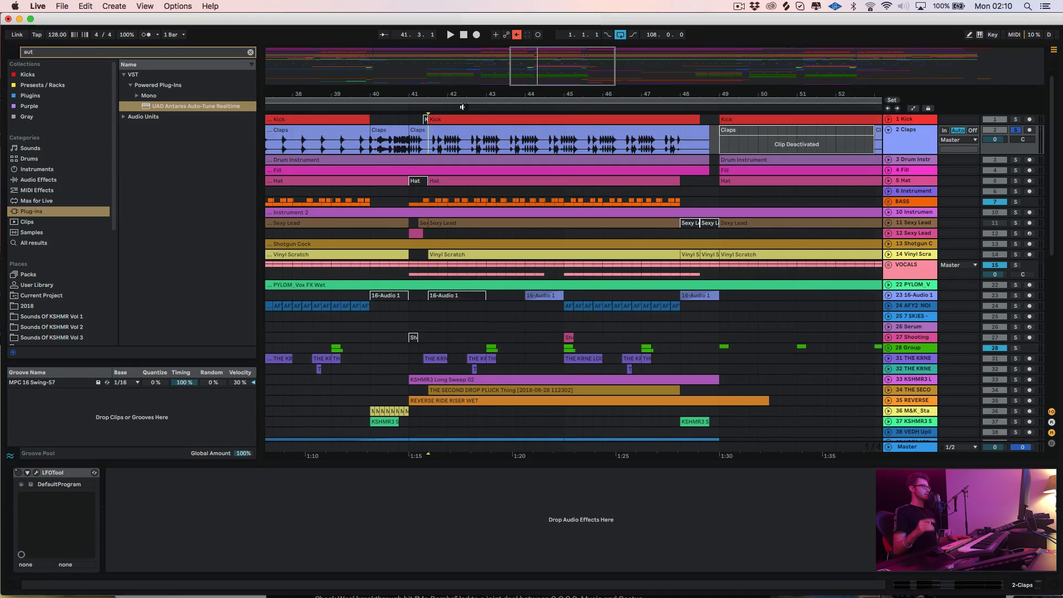
Audition the Claps track around bar 41, playing from 41.3.1 and from 41.3.3.
{"action": "key", "text": "space"}
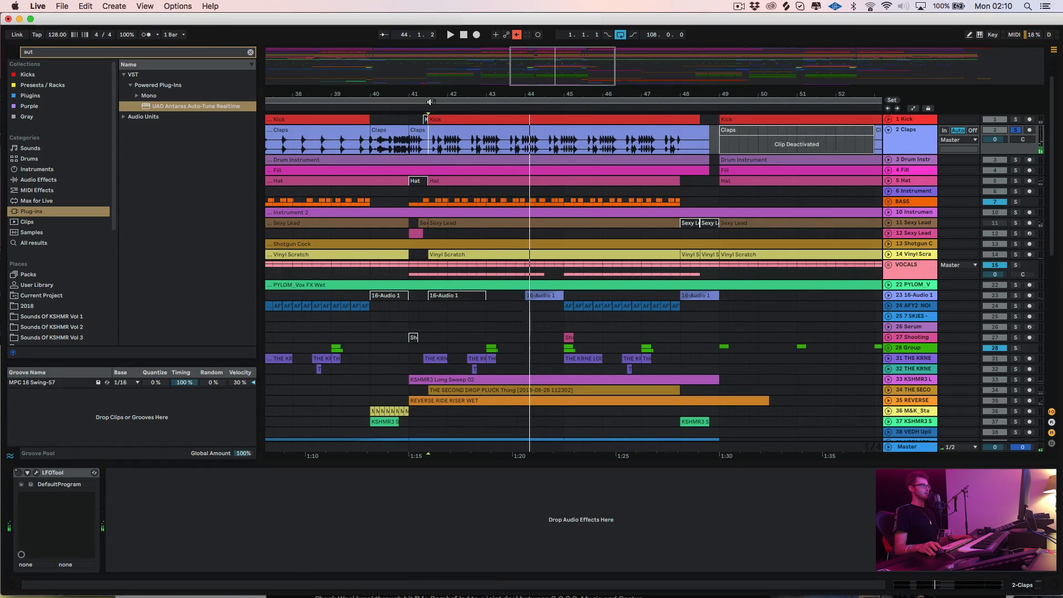
{"action": "left_click_drag", "start_coordinate": [431, 95], "coordinate": [433, 125]}
{"action": "left_click", "coordinate": [433, 135]}
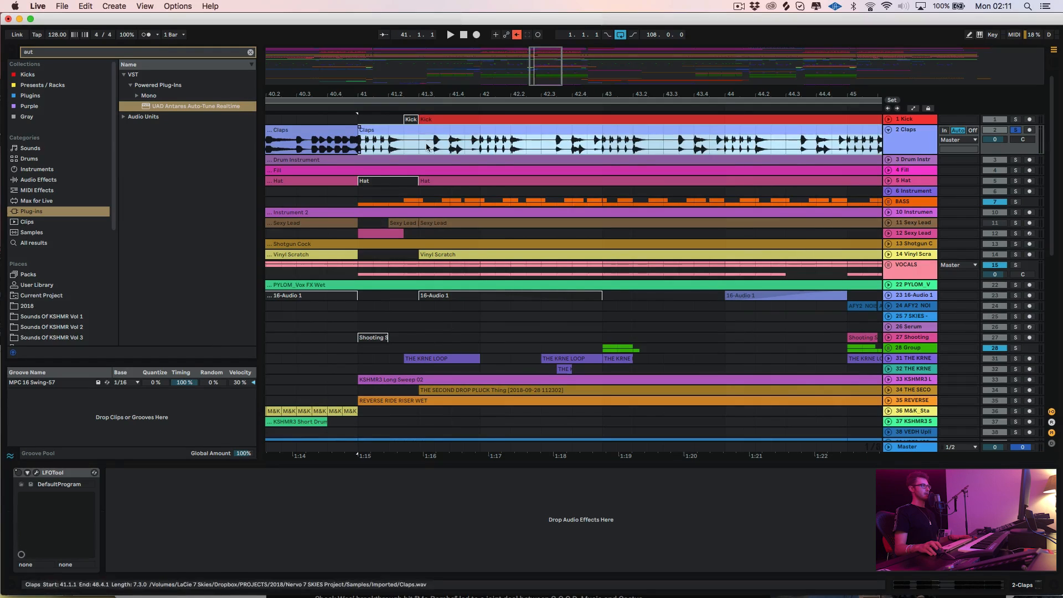
{"action": "left_click", "coordinate": [431, 147]}
{"action": "key", "text": "space"}
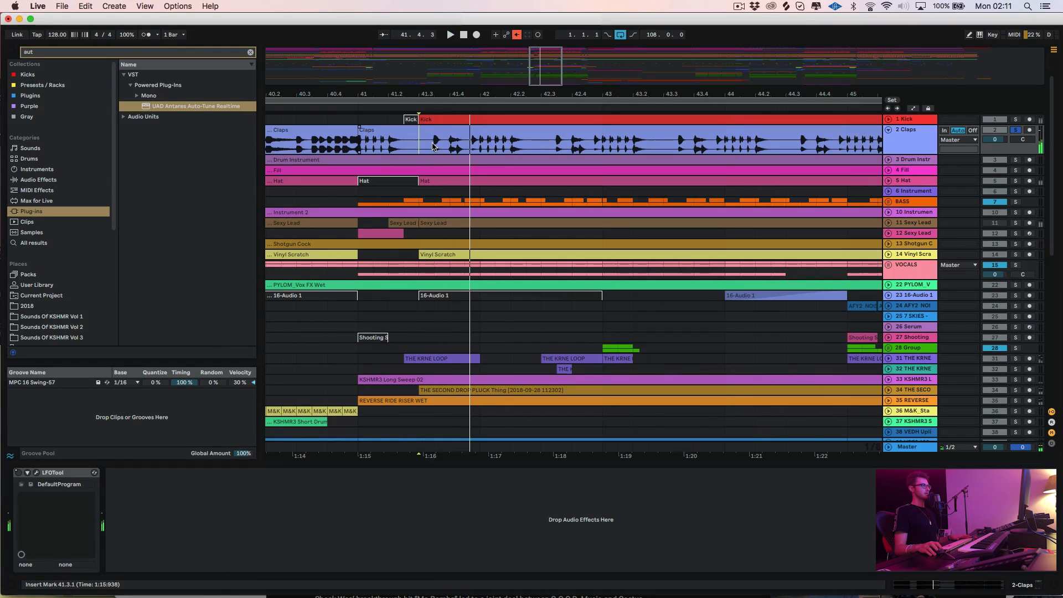
{"action": "key", "text": "space"}
{"action": "left_click", "coordinate": [433, 146]}
{"action": "key", "text": "space"}
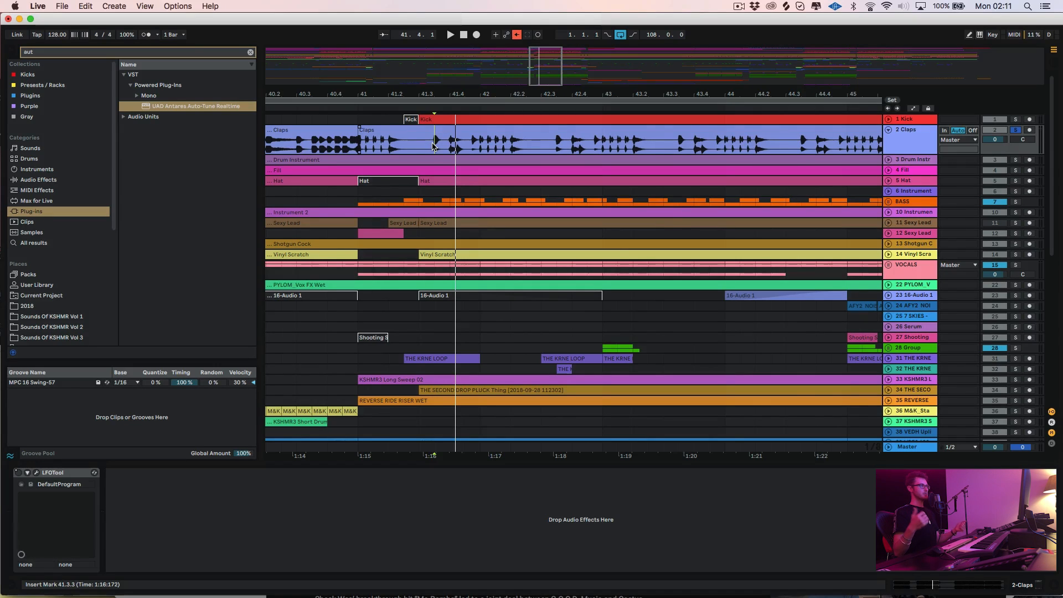
Split the Claps clip to isolate the segment from 41.3.3 to 41.4.1.
{"action": "left_click_drag", "start_coordinate": [433, 147], "coordinate": [447, 143]}
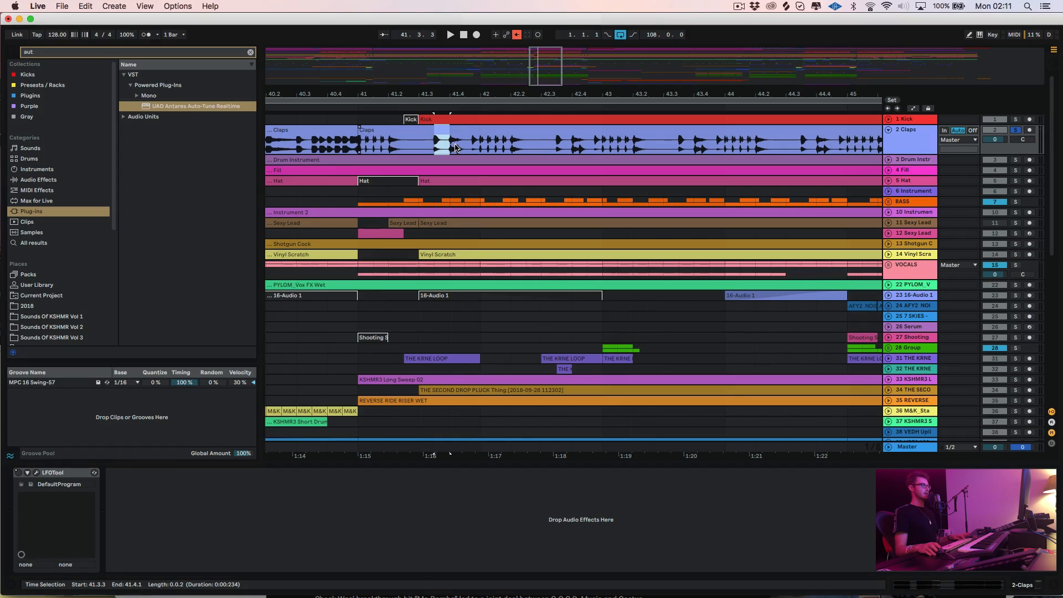
{"action": "key", "text": "super+e"}
{"action": "left_click", "coordinate": [909, 142]}
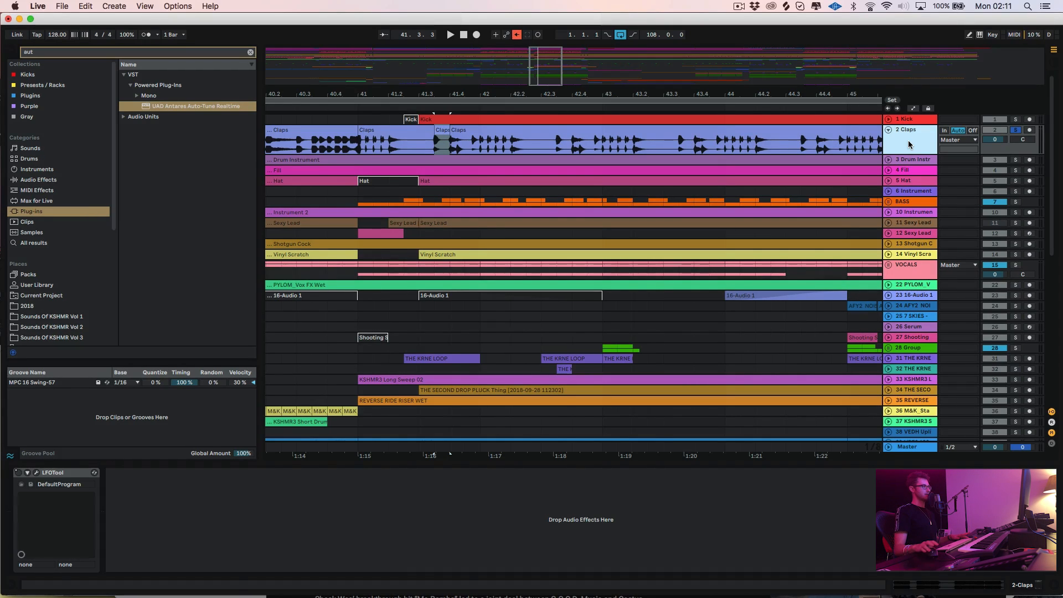
{"action": "left_click", "coordinate": [439, 138]}
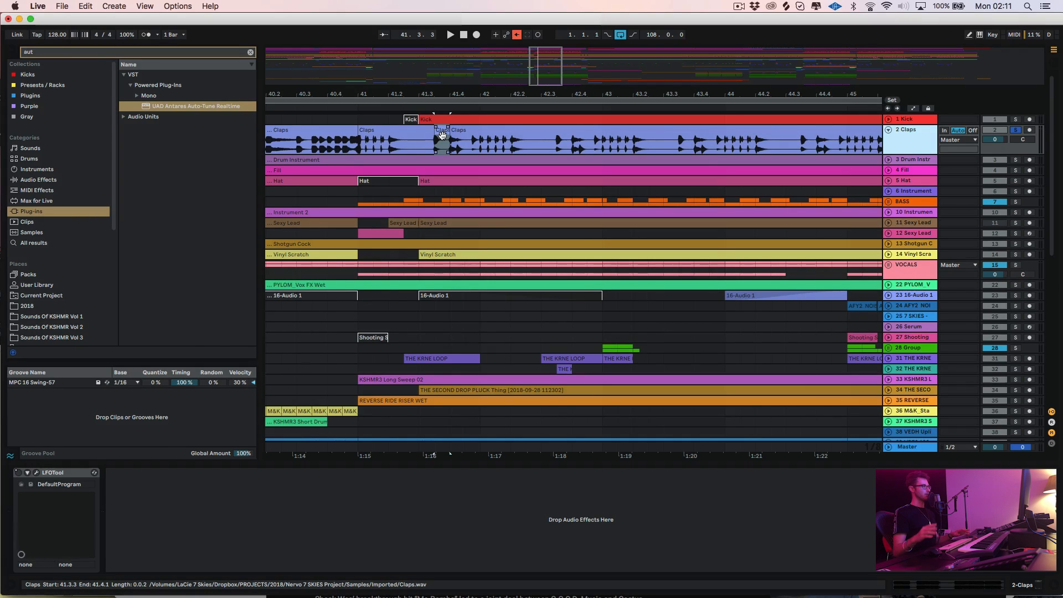
Show the Track Volume automation of the Claps track and enlarge the track's height around bar 41.
{"action": "left_click_drag", "start_coordinate": [443, 92], "coordinate": [442, 27]}
{"action": "left_click_drag", "start_coordinate": [443, 93], "coordinate": [443, 125]}
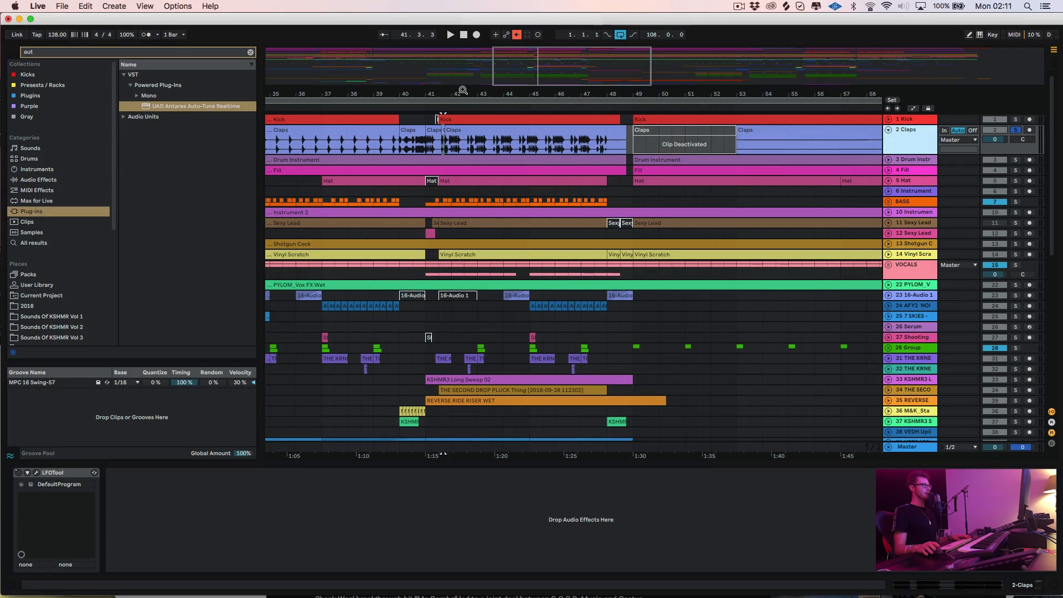
{"action": "left_click_drag", "start_coordinate": [462, 90], "coordinate": [494, 94]}
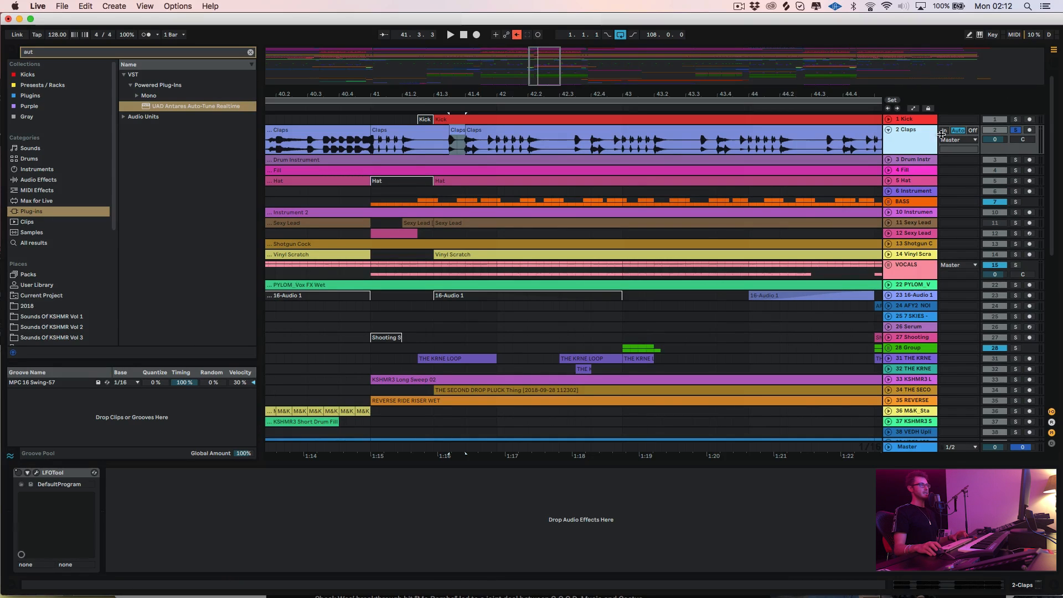
{"action": "key", "text": "a"}
{"action": "key", "text": "a"}
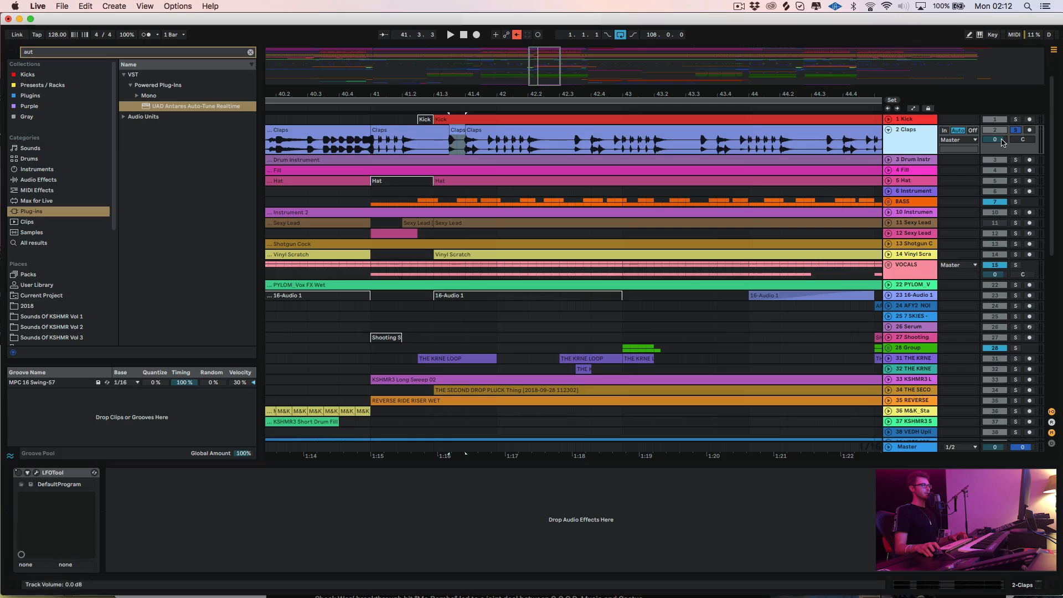
{"action": "key", "text": "a"}
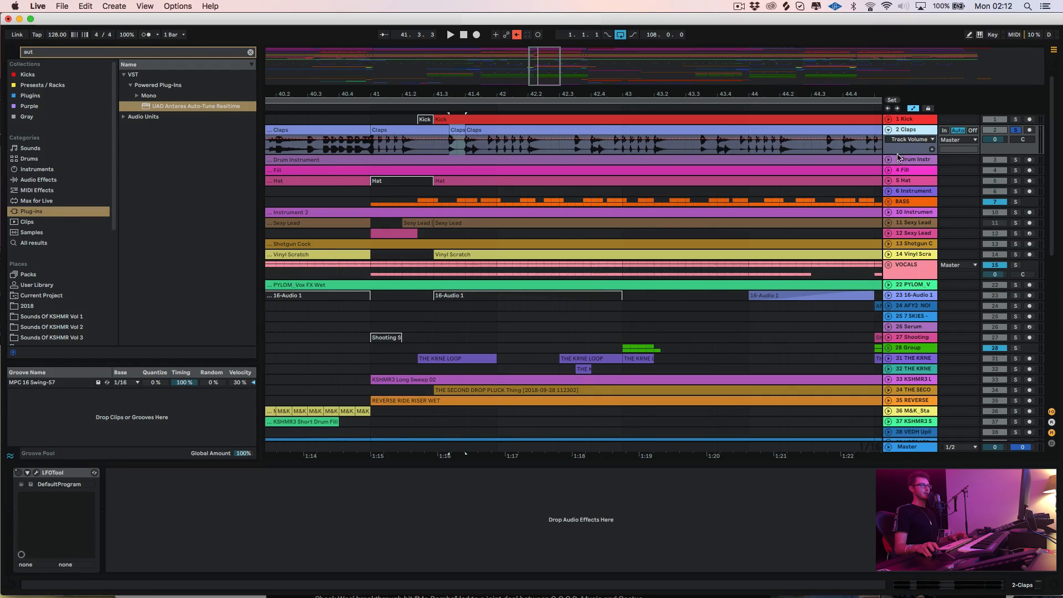
{"action": "left_click_drag", "start_coordinate": [899, 162], "coordinate": [898, 247]}
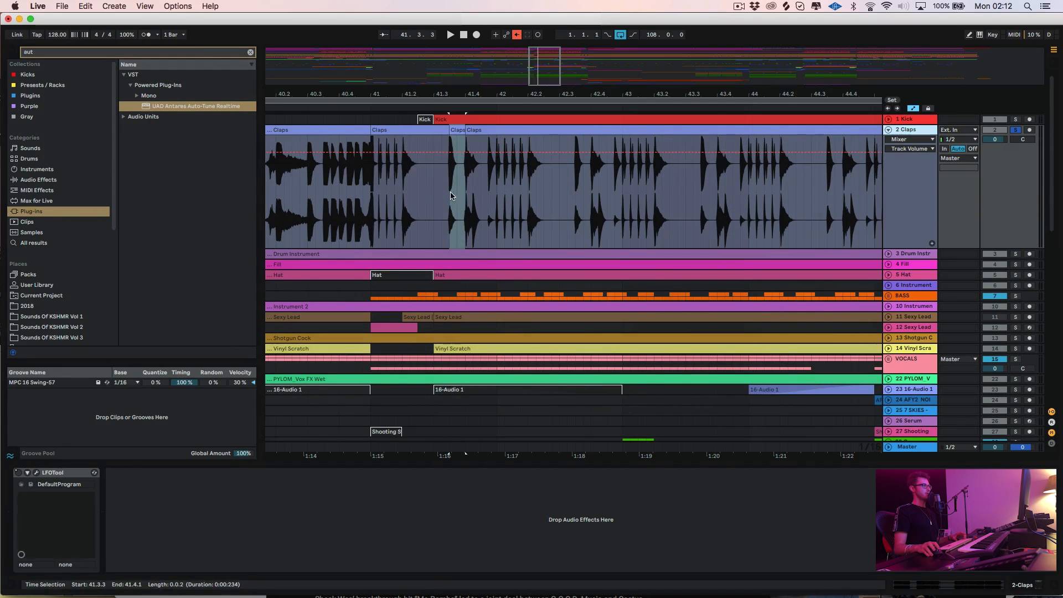
Lower the Claps track's volume automation to -3.0 dB between 41.3.3 and 41.4.1.
{"action": "left_click_drag", "start_coordinate": [449, 197], "coordinate": [465, 193]}
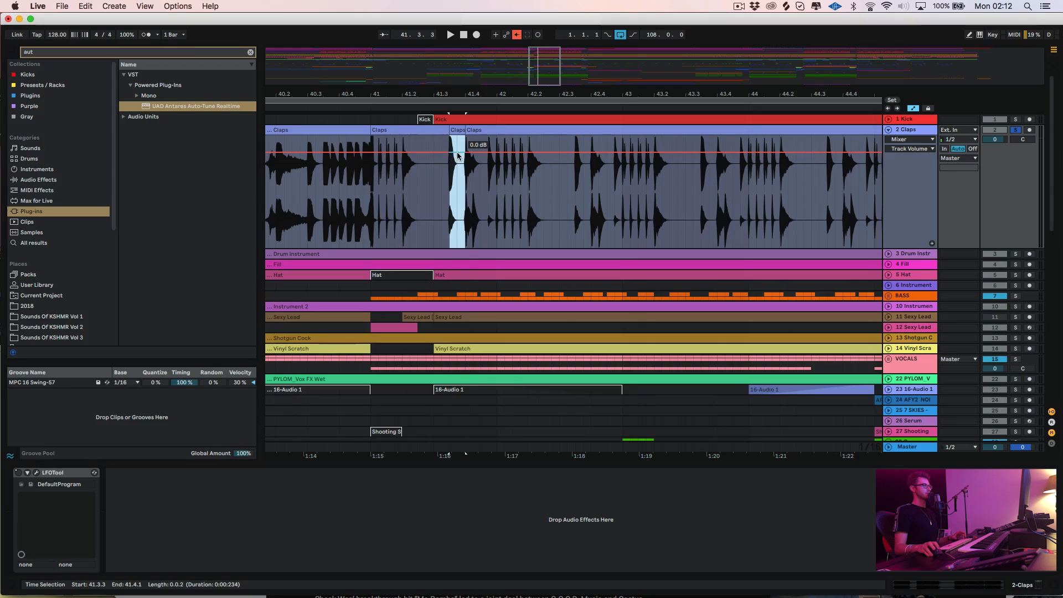
{"action": "left_click_drag", "start_coordinate": [457, 151], "coordinate": [457, 161]}
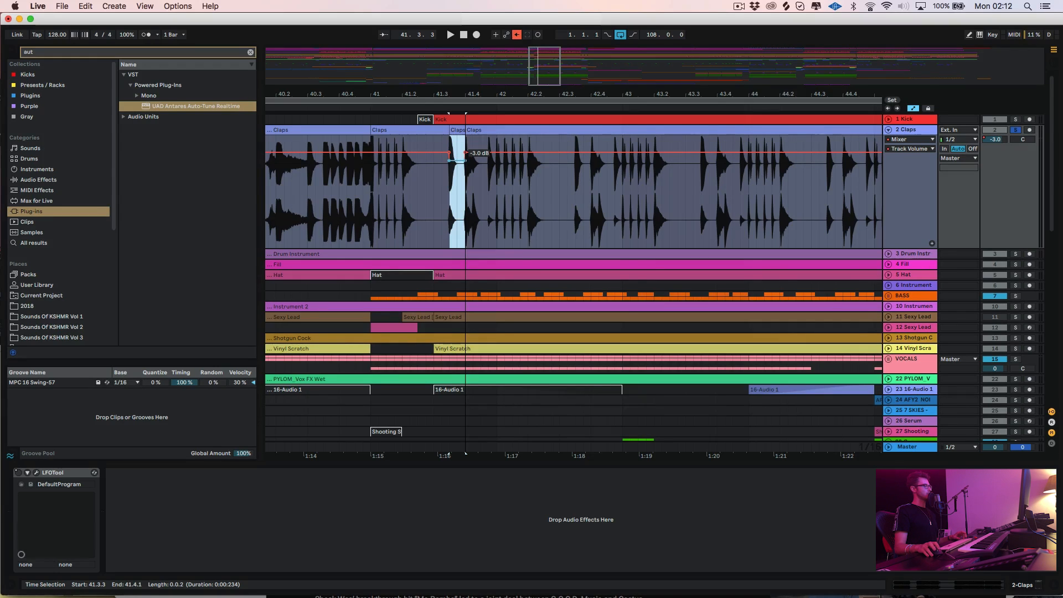
{"action": "left_click", "coordinate": [441, 181]}
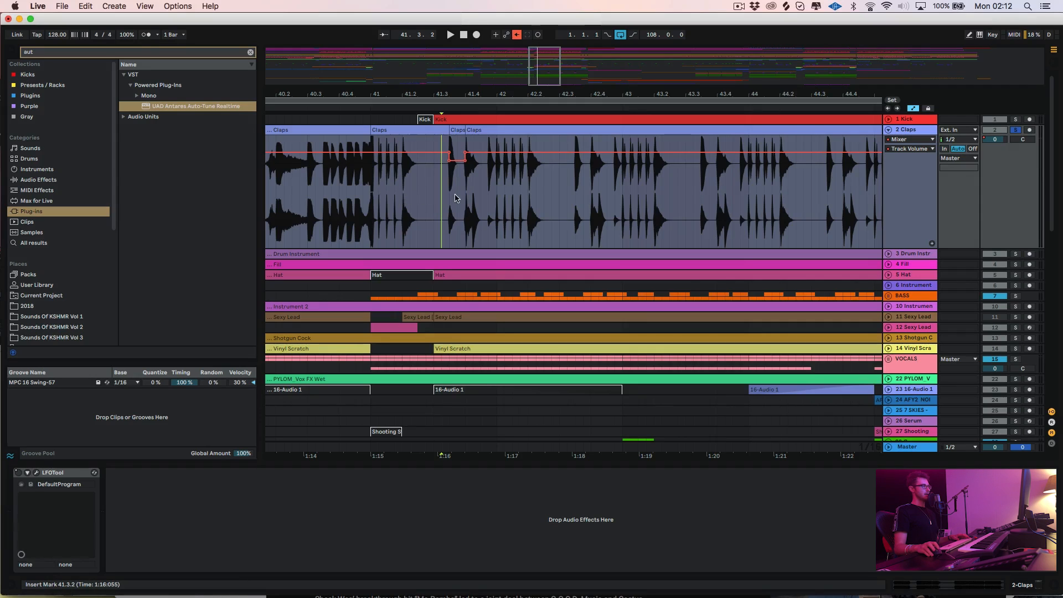
Try to duplicate the Claps section from 41.1.1 to 41.4.1 together with its volume dip.
{"action": "left_click_drag", "start_coordinate": [466, 195], "coordinate": [370, 193]}
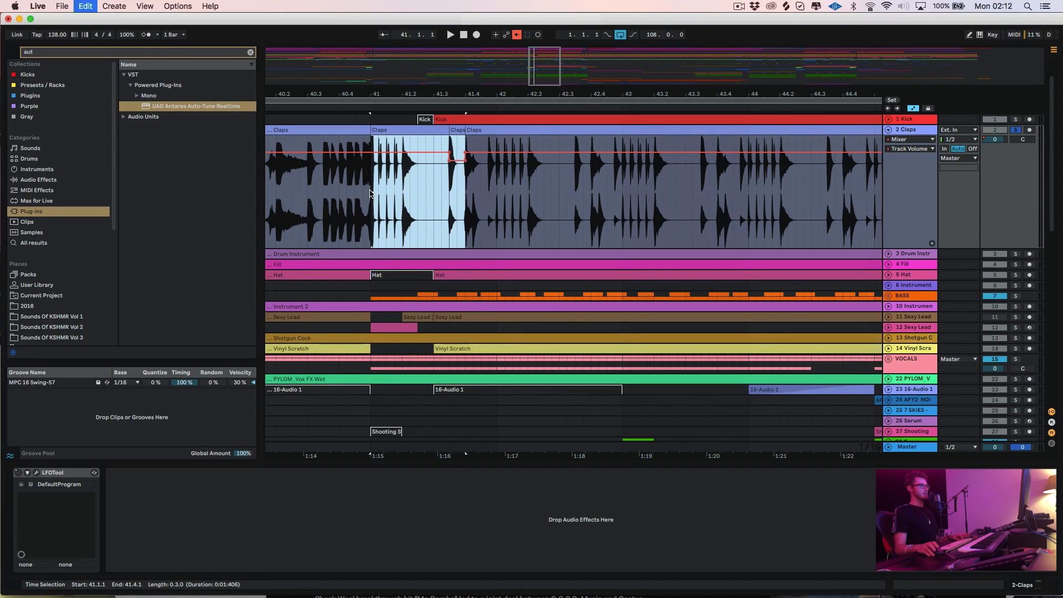
{"action": "key", "text": "super+d"}
{"action": "key", "text": "super+z"}
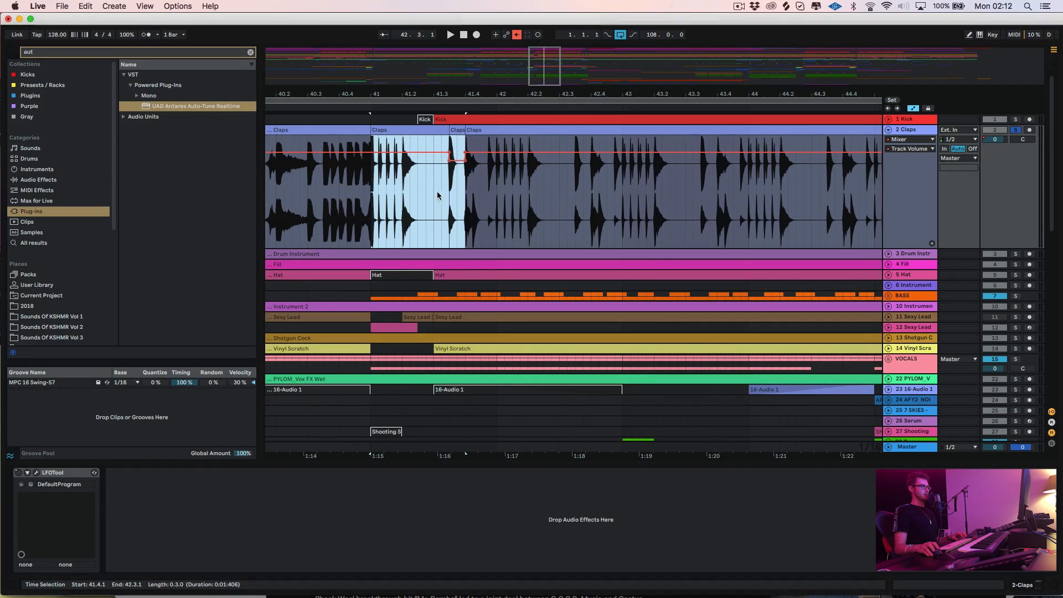
{"action": "left_click", "coordinate": [479, 194]}
{"action": "left_click_drag", "start_coordinate": [450, 192], "coordinate": [469, 186]}
{"action": "left_click", "coordinate": [448, 192]}
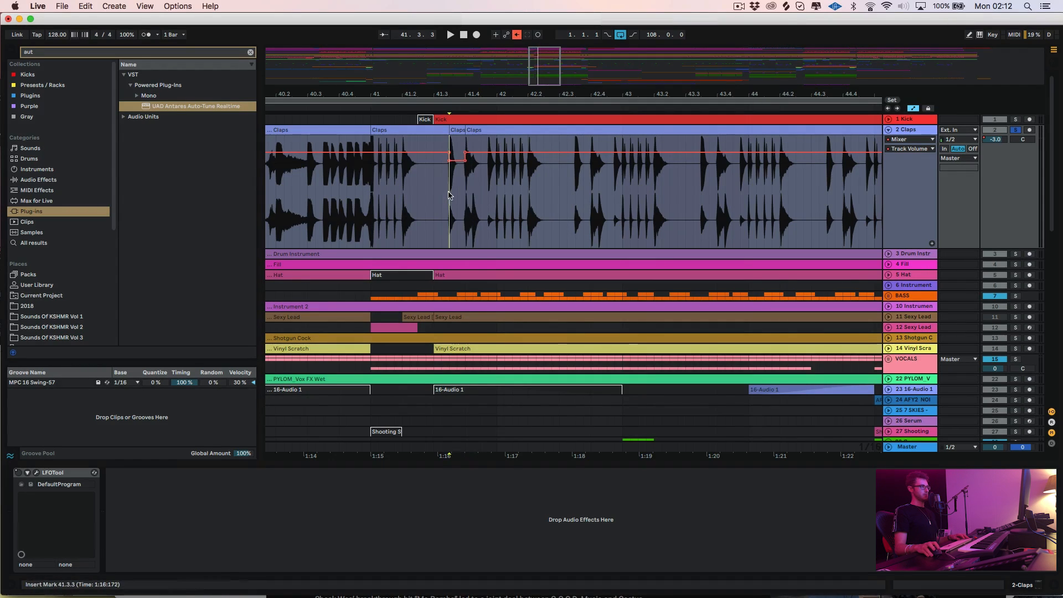
{"action": "double_click", "coordinate": [448, 193]}
{"action": "key", "text": "super+z"}
{"action": "key", "text": "super+z"}
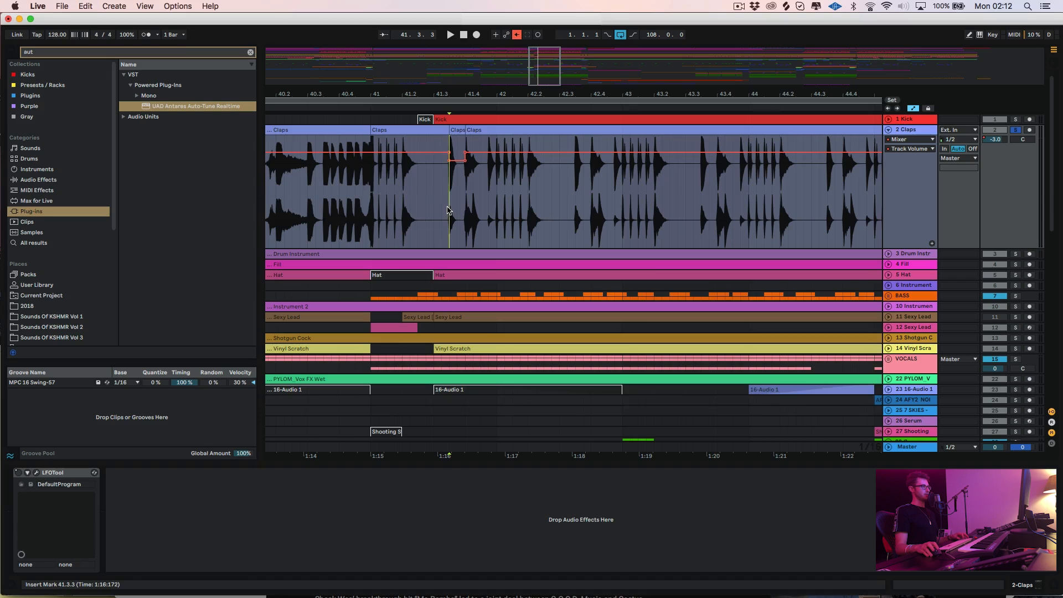
Try copying the Claps segment with its volume dip from 41.3.3 to 42.4.1 and 43.3.3, and undo the volume automation edits.
{"action": "mouse_move", "coordinate": [448, 209]}
{"action": "left_mouse_down"}
{"action": "mouse_move", "coordinate": [475, 208]}
{"action": "mouse_move", "coordinate": [466, 206]}
{"action": "left_mouse_up"}
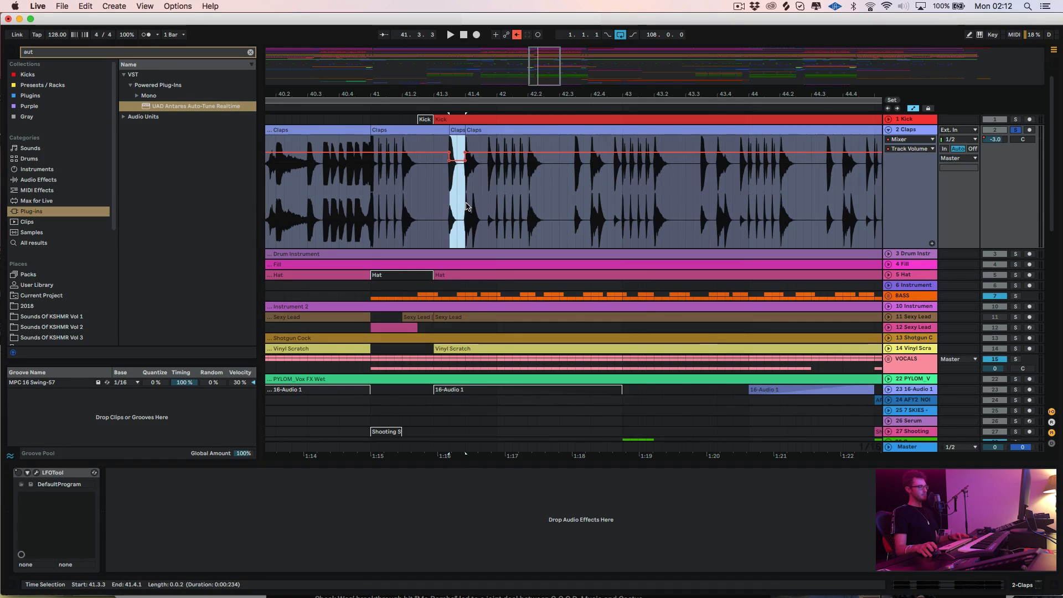
{"action": "key", "text": "super+c"}
{"action": "left_click", "coordinate": [576, 199]}
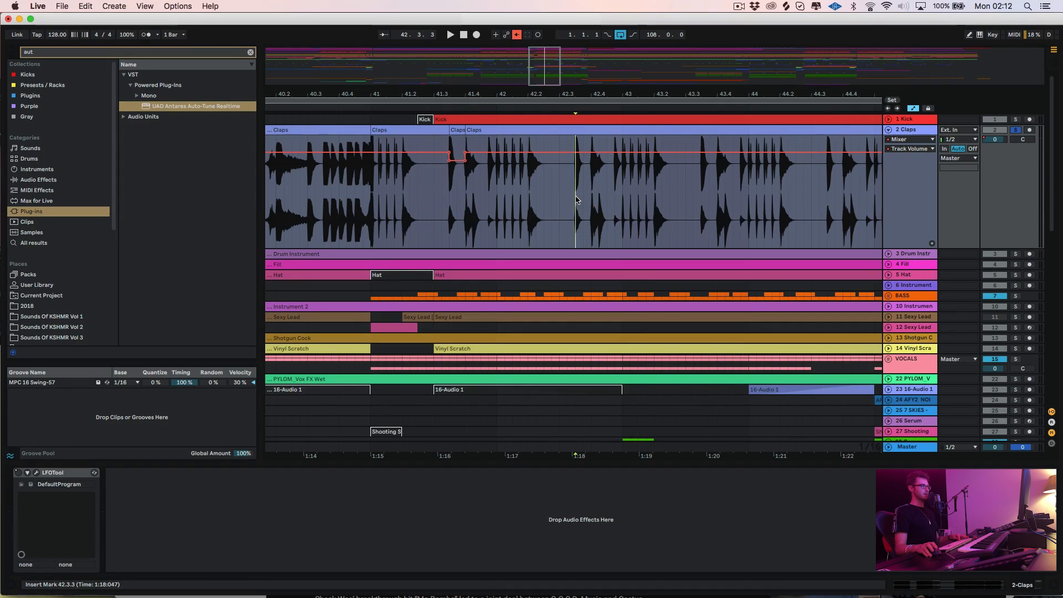
{"action": "left_click", "coordinate": [590, 197]}
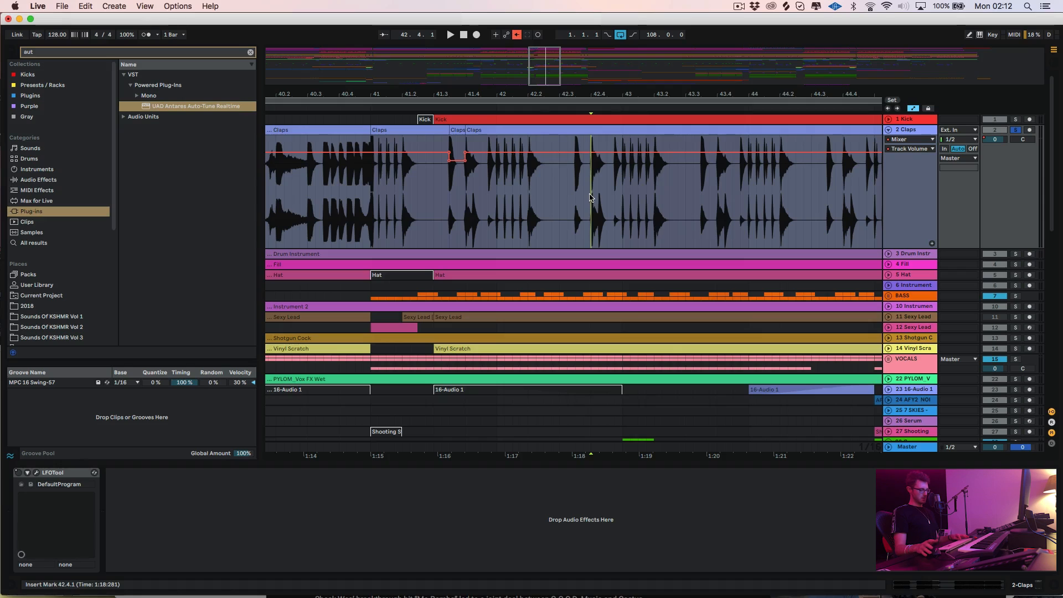
{"action": "key", "text": "b"}
{"action": "key", "text": "super+v"}
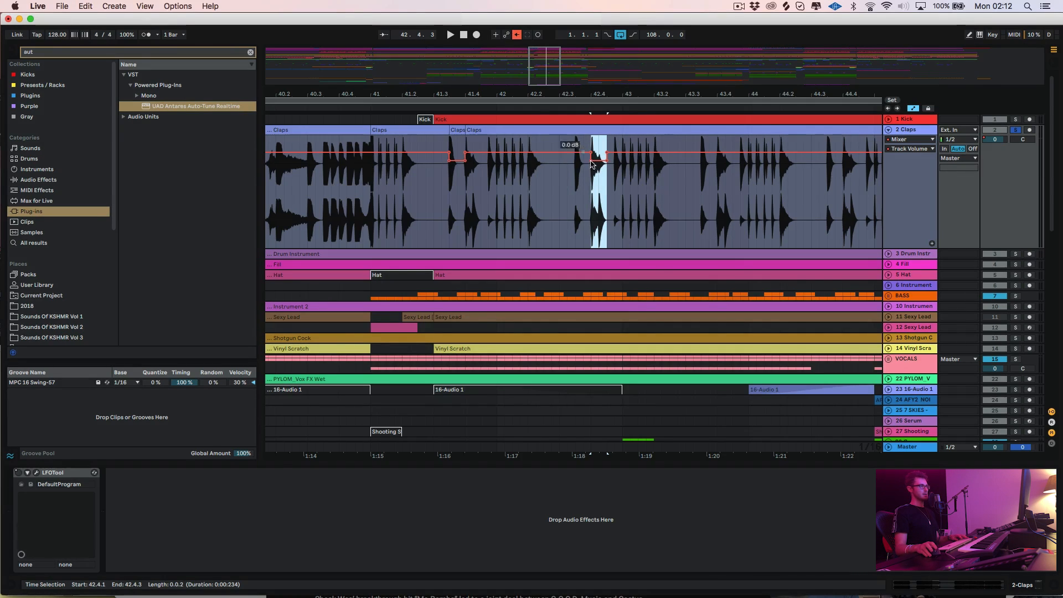
{"action": "left_click", "coordinate": [701, 182]}
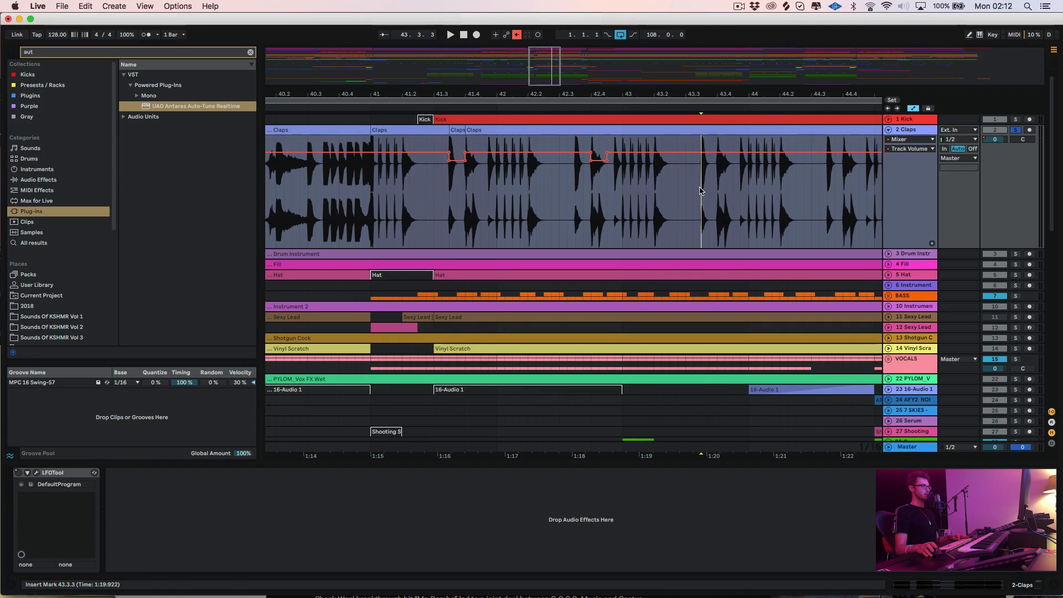
{"action": "key", "text": "super+v"}
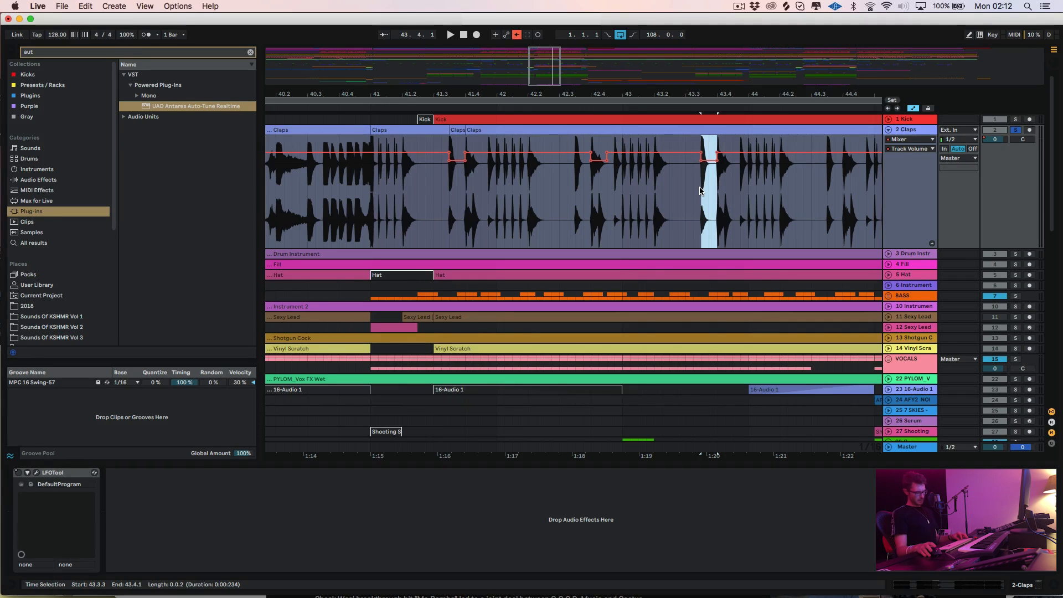
{"action": "key", "text": "super+z"}
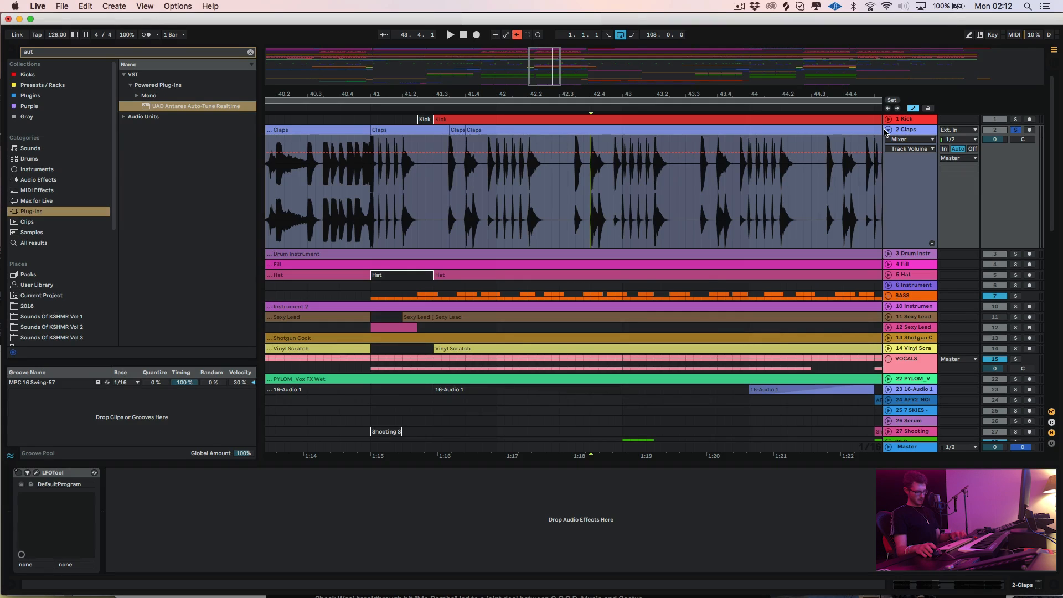
Hide the automation and open the LFOTool window of the Claps track, placing it below the waveform.
{"action": "key", "text": "a"}
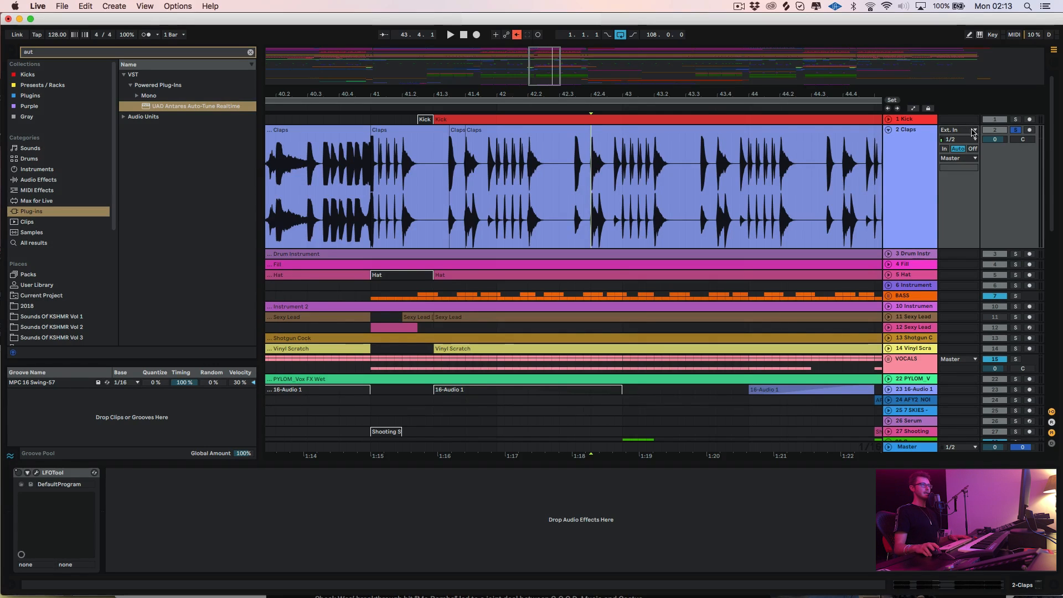
{"action": "left_click", "coordinate": [916, 145]}
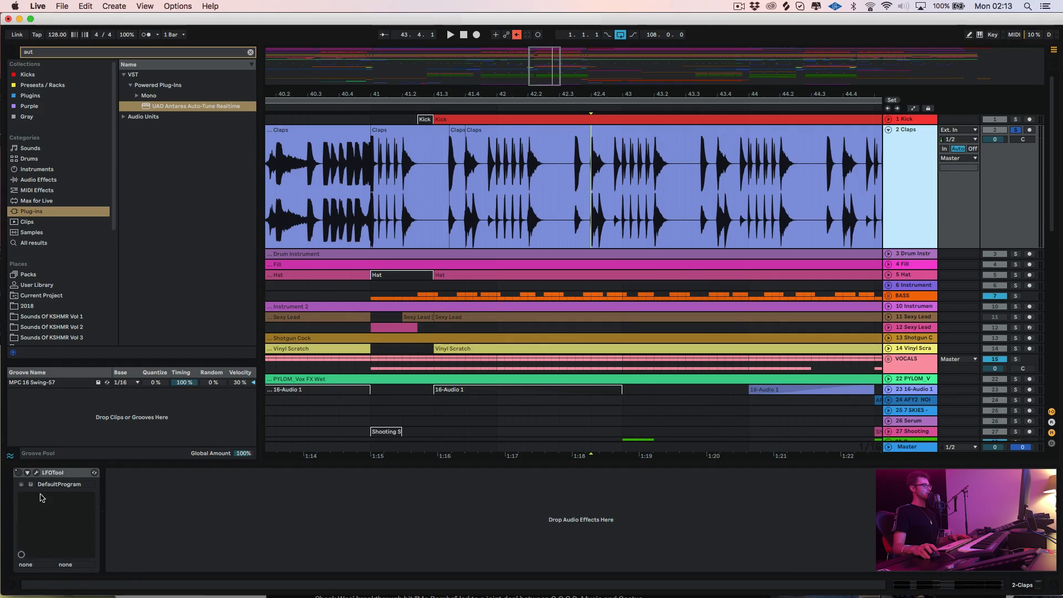
{"action": "left_click", "coordinate": [35, 472]}
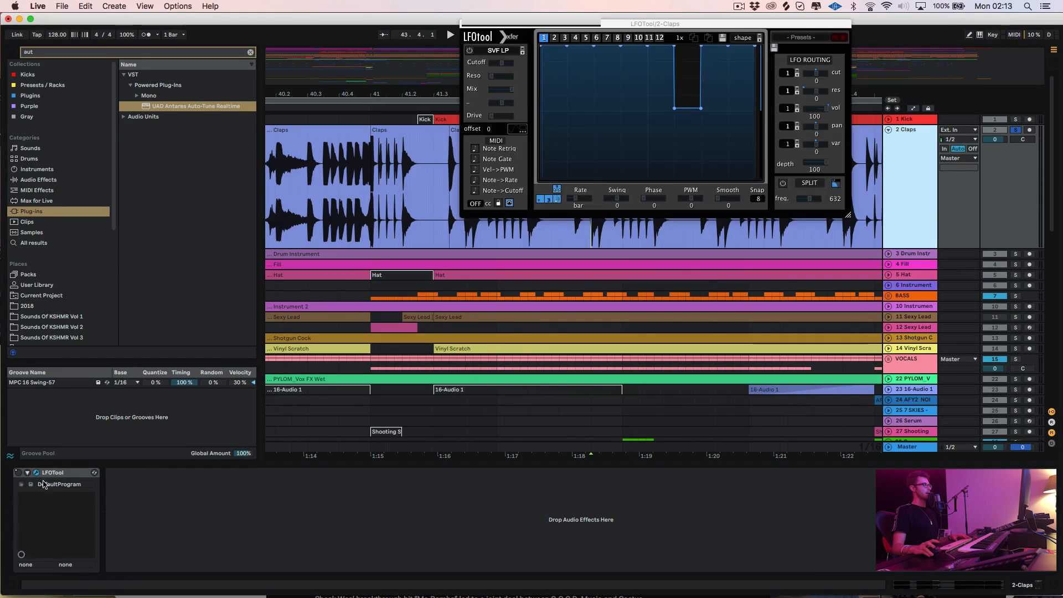
{"action": "left_click_drag", "start_coordinate": [673, 24], "coordinate": [468, 295]}
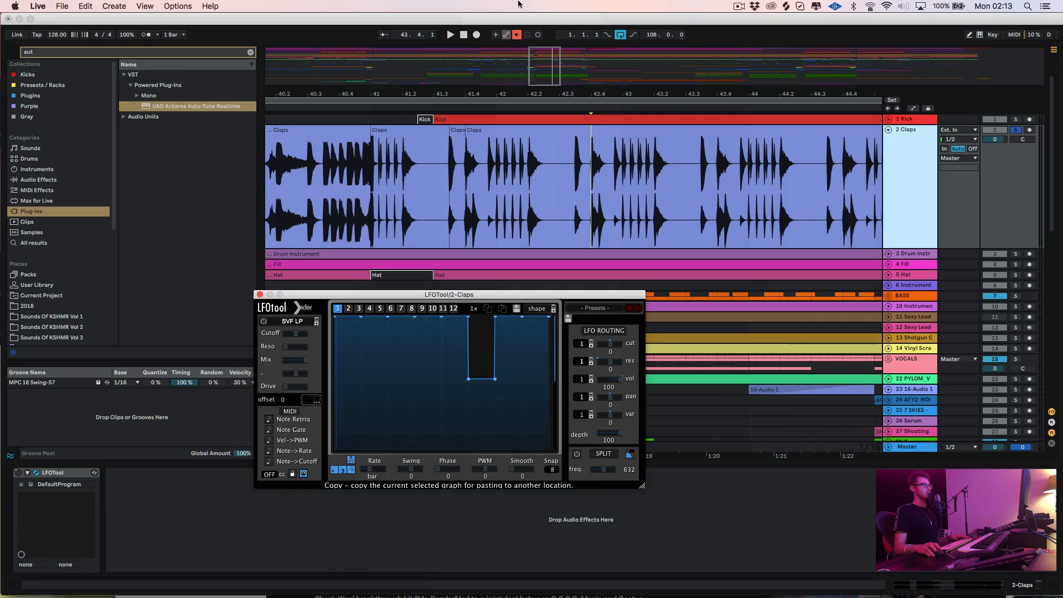
Re-enable the overridden automation and play the Claps track from 41.1.2 with LFOTool active.
{"action": "left_click", "coordinate": [517, 36]}
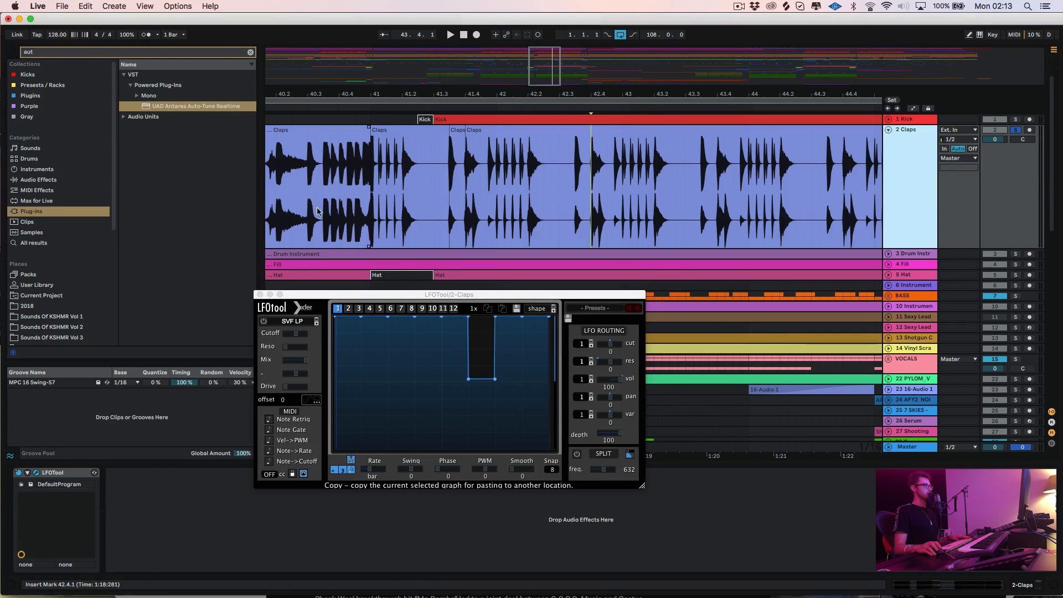
{"action": "left_click", "coordinate": [377, 218]}
{"action": "key", "text": "space"}
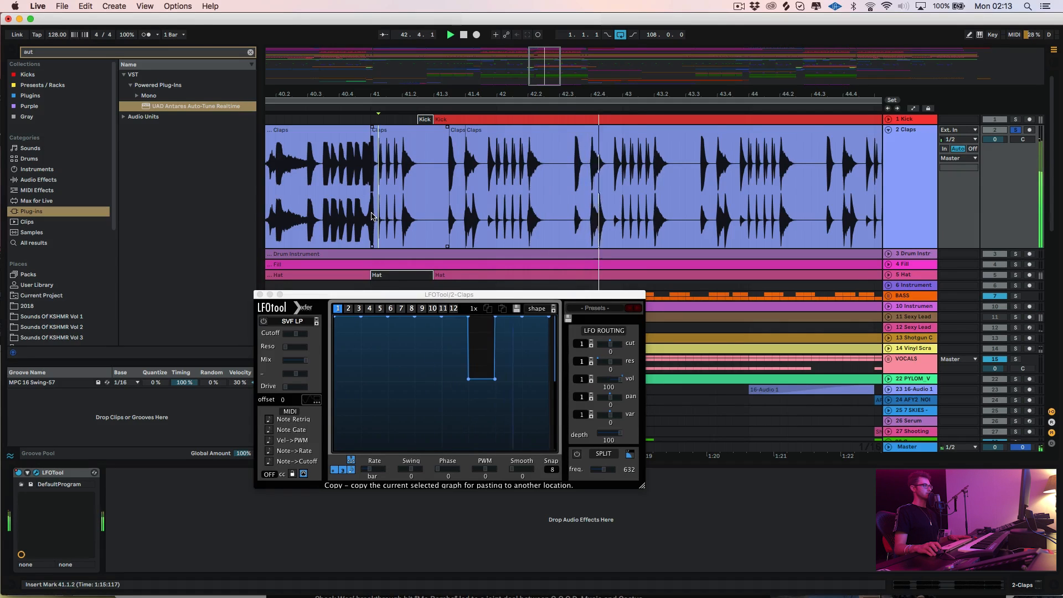
{"action": "key", "text": "space"}
Loop bar 42 of the Claps track and play it with LFOTool switched off for comparison.
{"action": "left_click_drag", "start_coordinate": [371, 216], "coordinate": [526, 205]}
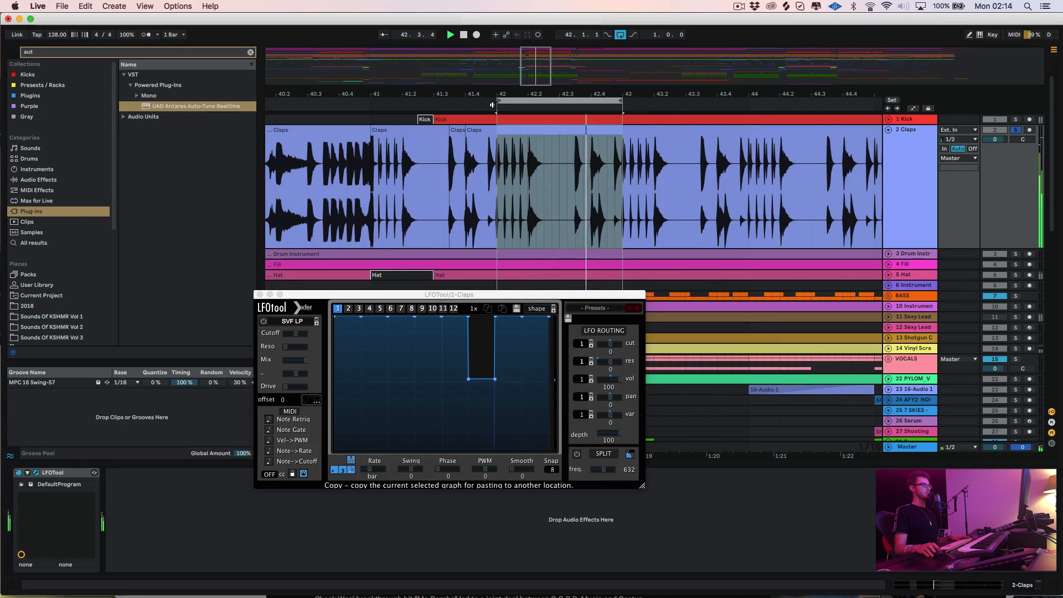
{"action": "key", "text": "space"}
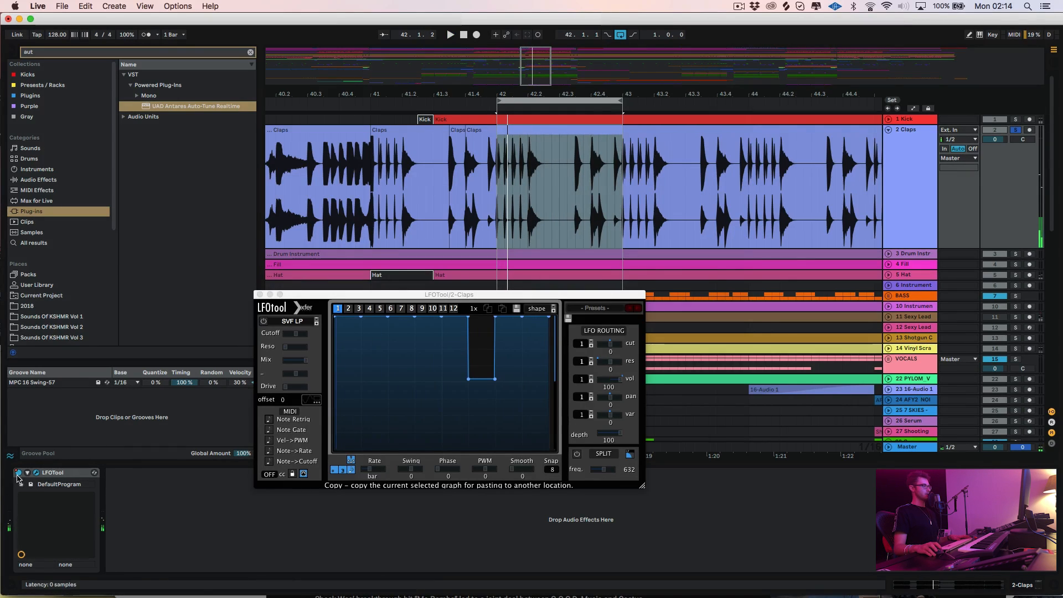
{"action": "key", "text": "space"}
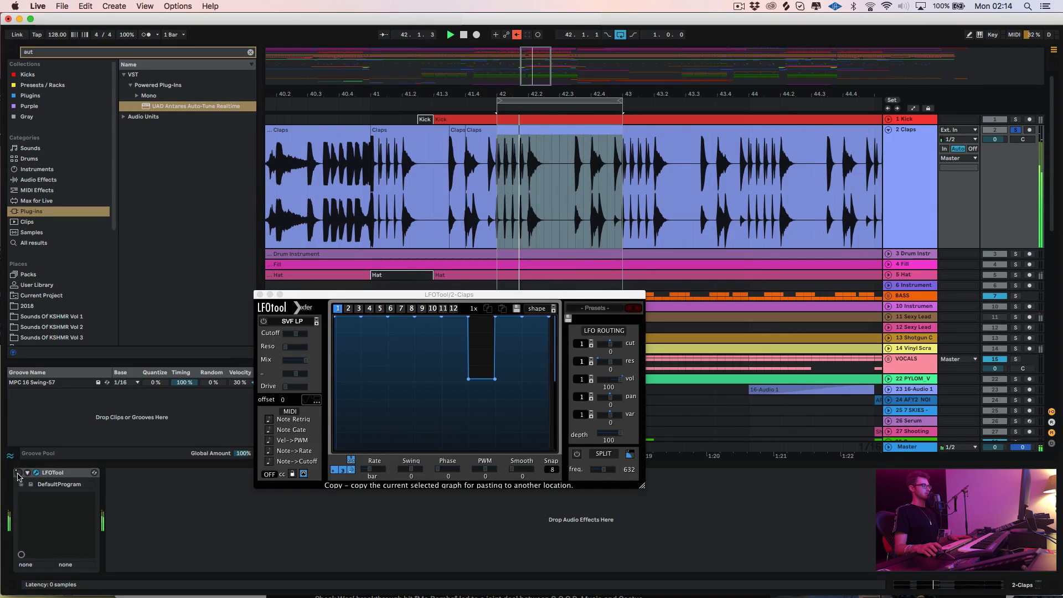
Switch LFOTool back on for the Claps track and play the looped bar 42.
{"action": "key", "text": "space"}
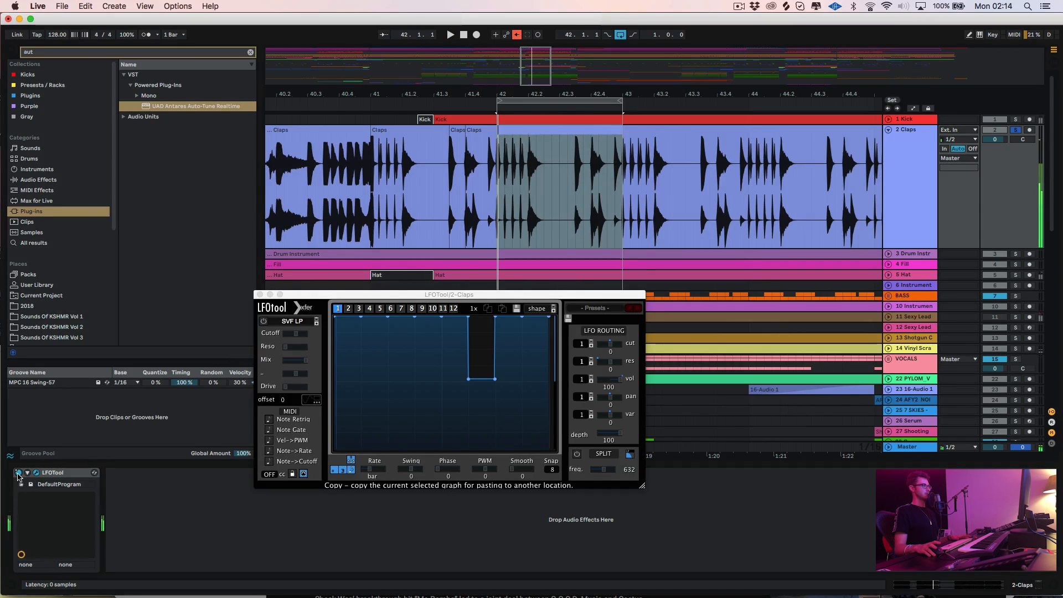
{"action": "key", "text": "space"}
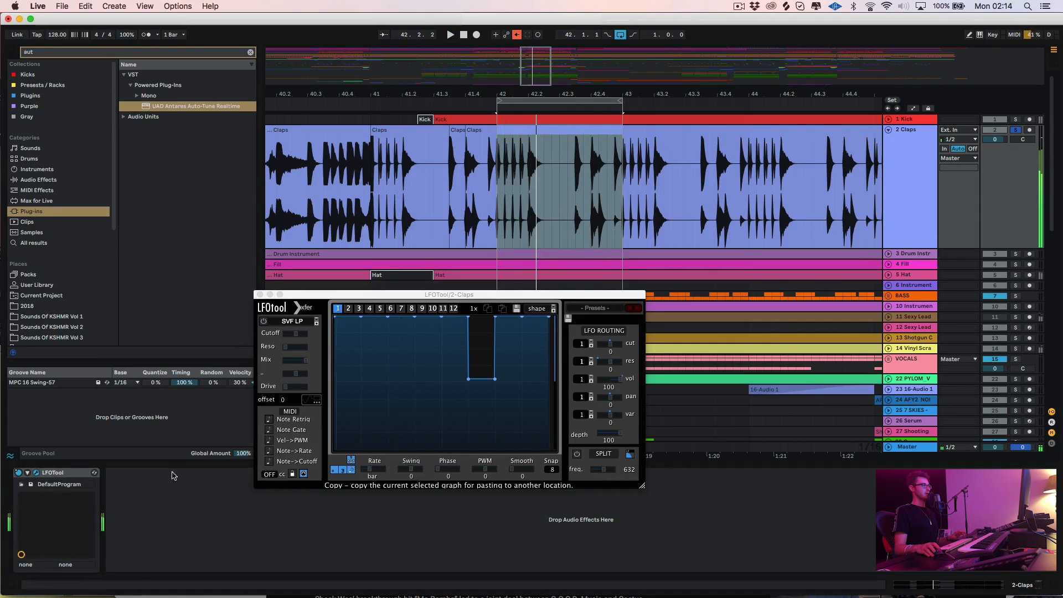
{"action": "key", "text": "space"}
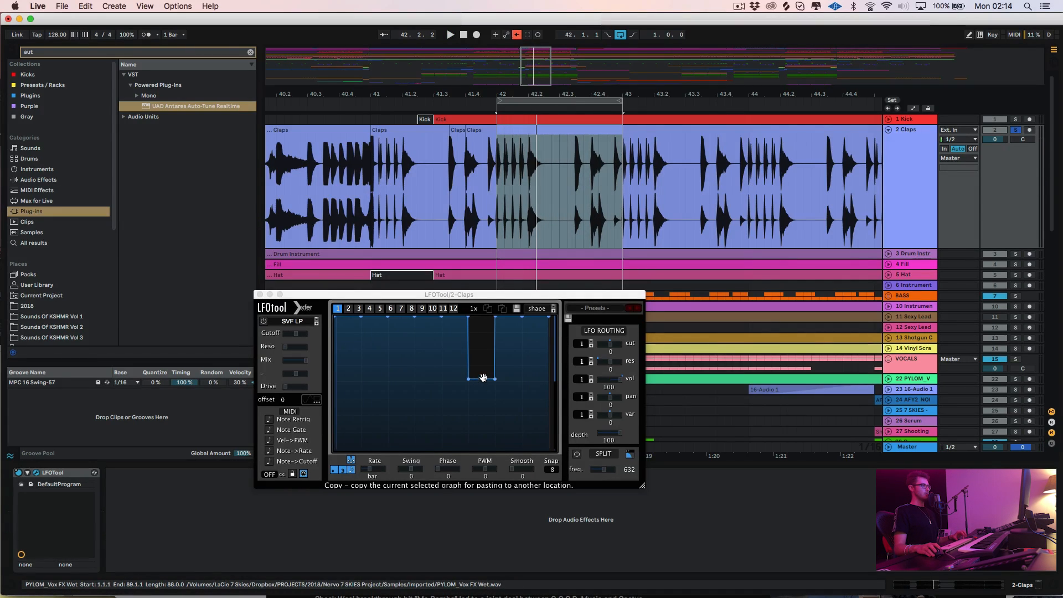
Lower the dip in LFOTool's graph 1 to near the bottom and play the looped bar.
{"action": "left_click_drag", "start_coordinate": [479, 380], "coordinate": [485, 427]}
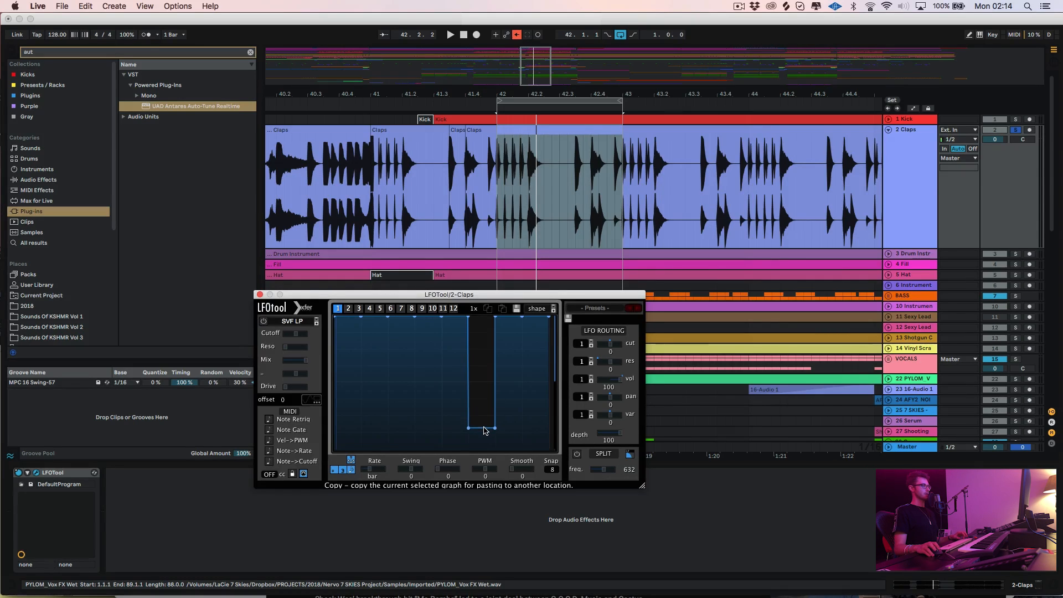
{"action": "key", "text": "space"}
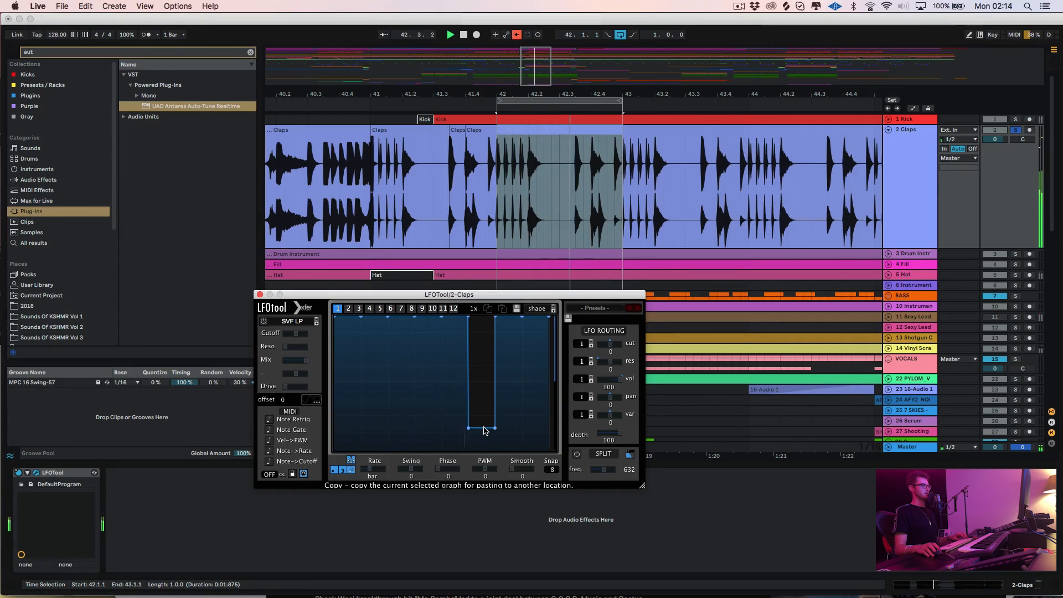
{"action": "key", "text": "space"}
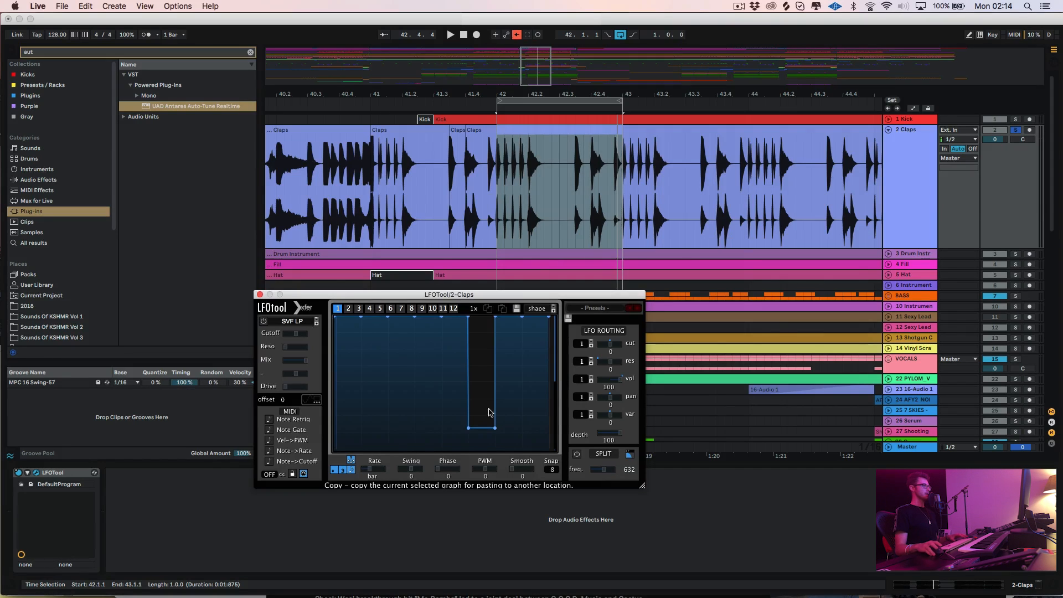
Switch off the existing LFOTool and add a second LFOTool from the Plugins collection to the Claps track.
{"action": "left_click", "coordinate": [18, 475]}
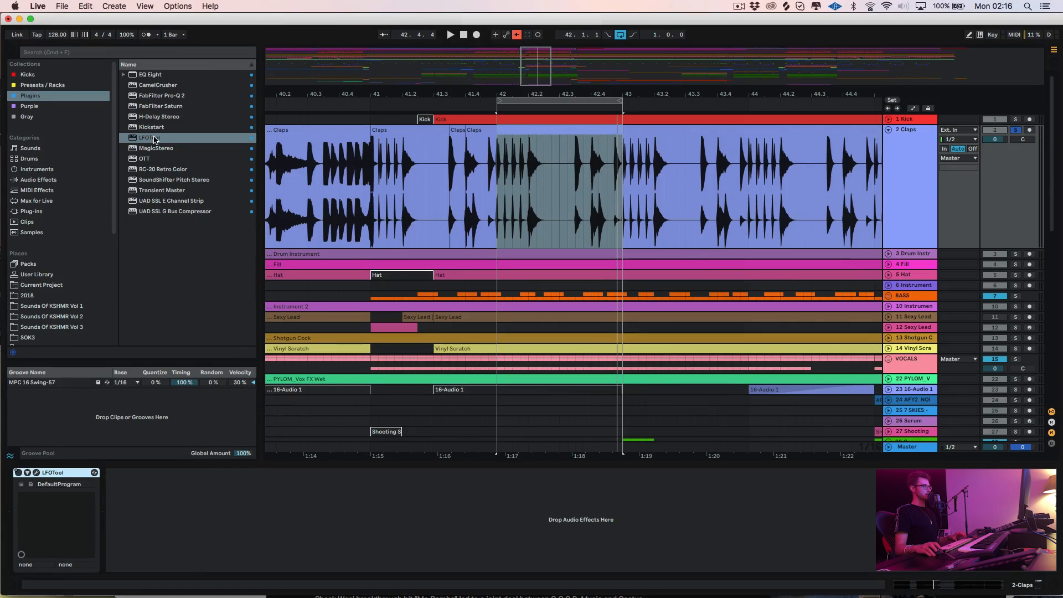
{"action": "left_click_drag", "start_coordinate": [154, 140], "coordinate": [157, 521]}
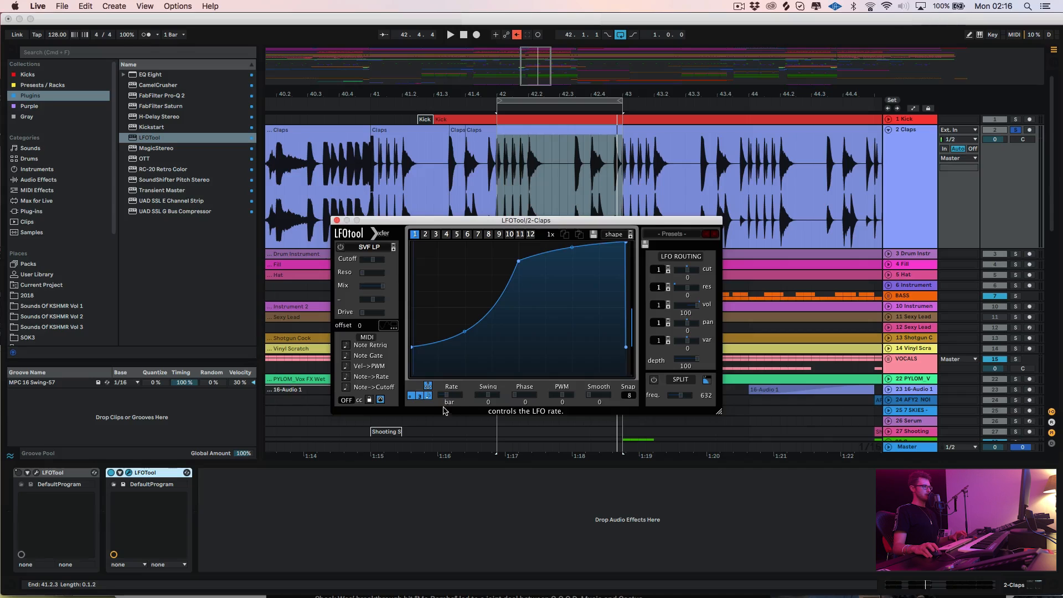
{"action": "left_click_drag", "start_coordinate": [443, 410], "coordinate": [441, 413]}
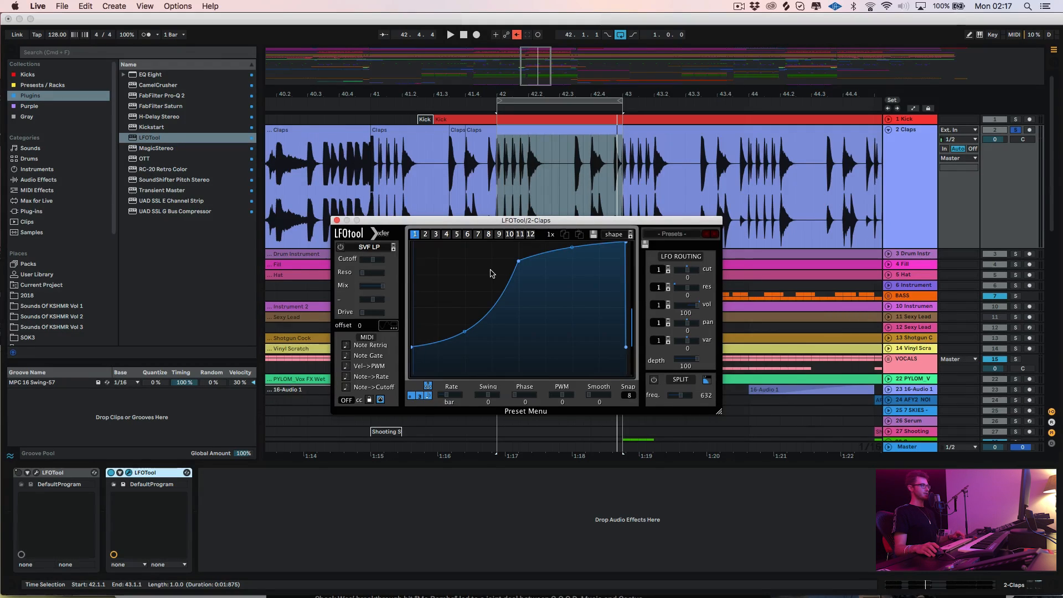
{"action": "left_click", "coordinate": [425, 234]}
{"action": "left_click", "coordinate": [414, 235]}
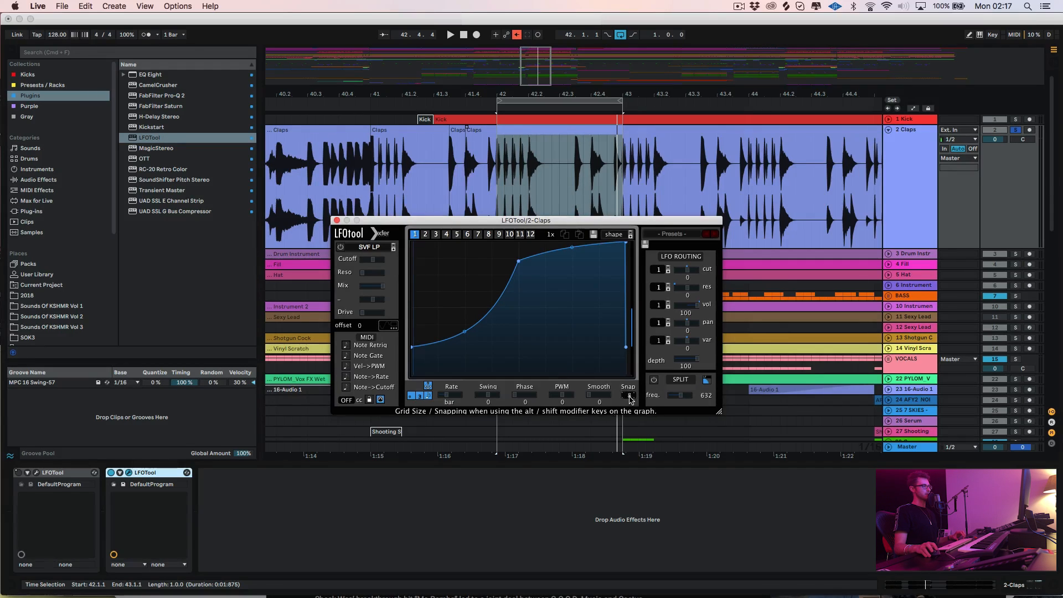
Flatten graph 1 of the second LFOTool at full level and play the loop with its waveform display on.
{"action": "left_click", "coordinate": [423, 265]}
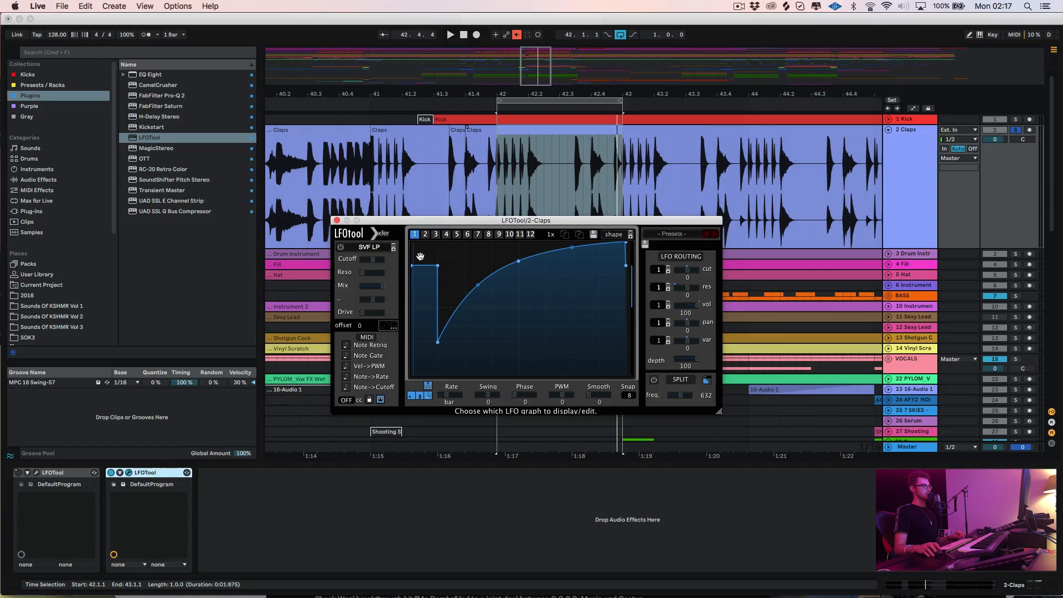
{"action": "mouse_move", "coordinate": [420, 257]}
{"action": "left_mouse_down"}
{"action": "mouse_move", "coordinate": [611, 259]}
{"action": "mouse_move", "coordinate": [606, 241]}
{"action": "mouse_move", "coordinate": [464, 239]}
{"action": "mouse_move", "coordinate": [406, 216]}
{"action": "left_mouse_up"}
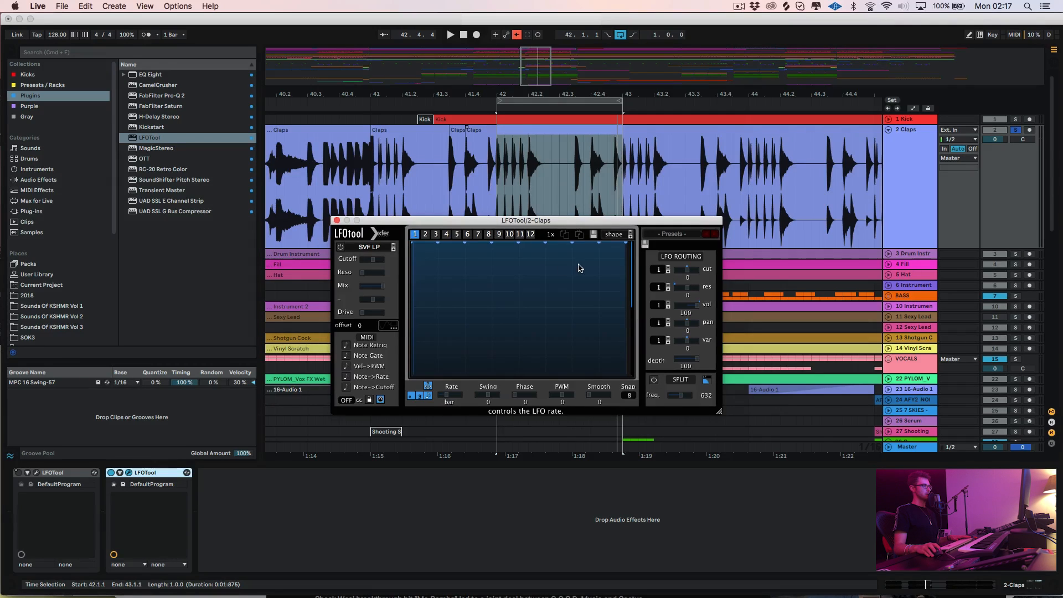
{"action": "left_click", "coordinate": [383, 327]}
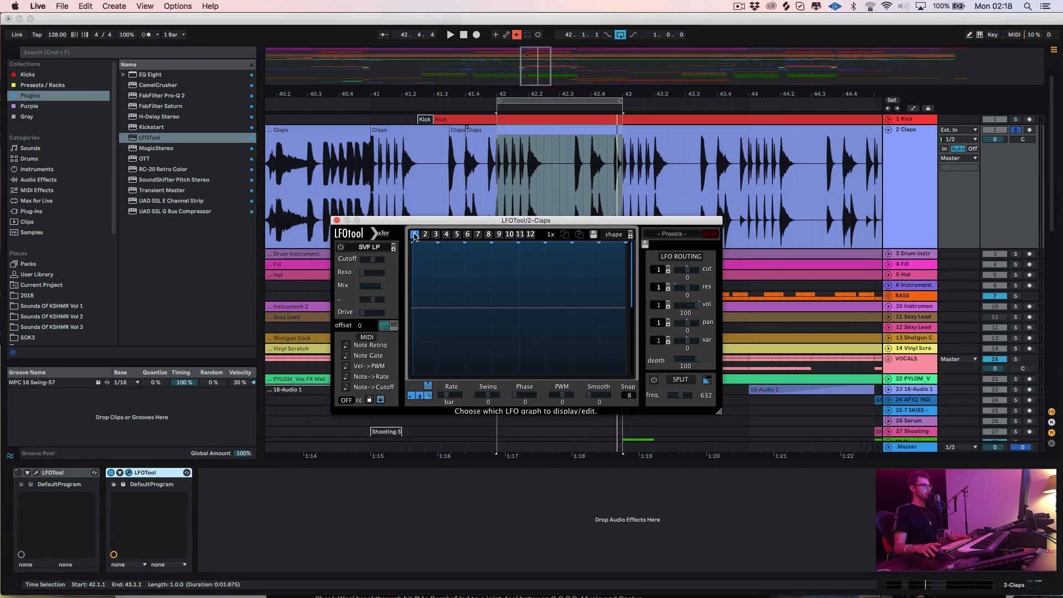
{"action": "key", "text": "space"}
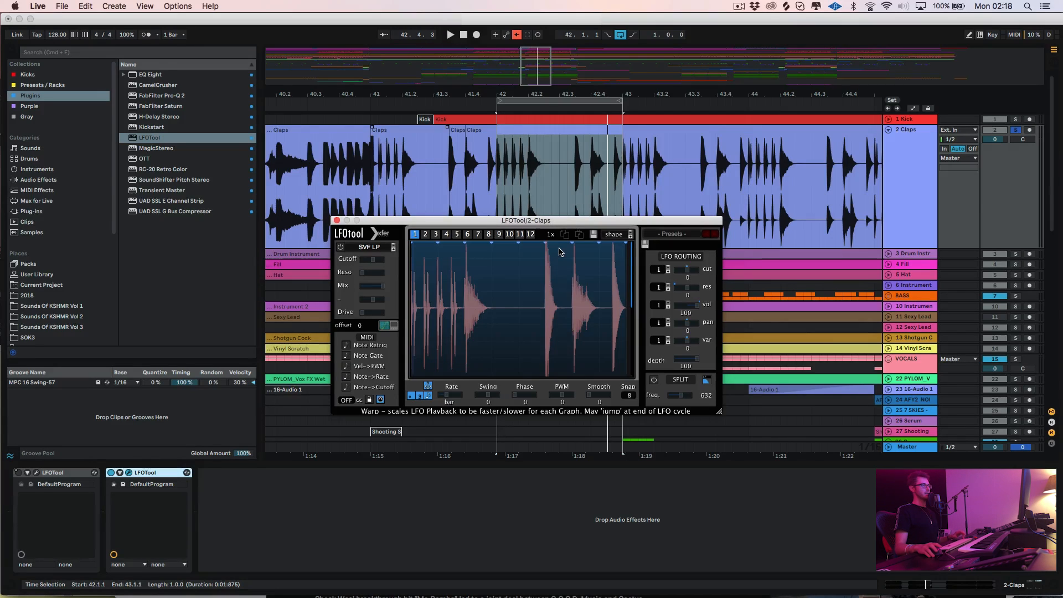
Pull the sixth graph segment down almost to the bottom, try a vol routing amount of 50, and return it to 100.
{"action": "left_click_drag", "start_coordinate": [559, 244], "coordinate": [560, 339]}
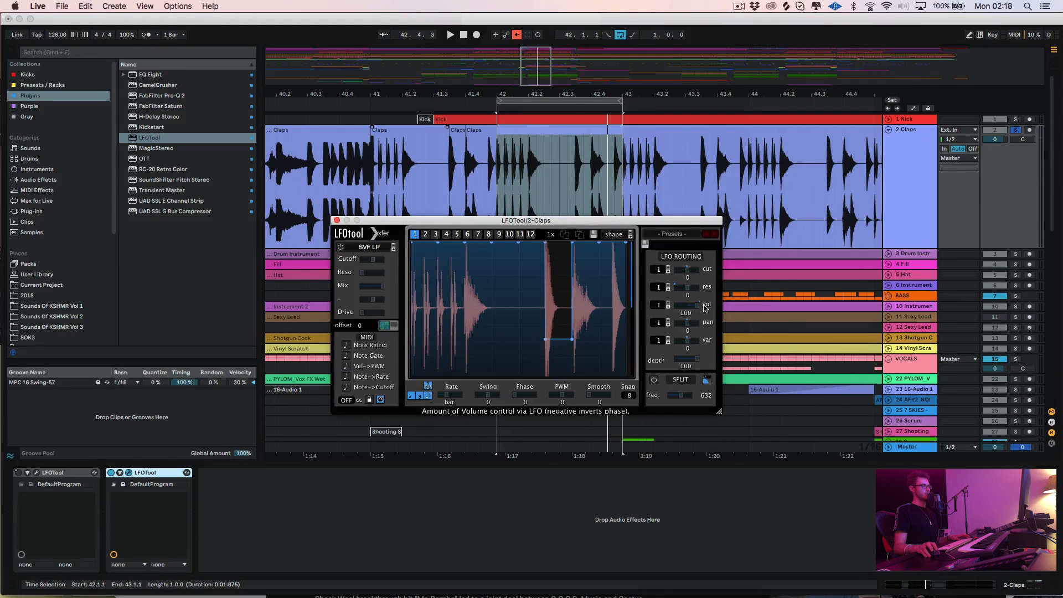
{"action": "left_click_drag", "start_coordinate": [559, 335], "coordinate": [559, 379]}
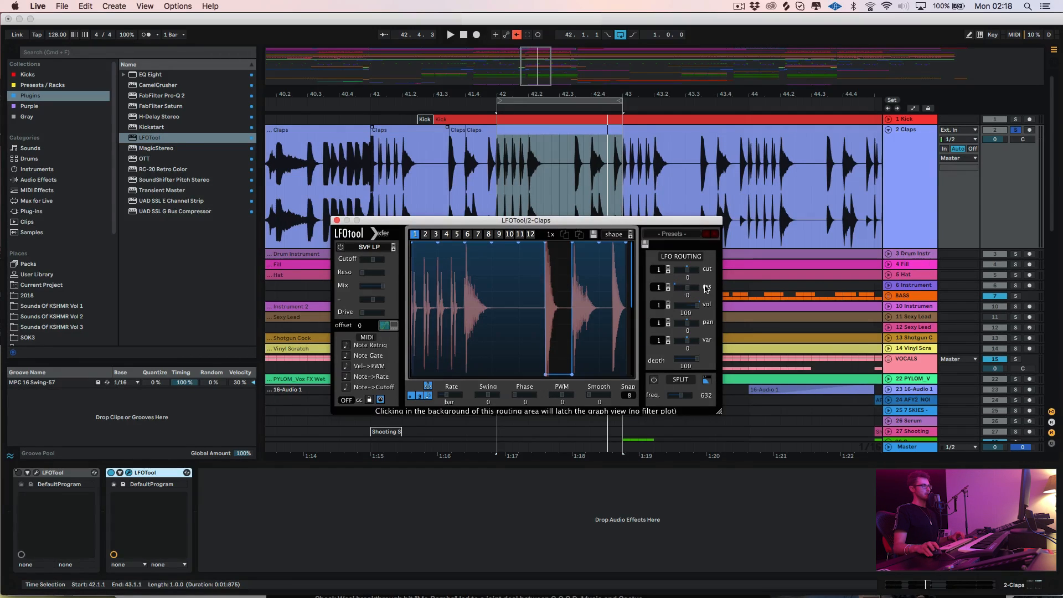
{"action": "left_click_drag", "start_coordinate": [695, 306], "coordinate": [691, 315]}
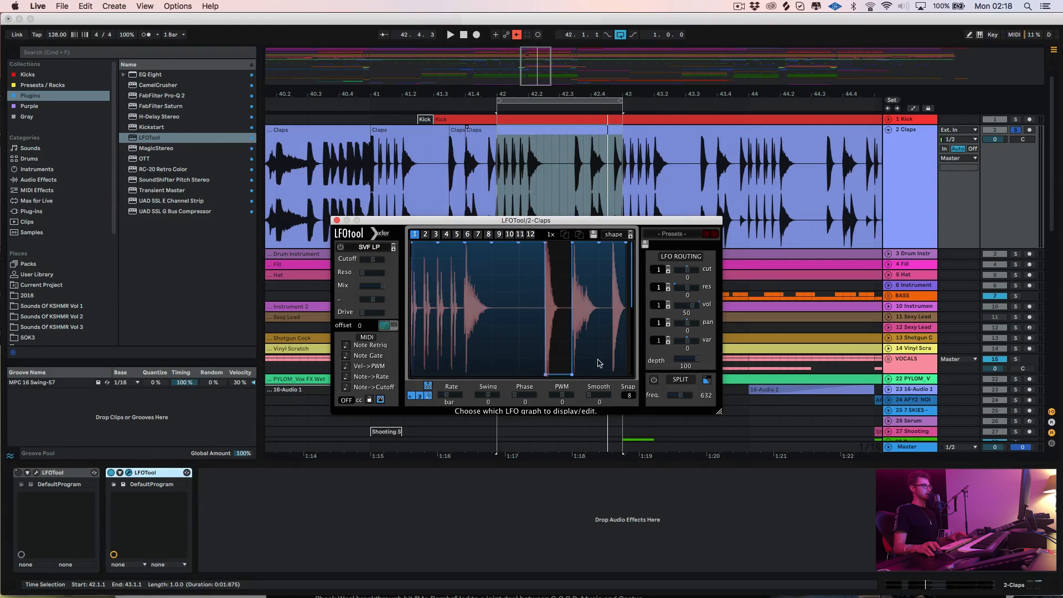
{"action": "left_click_drag", "start_coordinate": [692, 305], "coordinate": [718, 306]}
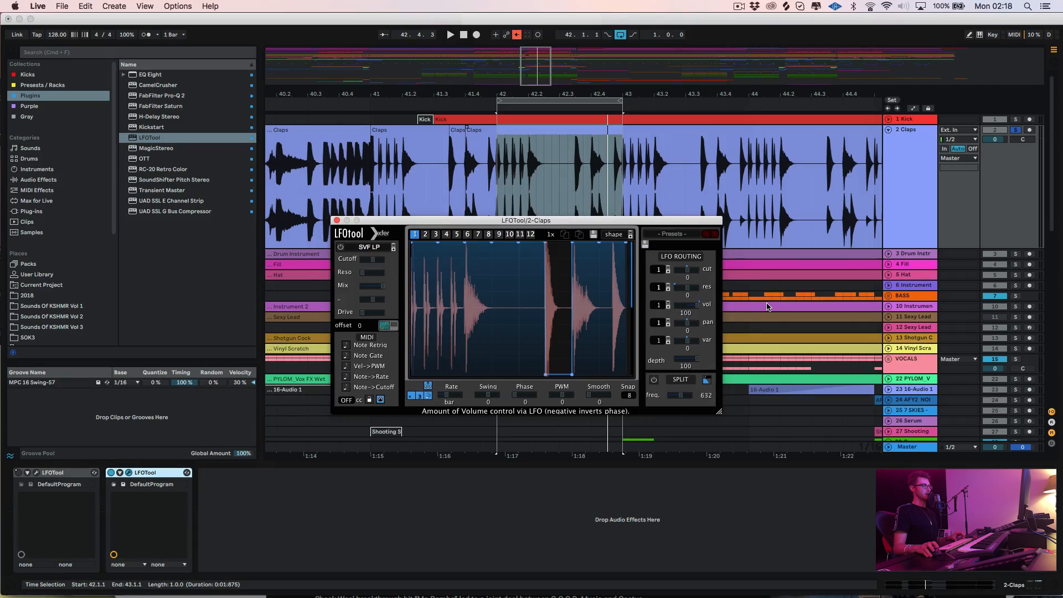
Adjust the depth of the sixth segment's dip while the loop plays, and close the second LFOTool window.
{"action": "mouse_move", "coordinate": [561, 378]}
{"action": "left_mouse_down"}
{"action": "mouse_move", "coordinate": [567, 248]}
{"action": "mouse_move", "coordinate": [543, 339]}
{"action": "mouse_move", "coordinate": [559, 330]}
{"action": "left_mouse_up"}
{"action": "left_click", "coordinate": [529, 242], "text": "shift"}
{"action": "key", "text": "space"}
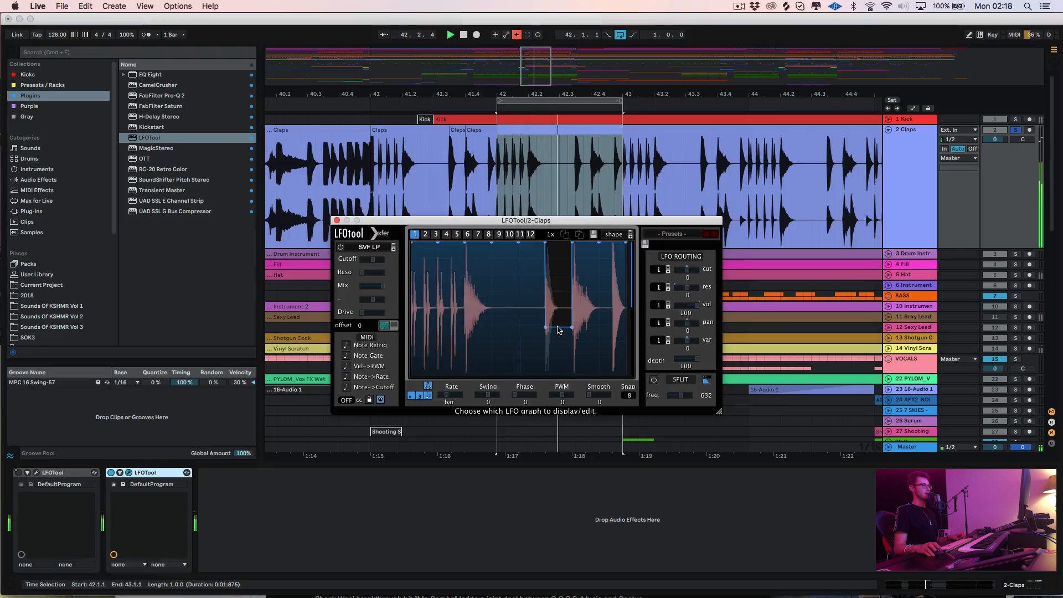
{"action": "left_click_drag", "start_coordinate": [558, 330], "coordinate": [558, 353]}
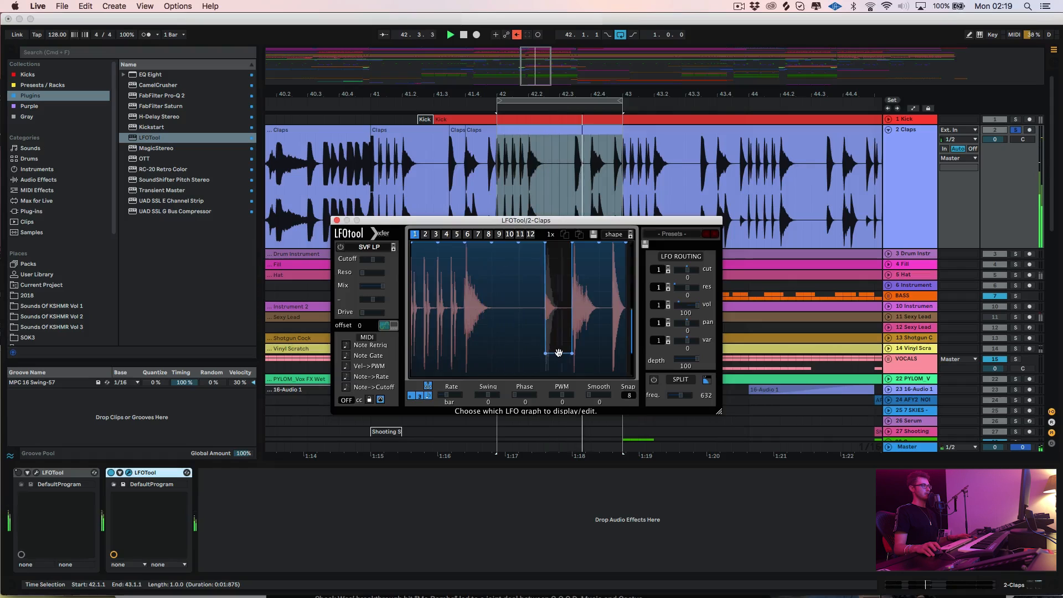
{"action": "key", "text": "space"}
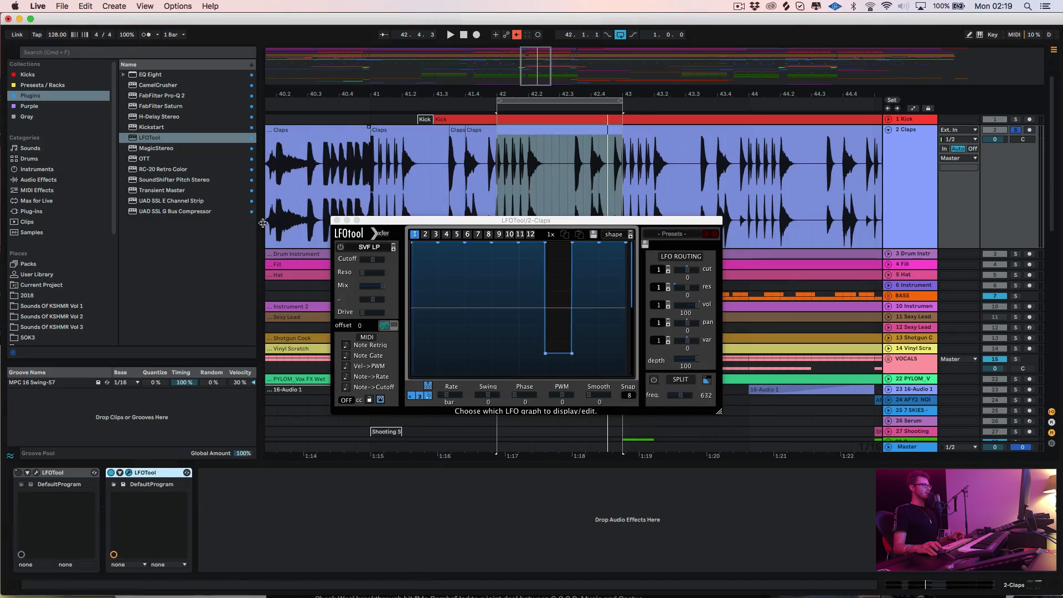
{"action": "left_click", "coordinate": [337, 220]}
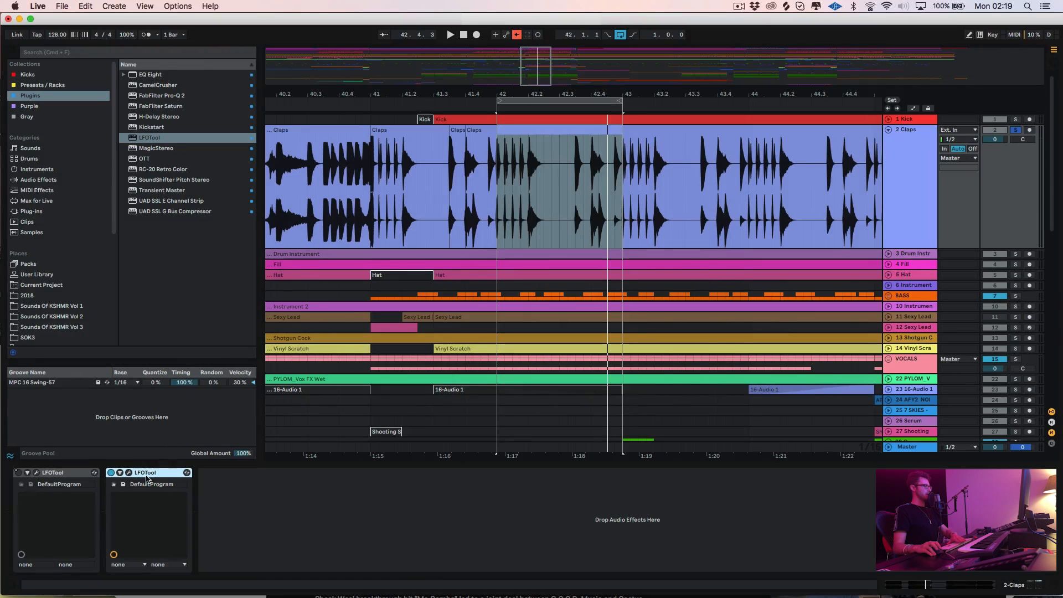
Re-enable the overridden automation and open the original LFOTool window to review its graph.
{"action": "left_click_drag", "start_coordinate": [448, 84], "coordinate": [447, 28]}
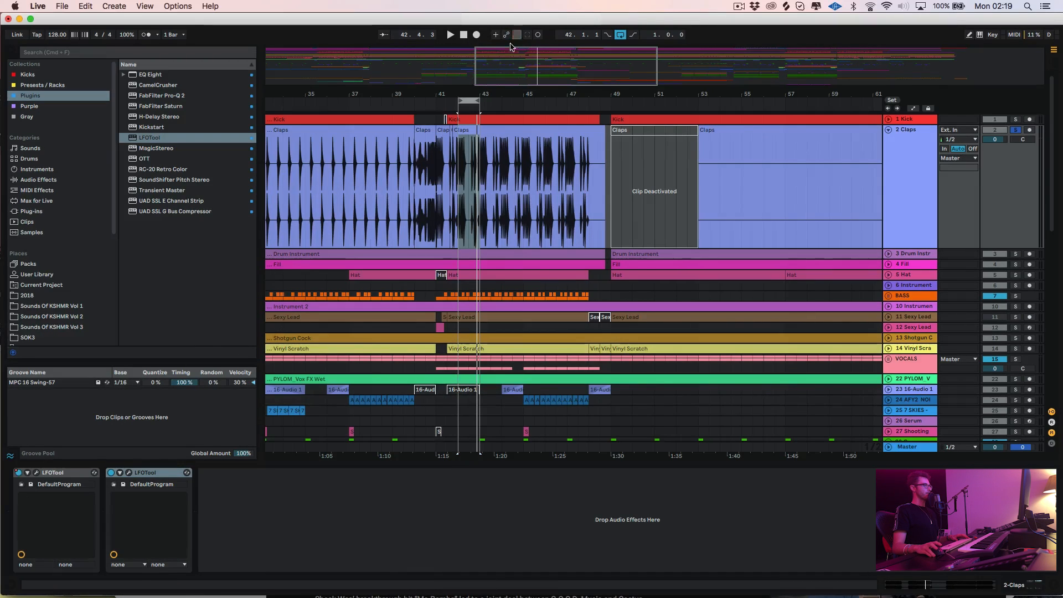
{"action": "left_click_drag", "start_coordinate": [425, 91], "coordinate": [432, 164]}
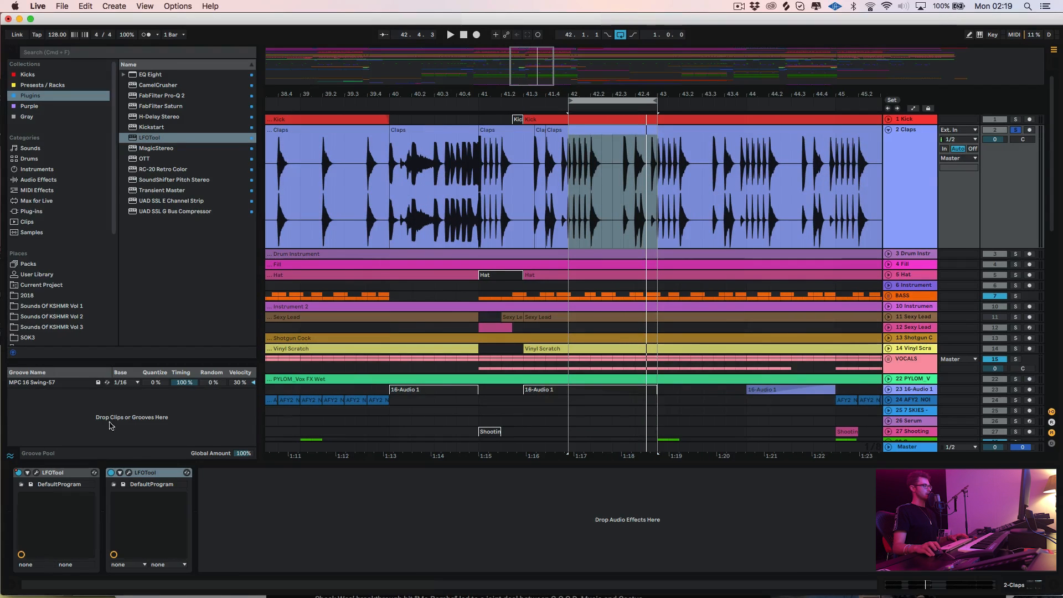
{"action": "left_click", "coordinate": [35, 474]}
{"action": "left_click", "coordinate": [502, 308]}
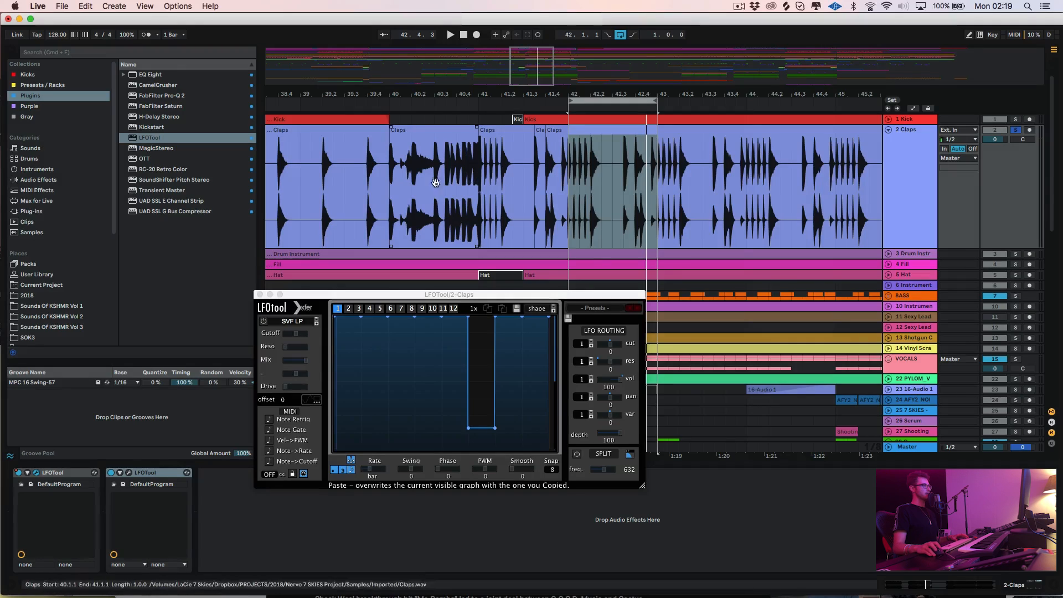
{"action": "left_click", "coordinate": [259, 295]}
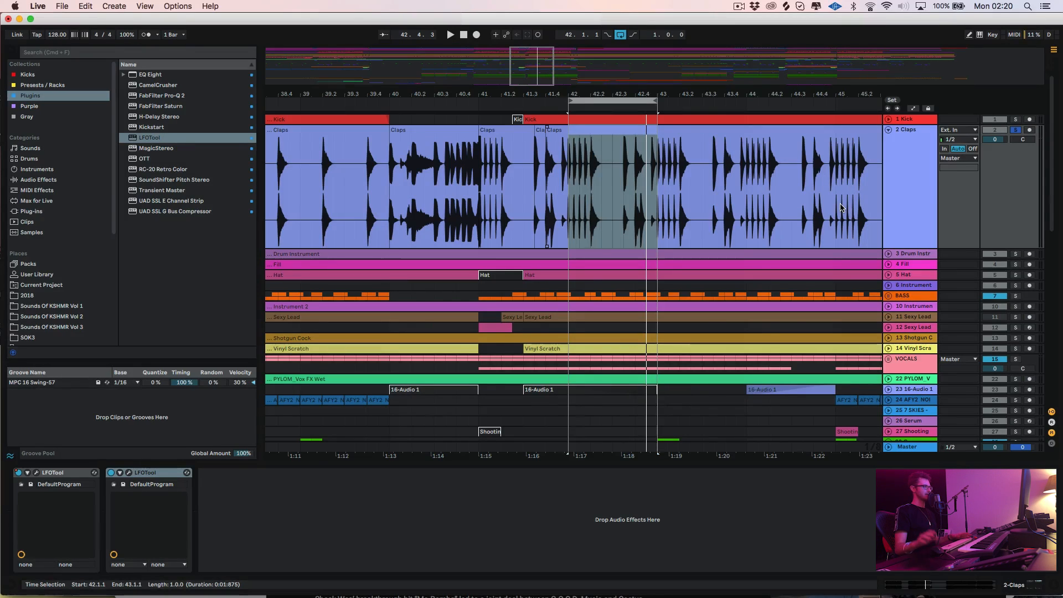
Delete the second LFOTool from the Claps track and show the remaining one's Device On automation, re-enabling it.
{"action": "left_click", "coordinate": [160, 472]}
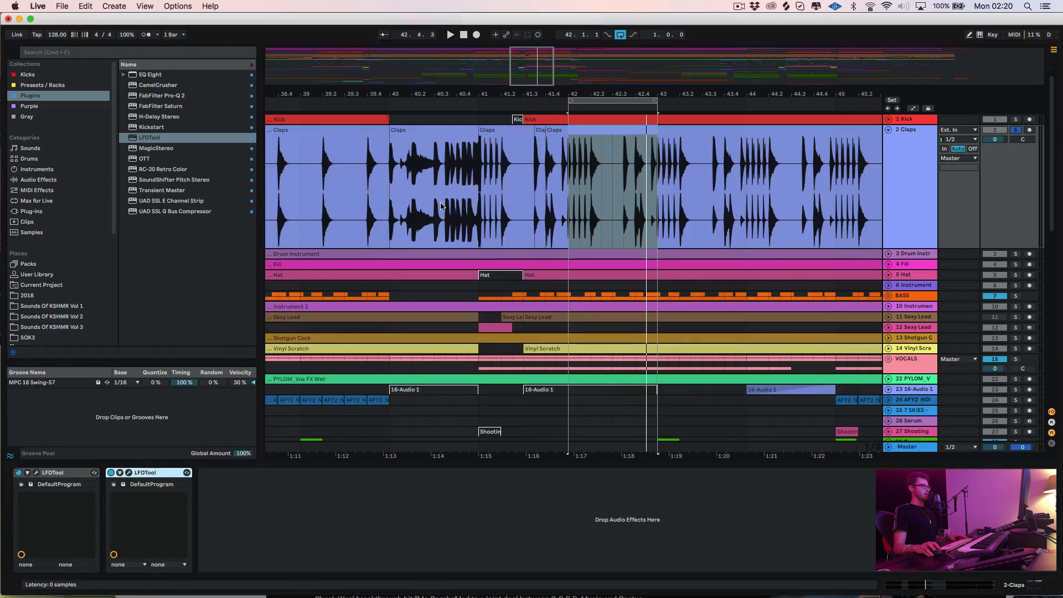
{"action": "key", "text": "Delete"}
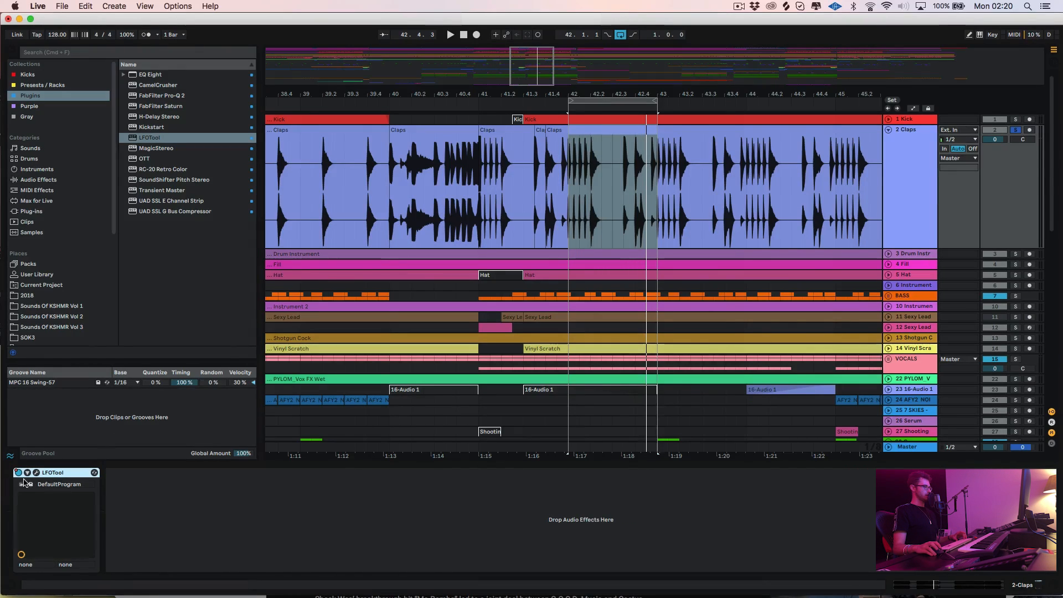
{"action": "left_click", "coordinate": [516, 35]}
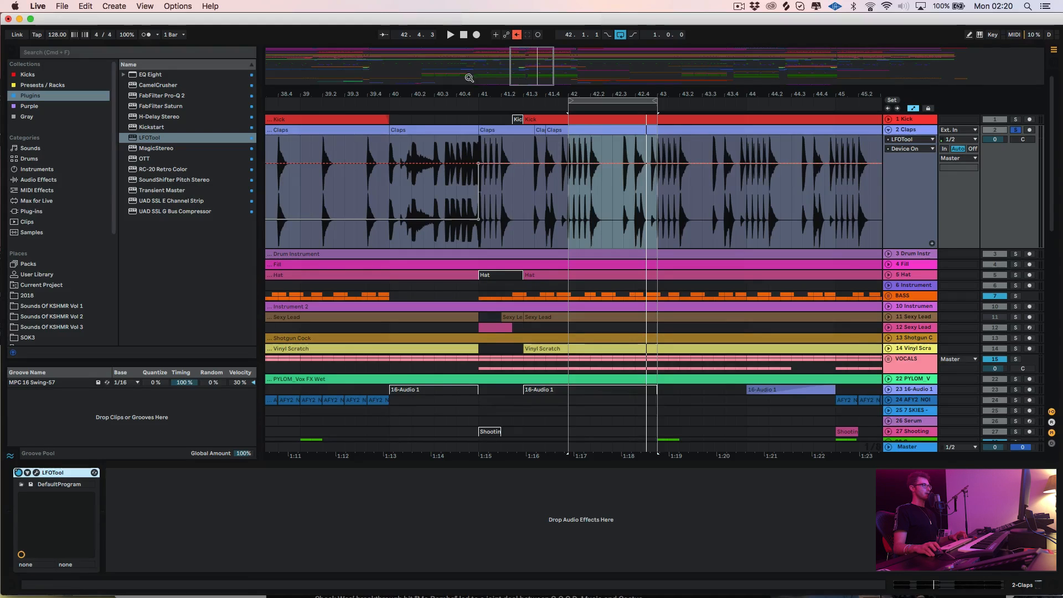
{"action": "left_click", "coordinate": [515, 35]}
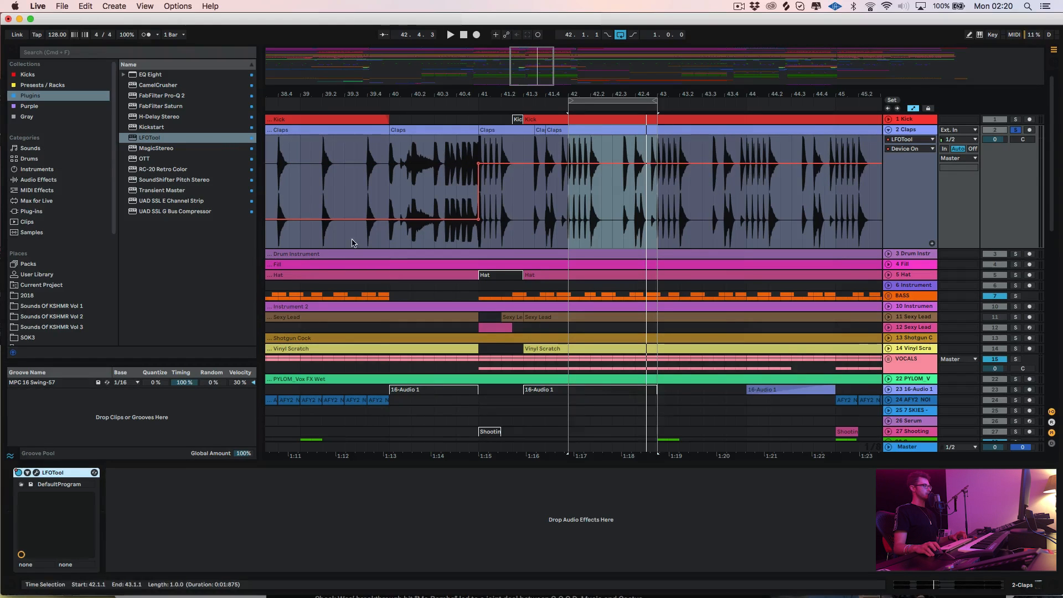
Move the switch-off point of LFOTool's Device On automation after the bar 81 section to bar 88.
{"action": "left_click_drag", "start_coordinate": [414, 93], "coordinate": [447, 93]}
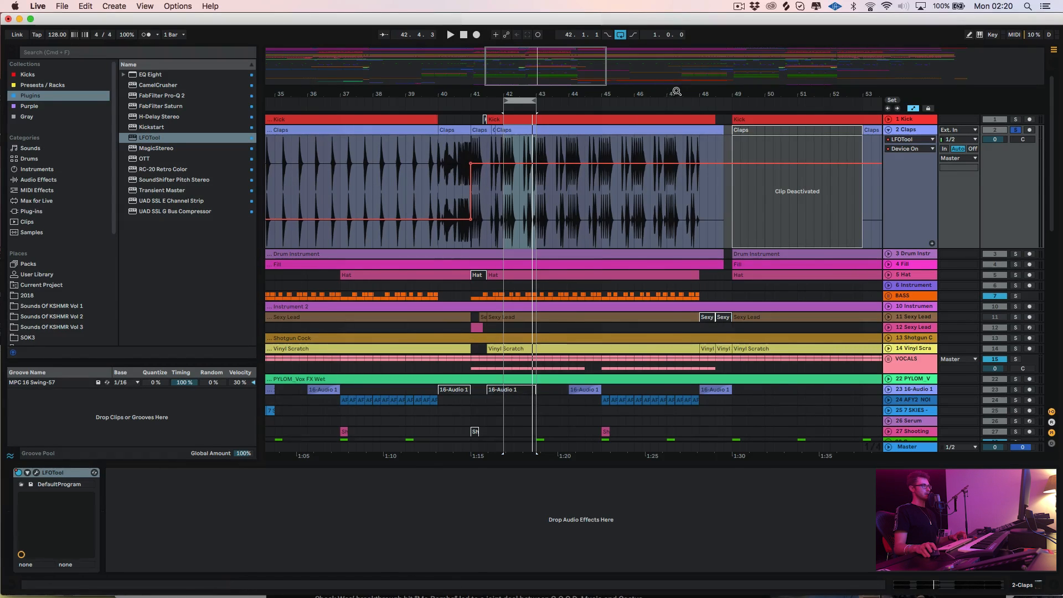
{"action": "left_click_drag", "start_coordinate": [677, 93], "coordinate": [401, 61]}
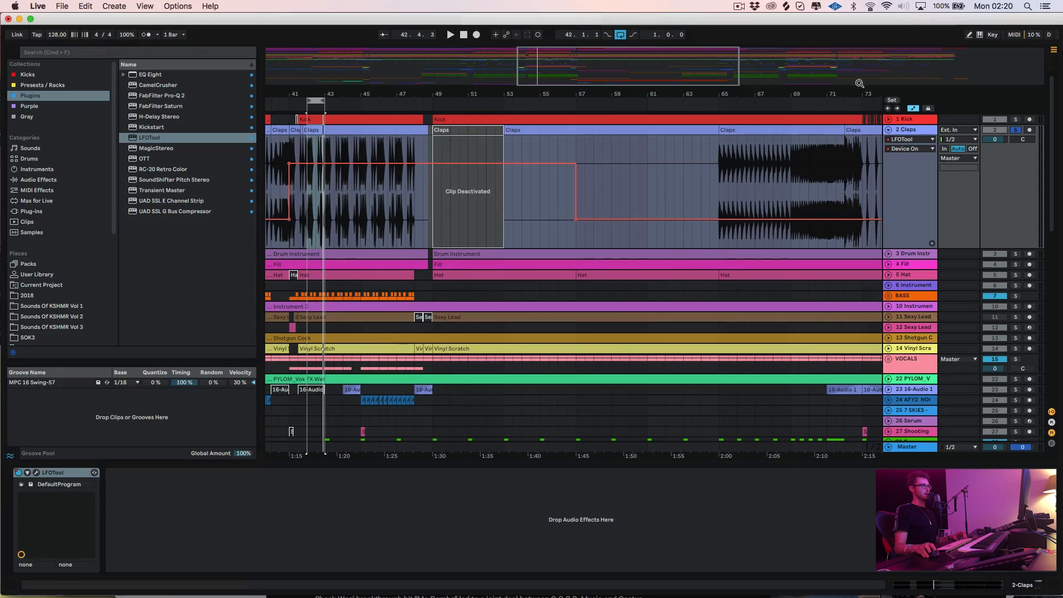
{"action": "left_click_drag", "start_coordinate": [833, 96], "coordinate": [568, 96]}
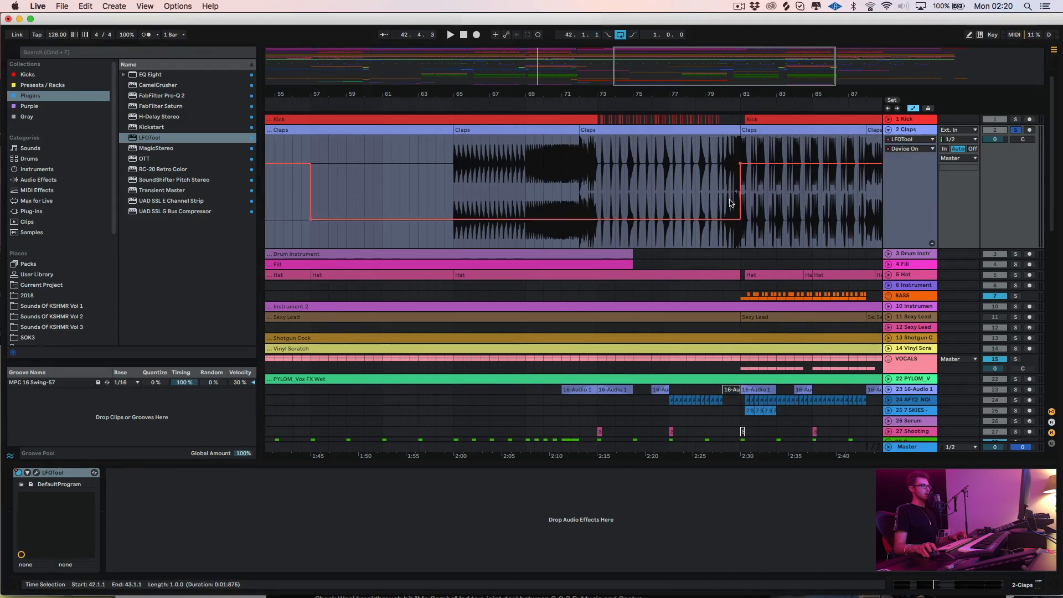
{"action": "scroll", "coordinate": [653, 218], "scroll_direction": "right", "scroll_amount": 5}
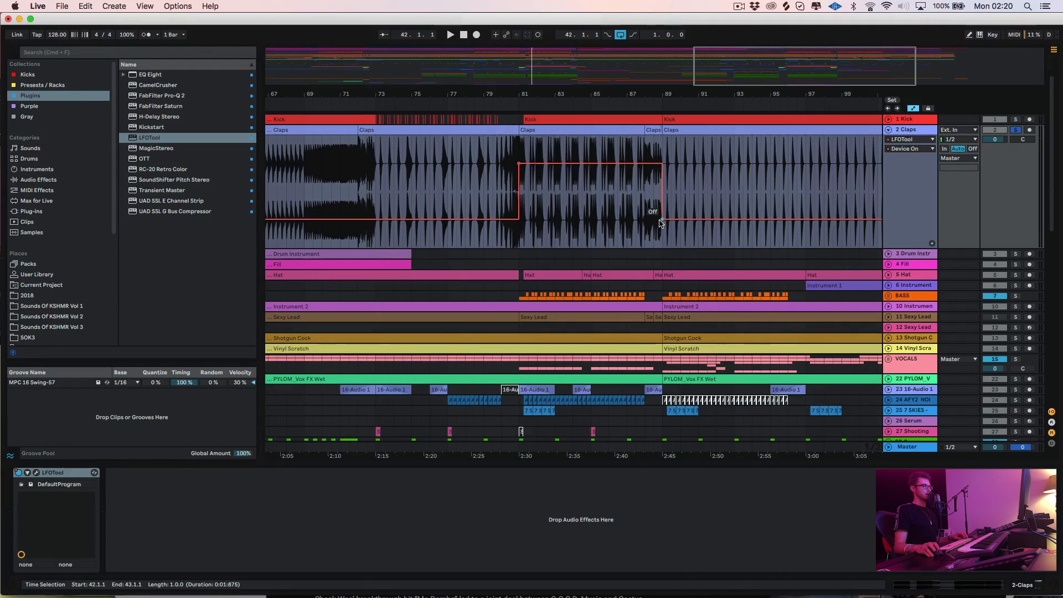
{"action": "left_click_drag", "start_coordinate": [653, 218], "coordinate": [644, 218]}
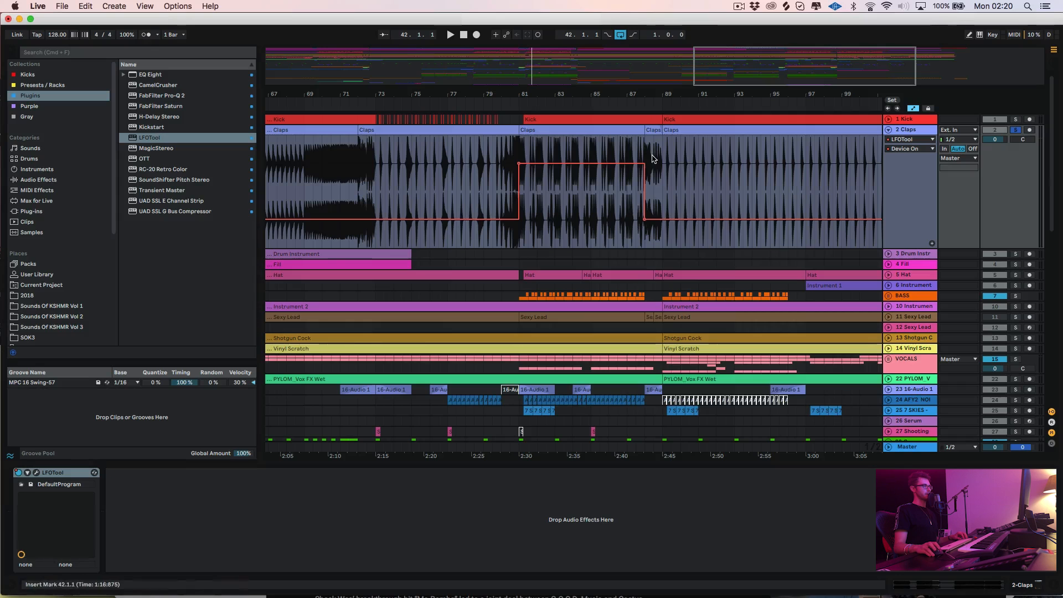
Turn off solo on the Claps track and fold the track's automation view.
{"action": "left_click", "coordinate": [502, 131]}
{"action": "left_click_drag", "start_coordinate": [519, 94], "coordinate": [636, 97]}
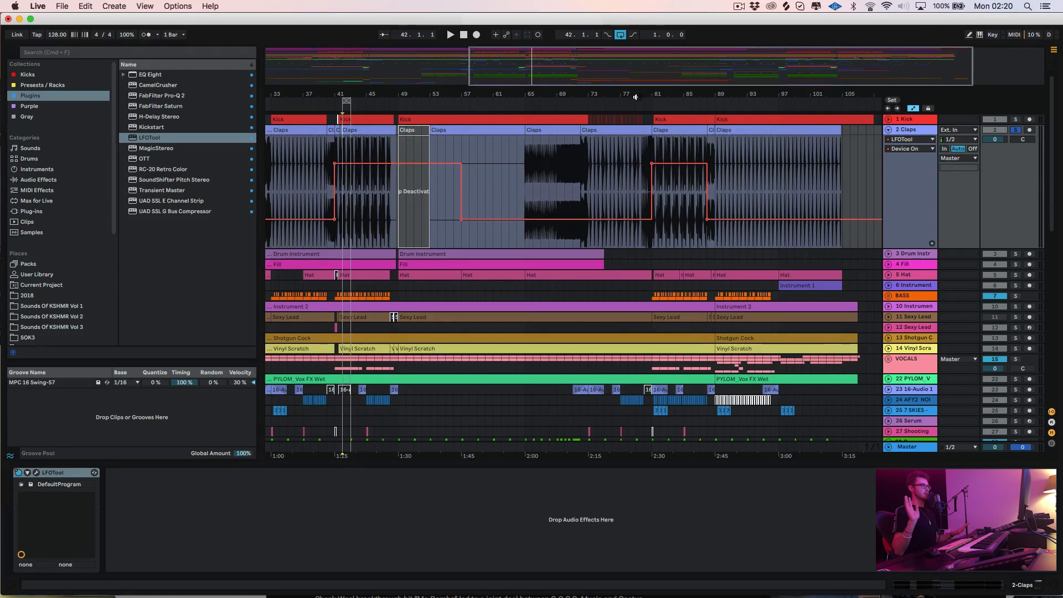
{"action": "scroll", "coordinate": [767, 52], "scroll_direction": "down", "scroll_amount": 1}
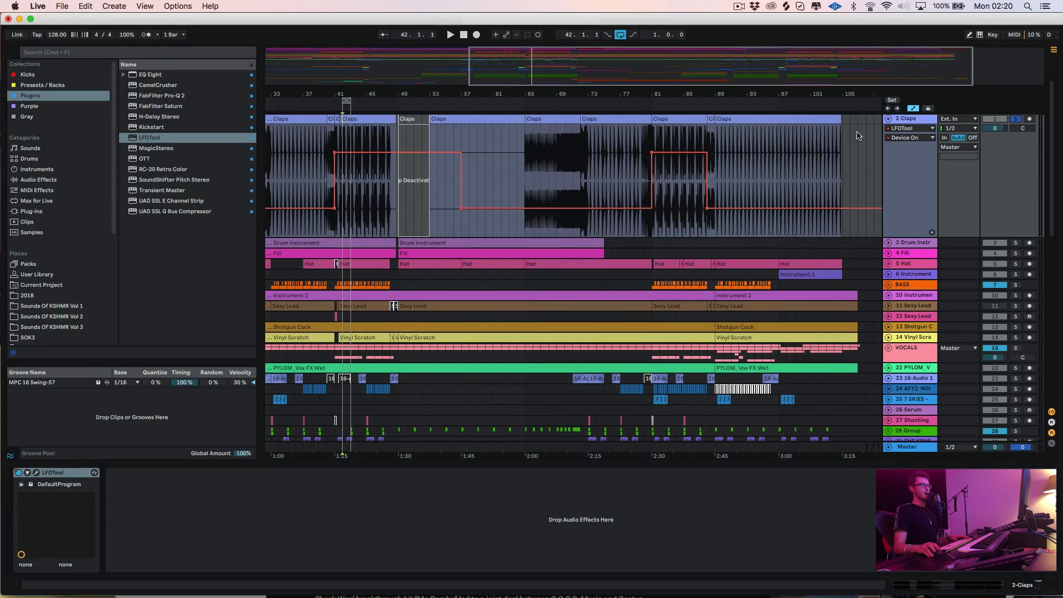
{"action": "left_click", "coordinate": [1017, 119]}
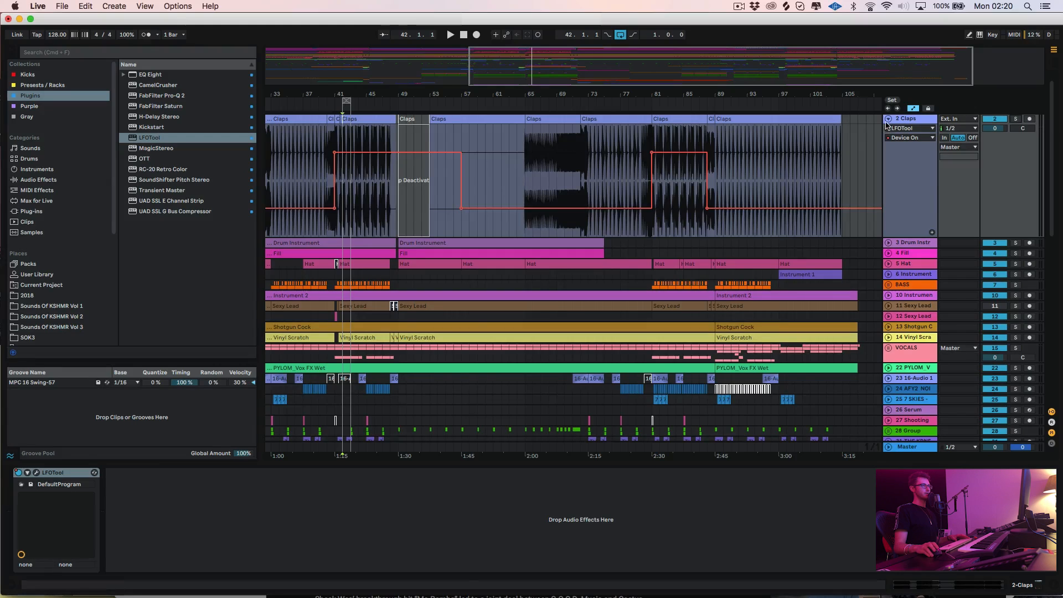
{"action": "left_click", "coordinate": [887, 119]}
{"action": "scroll", "coordinate": [807, 162], "scroll_direction": "up", "scroll_amount": 1}
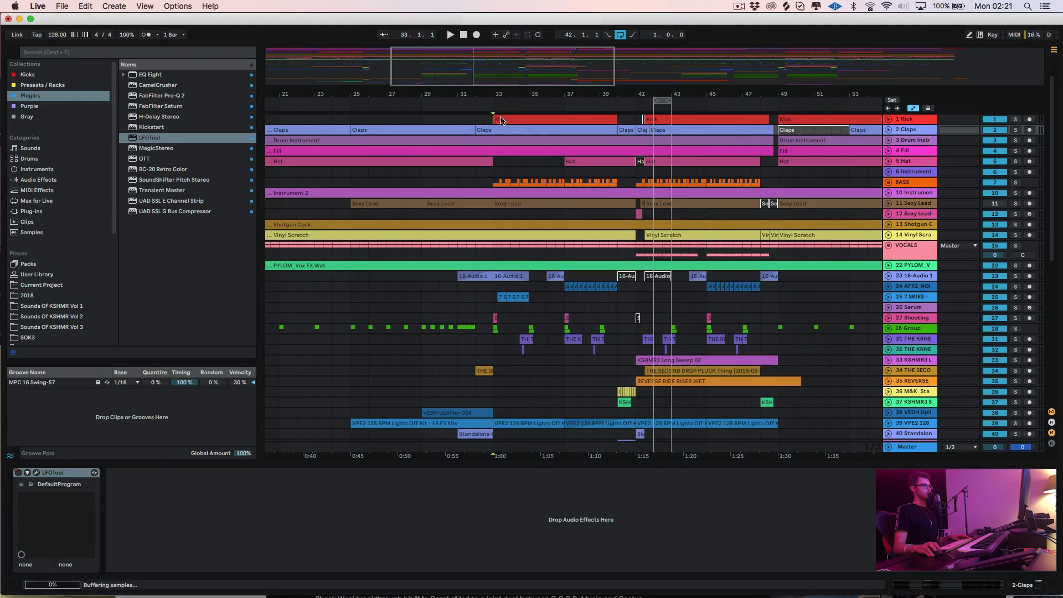
Loop bars 33 to 35 and solo the Kick and Dharma Sub tracks together.
{"action": "left_click_drag", "start_coordinate": [493, 118], "coordinate": [529, 118]}
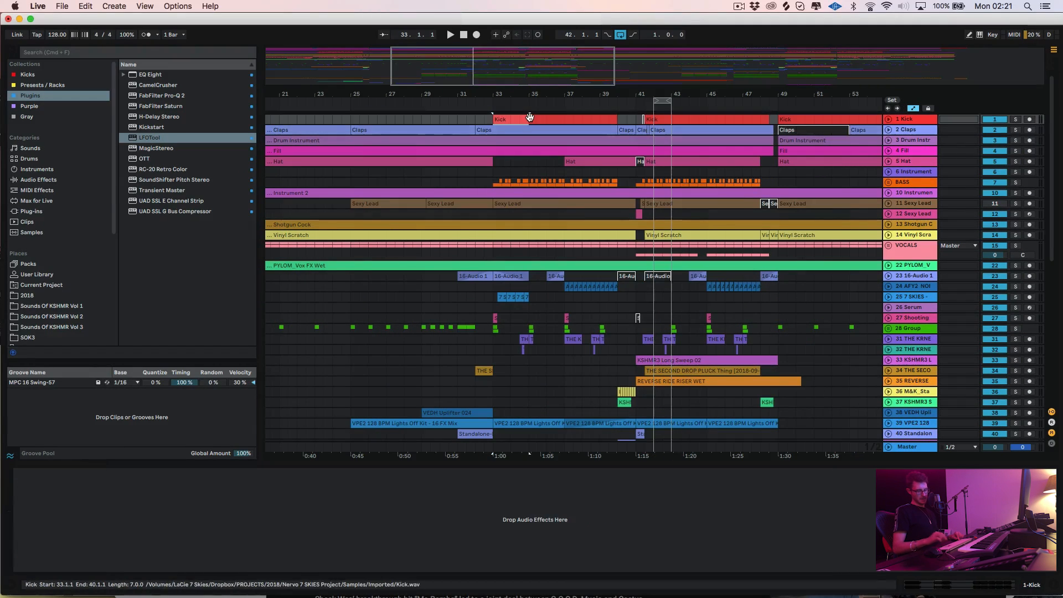
{"action": "key", "text": "super+l"}
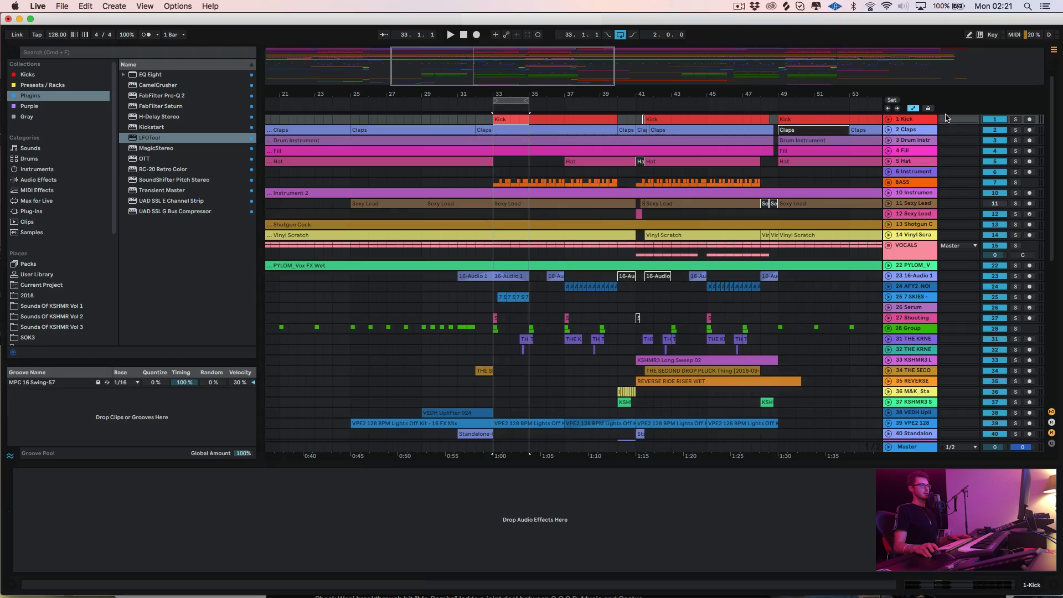
{"action": "left_click", "coordinate": [1017, 120]}
{"action": "scroll", "coordinate": [929, 222], "scroll_direction": "down", "scroll_amount": 10}
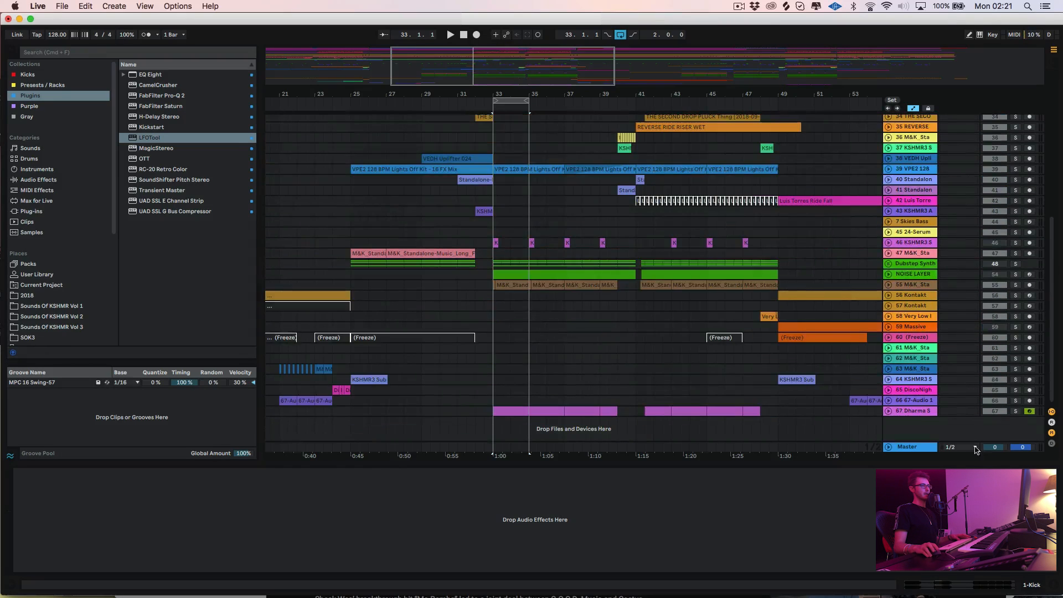
{"action": "left_click", "coordinate": [1015, 411]}
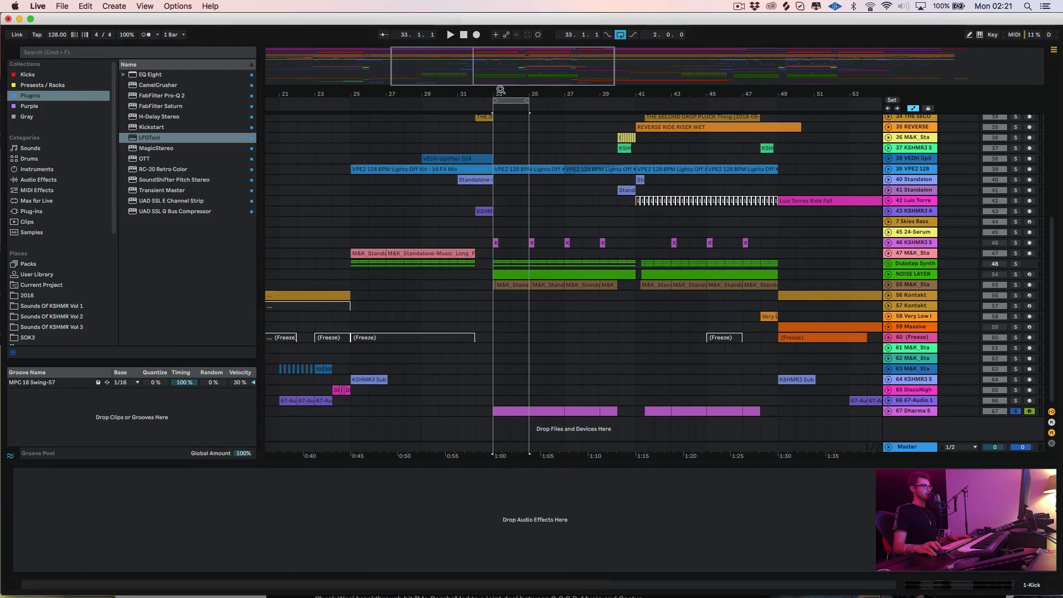
Unfold the Dharma Sub track, audition the loop, and select its clip at bar 33 to show the track's devices.
{"action": "left_click_drag", "start_coordinate": [500, 90], "coordinate": [500, 106]}
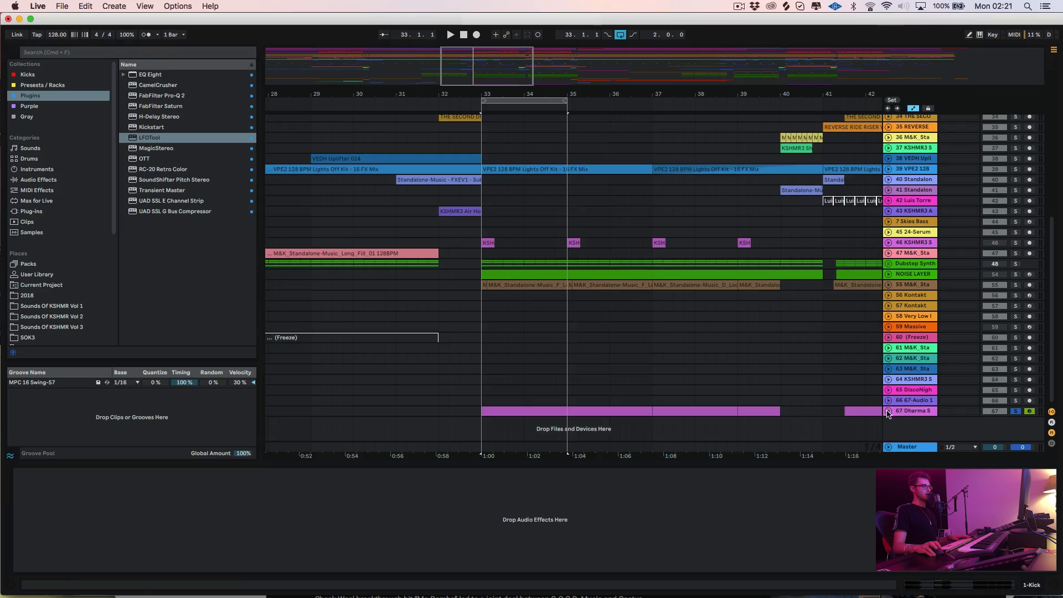
{"action": "left_click", "coordinate": [888, 410]}
{"action": "key", "text": "space"}
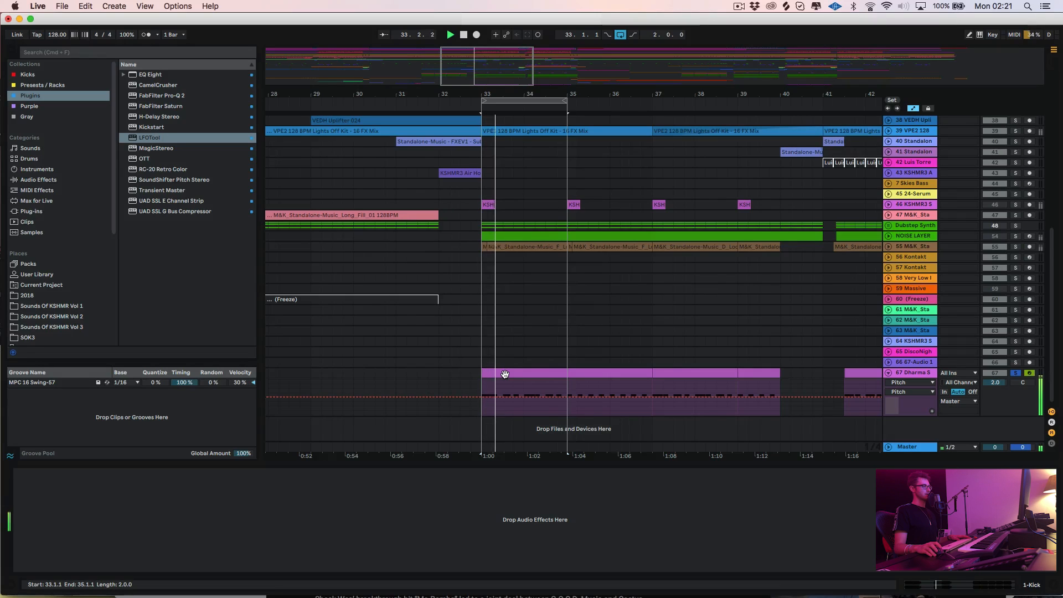
{"action": "scroll", "coordinate": [476, 252], "scroll_direction": "up", "scroll_amount": 5}
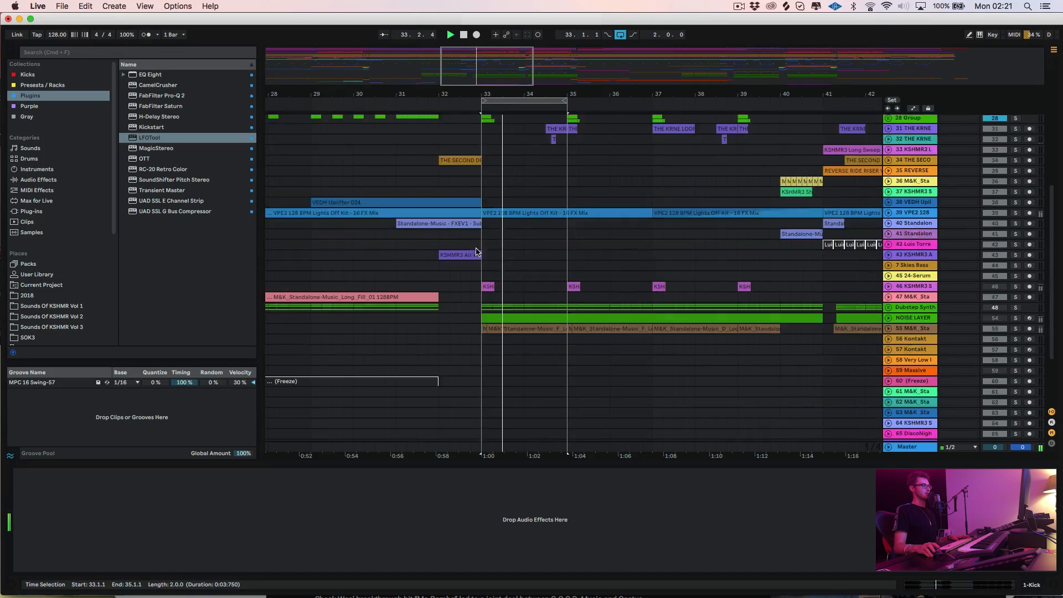
{"action": "scroll", "coordinate": [475, 252], "scroll_direction": "down", "scroll_amount": 5}
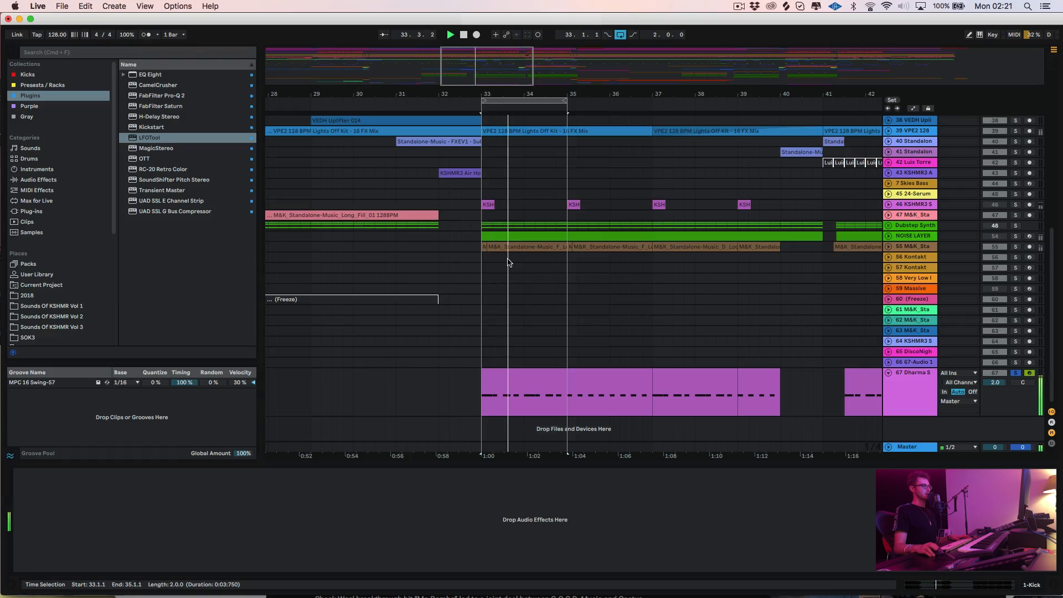
{"action": "left_click", "coordinate": [522, 371]}
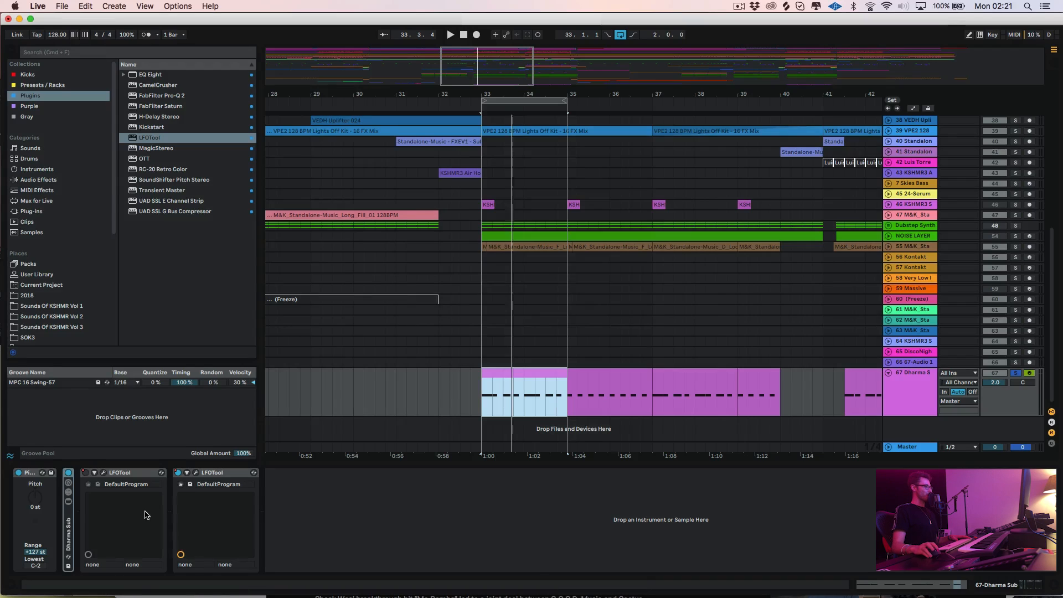
Open the first LFOTool on the Dharma Sub track to view its curve and audition the loop.
{"action": "scroll", "coordinate": [602, 342], "scroll_direction": "up", "scroll_amount": 15}
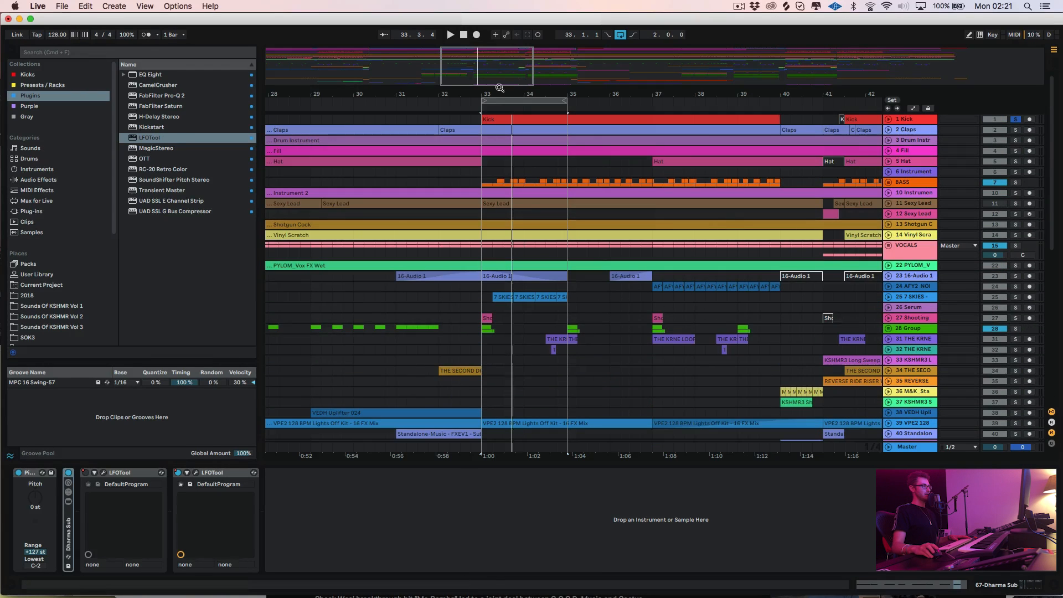
{"action": "scroll", "coordinate": [498, 166], "scroll_direction": "down", "scroll_amount": 15}
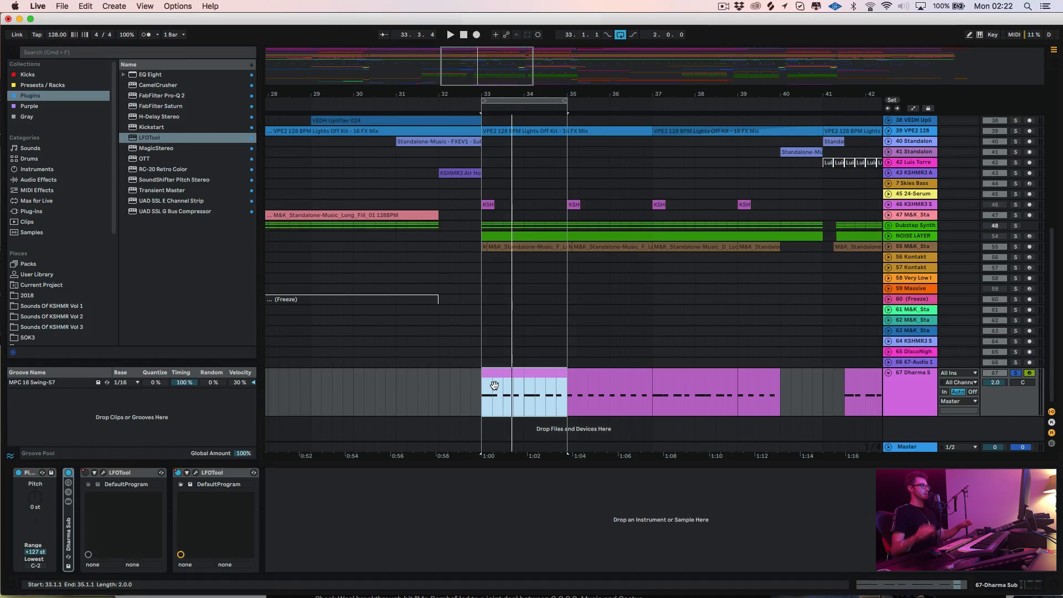
{"action": "left_click", "coordinate": [105, 473]}
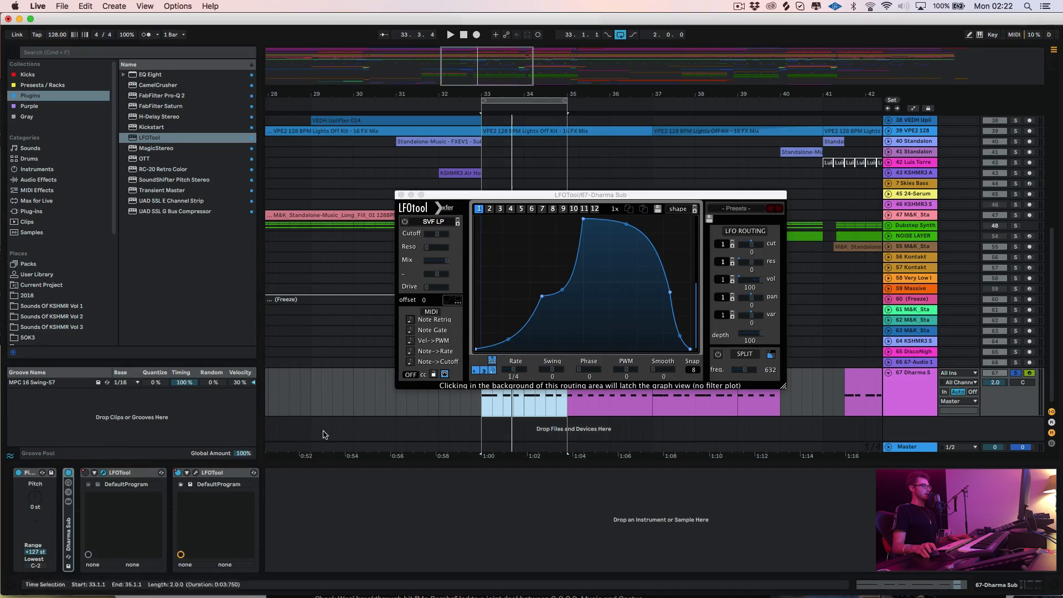
{"action": "key", "text": "space"}
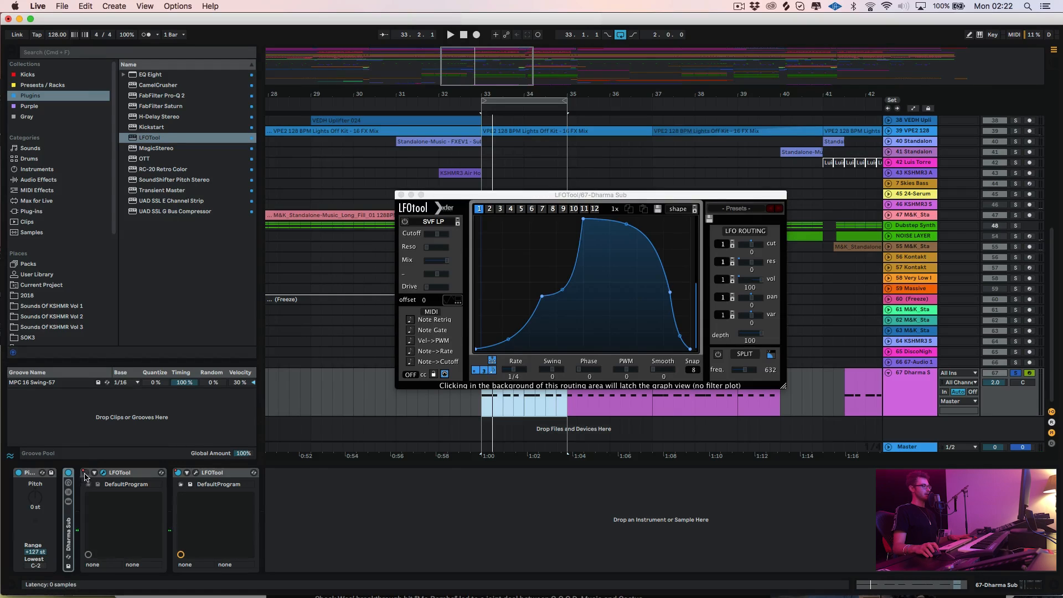
Open the second LFOTool on the Dharma Sub track, review its volume curve, and close both plugin windows.
{"action": "left_click", "coordinate": [196, 472]}
{"action": "left_click_drag", "start_coordinate": [490, 193], "coordinate": [294, 217]}
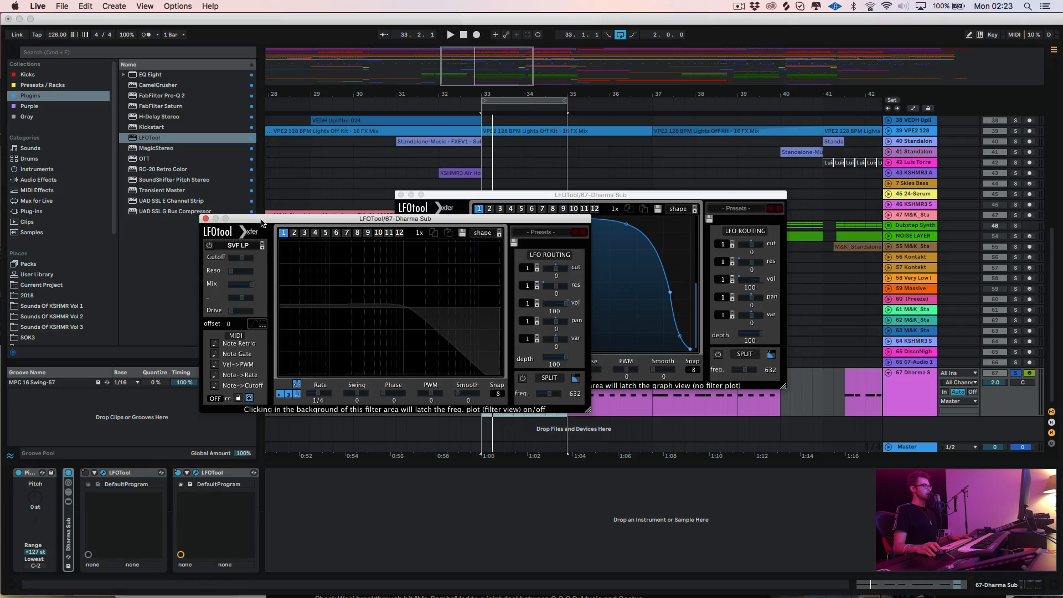
{"action": "left_click_drag", "start_coordinate": [263, 219], "coordinate": [419, 205]}
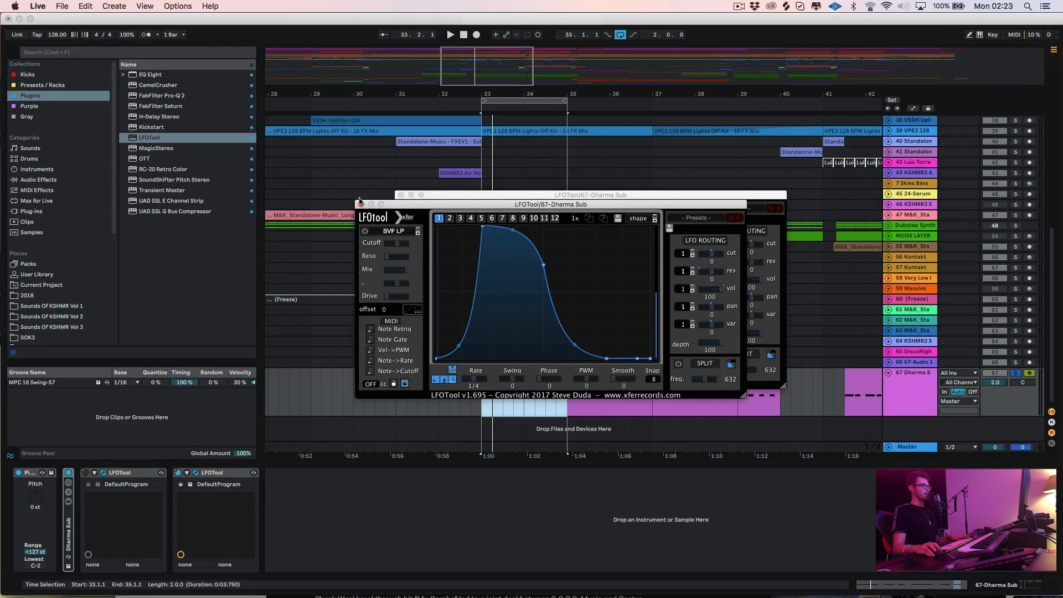
{"action": "left_click_drag", "start_coordinate": [395, 206], "coordinate": [507, 256]}
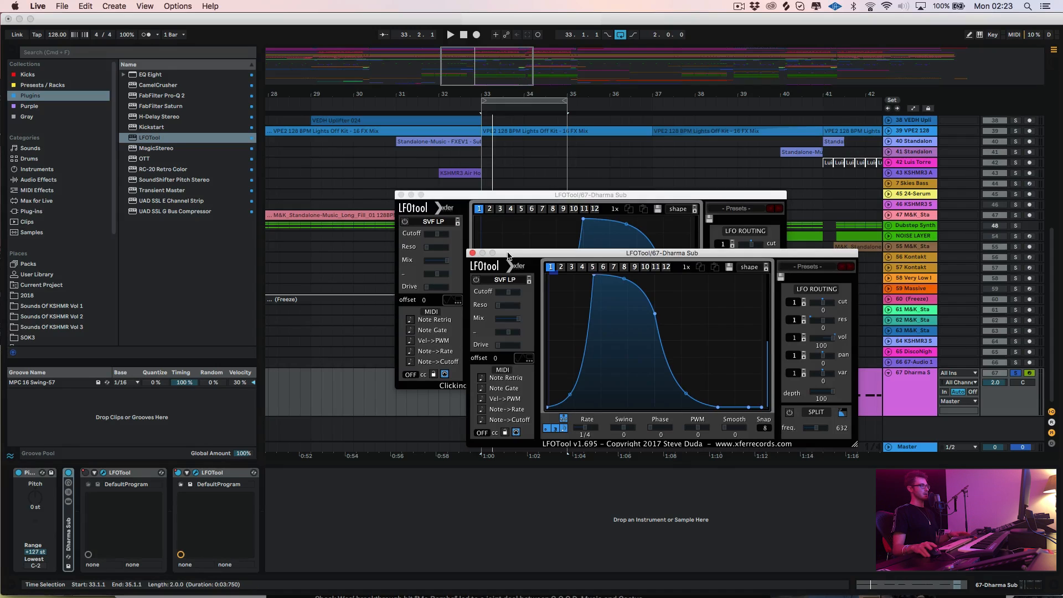
{"action": "left_click_drag", "start_coordinate": [518, 257], "coordinate": [620, 106]}
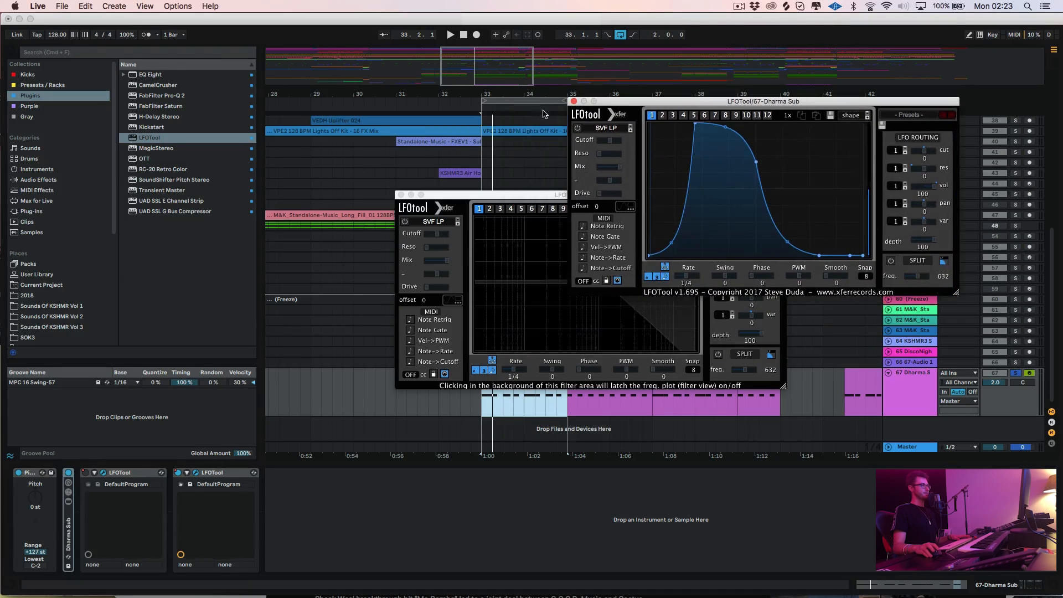
{"action": "left_click", "coordinate": [575, 102]}
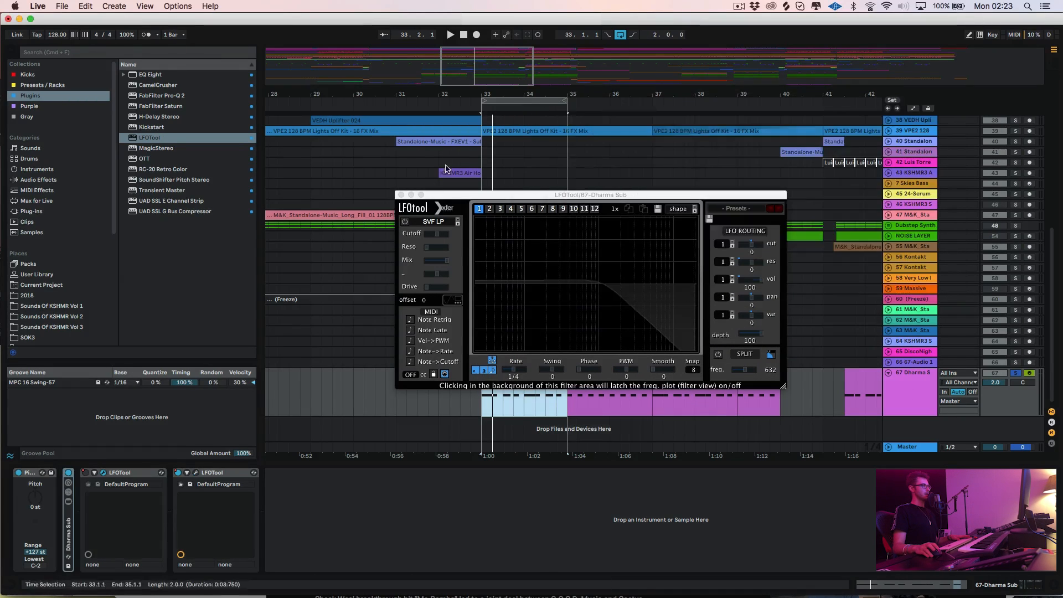
{"action": "left_click", "coordinate": [400, 195]}
Reopen both Dharma Sub LFOTool windows side by side to compare their curves, and audition the loop.
{"action": "left_click", "coordinate": [103, 472]}
{"action": "left_click_drag", "start_coordinate": [495, 195], "coordinate": [181, 146]}
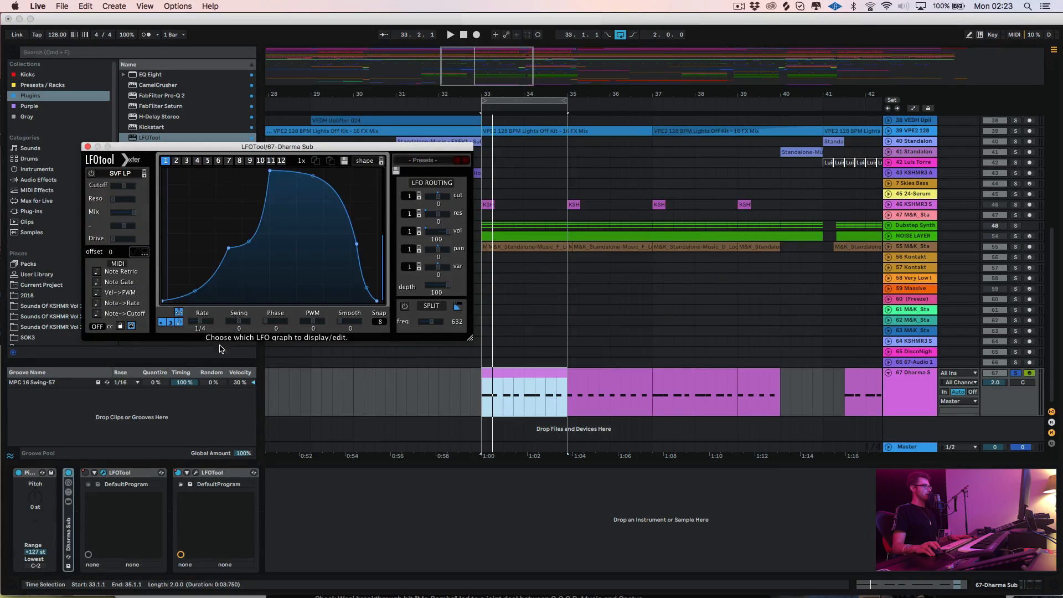
{"action": "left_click", "coordinate": [195, 472]}
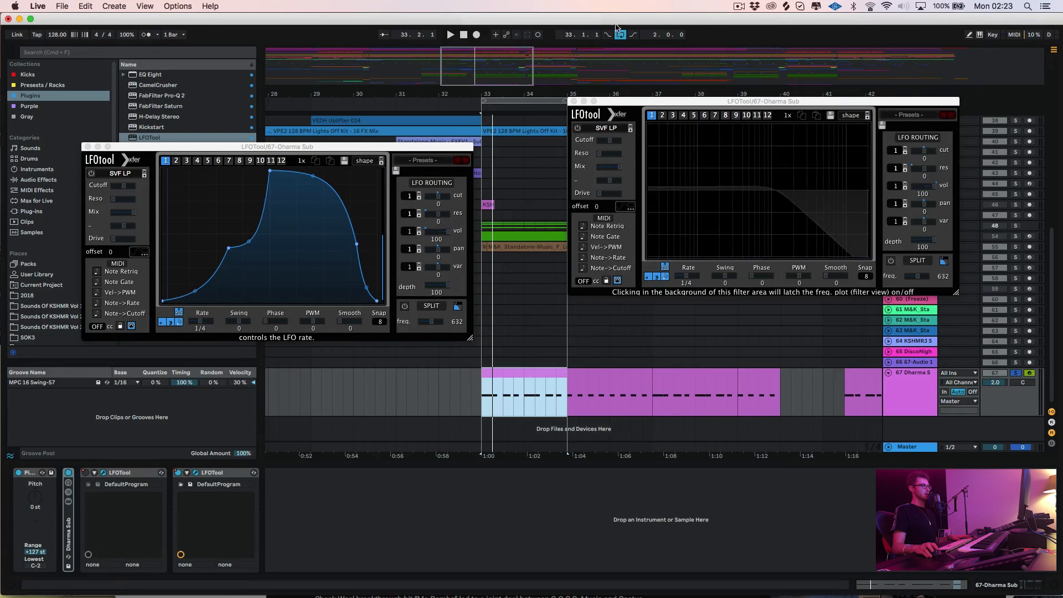
{"action": "left_click_drag", "start_coordinate": [650, 108], "coordinate": [617, 136]}
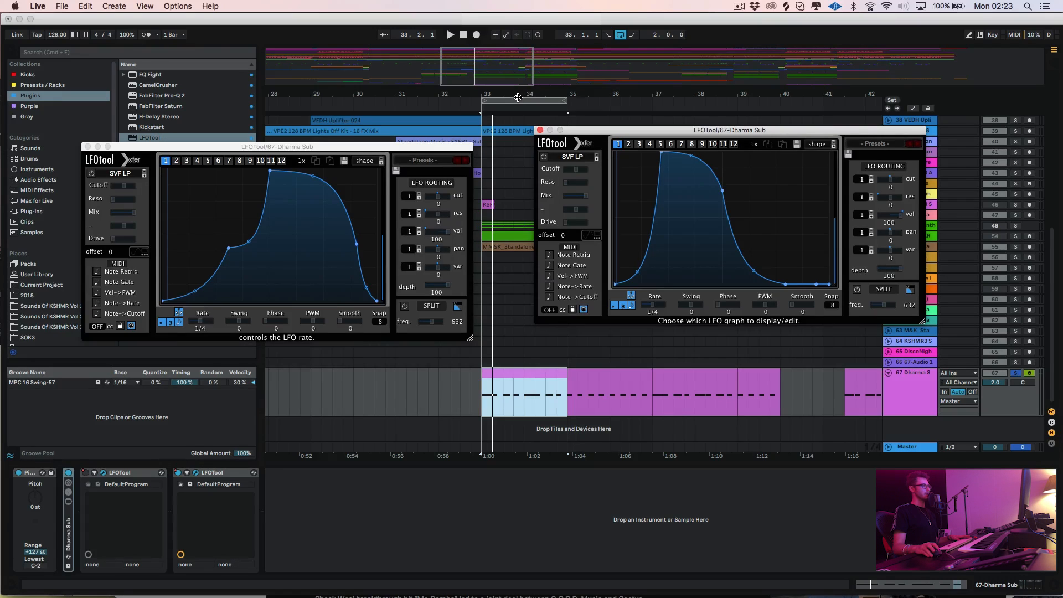
{"action": "key", "text": "space"}
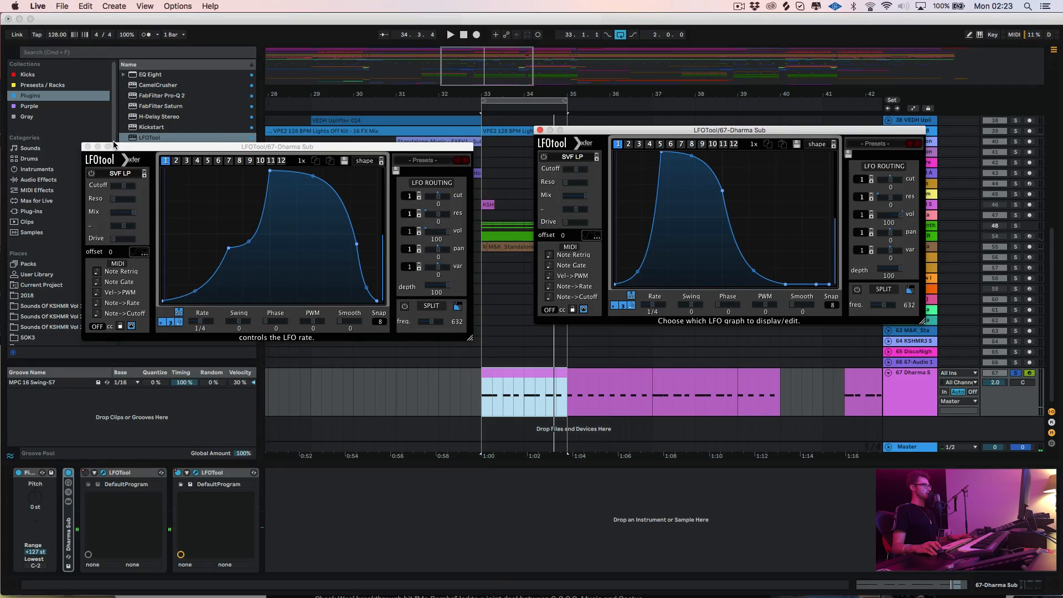
Close both LFOTool windows and show the Plugins collection in the browser again.
{"action": "left_click", "coordinate": [87, 148]}
{"action": "left_click", "coordinate": [89, 148]}
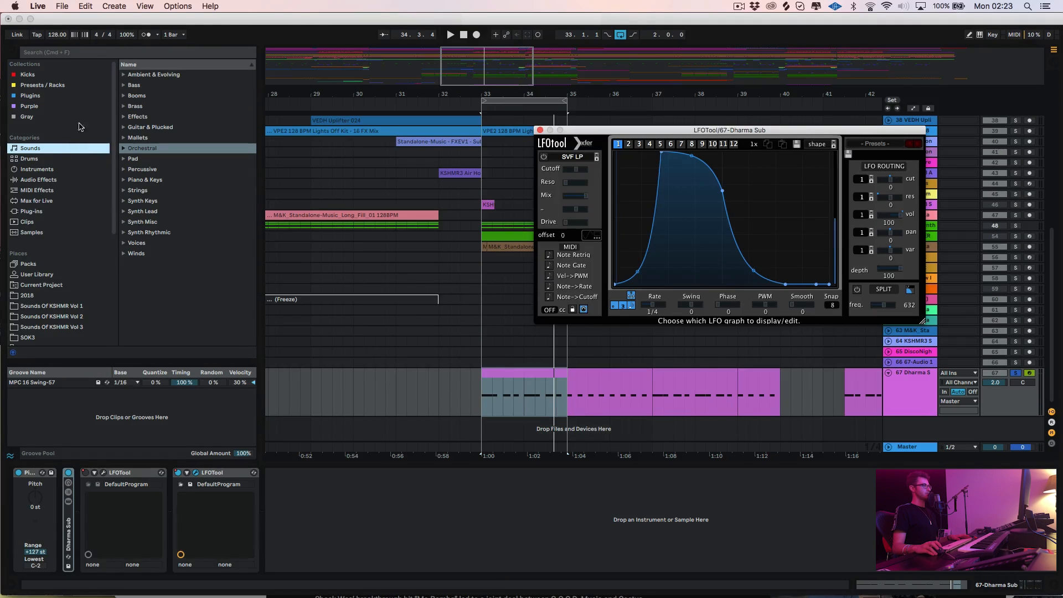
{"action": "left_click", "coordinate": [83, 95]}
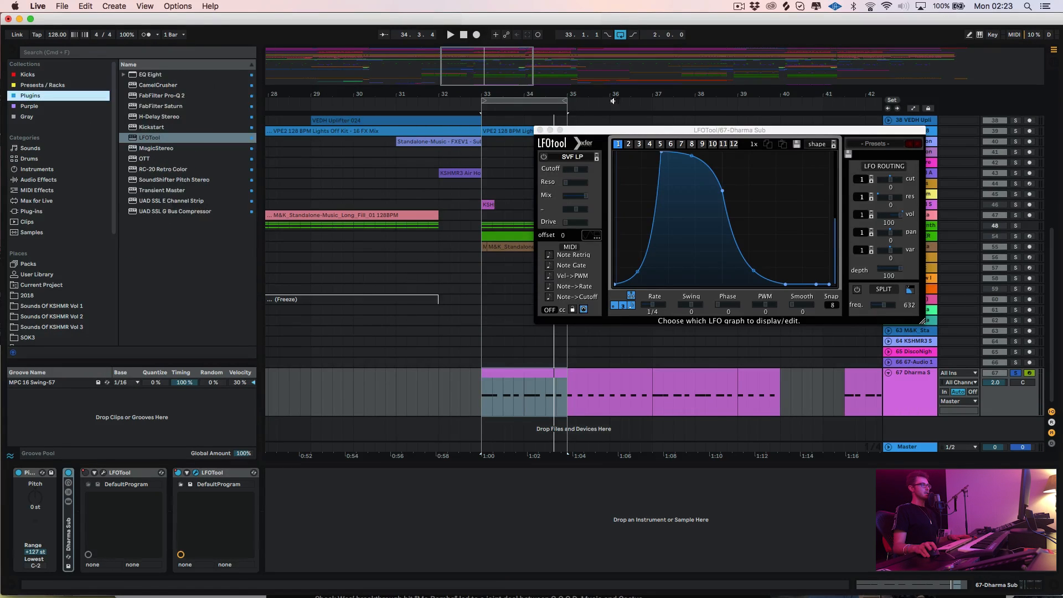
{"action": "left_click", "coordinate": [540, 130]}
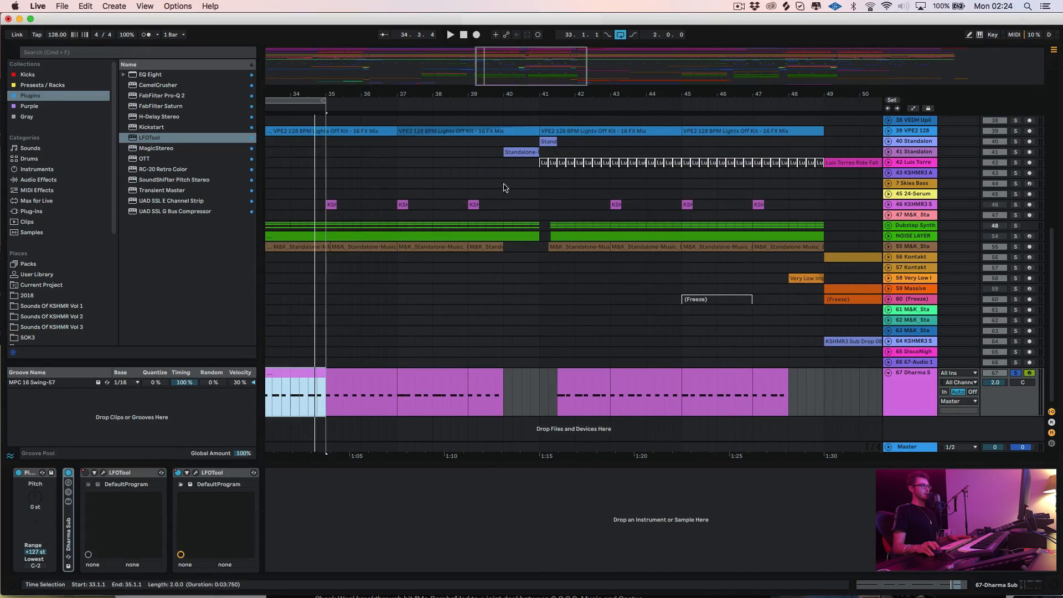
Unfold the Kick track, load LFOTool onto it, and flatten the LFO graph at full level.
{"action": "scroll", "coordinate": [445, 309], "scroll_direction": "up", "scroll_amount": 10}
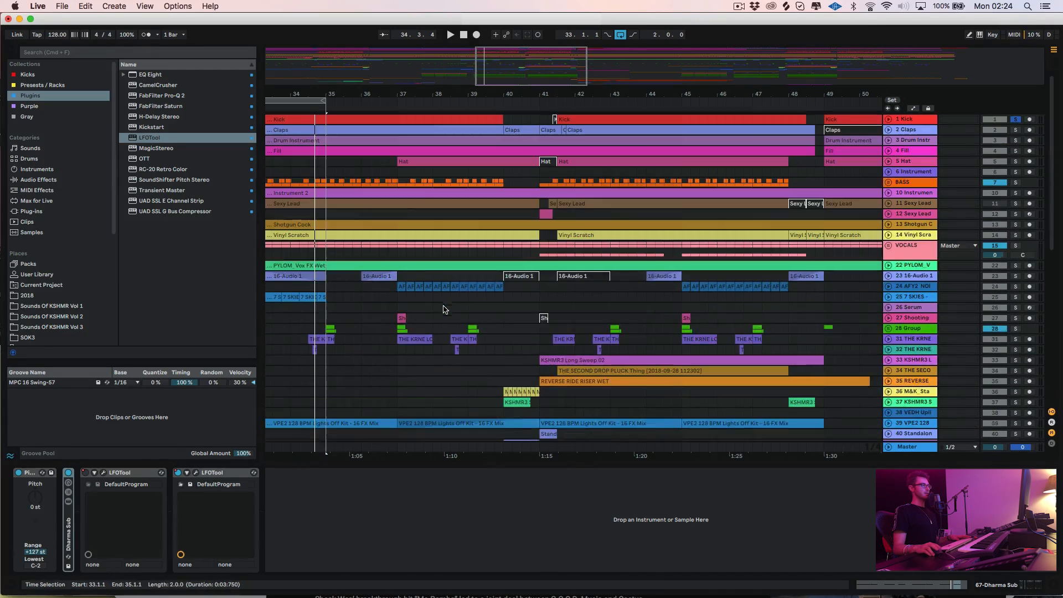
{"action": "left_click_drag", "start_coordinate": [296, 94], "coordinate": [619, 103]}
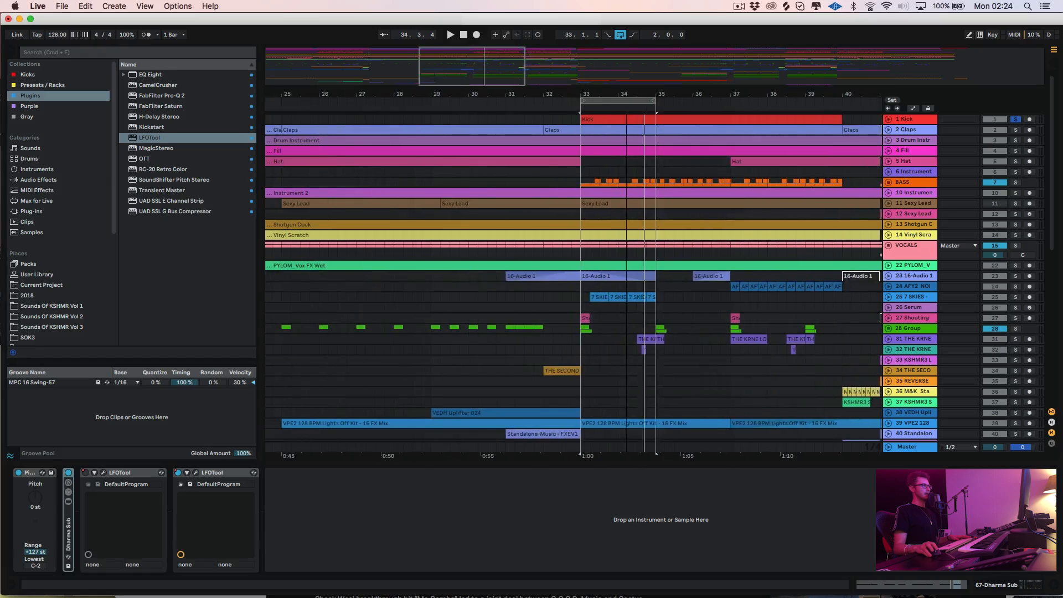
{"action": "left_click", "coordinate": [896, 117]}
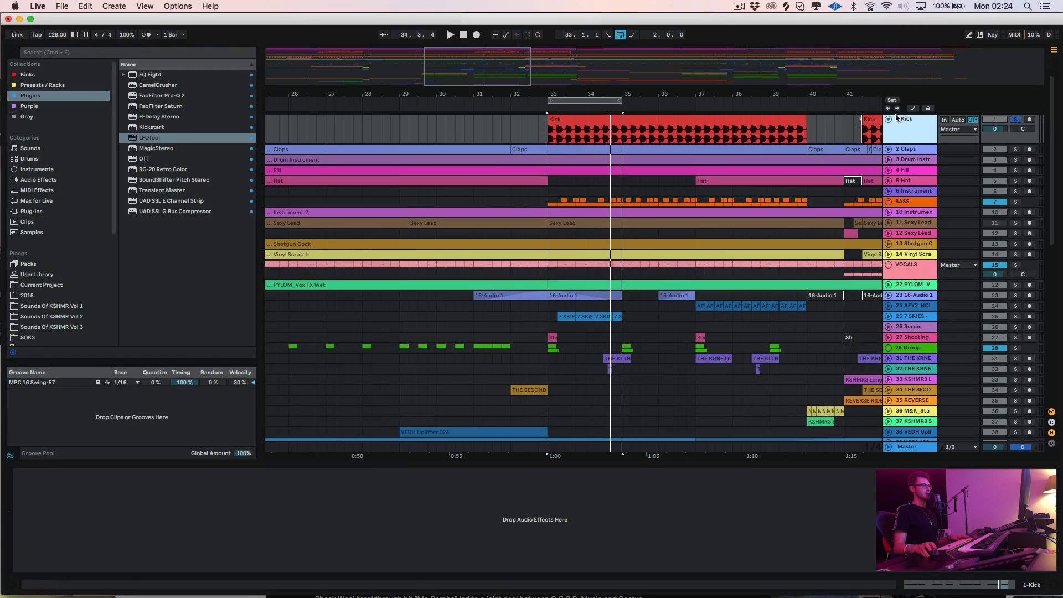
{"action": "left_click", "coordinate": [145, 140]}
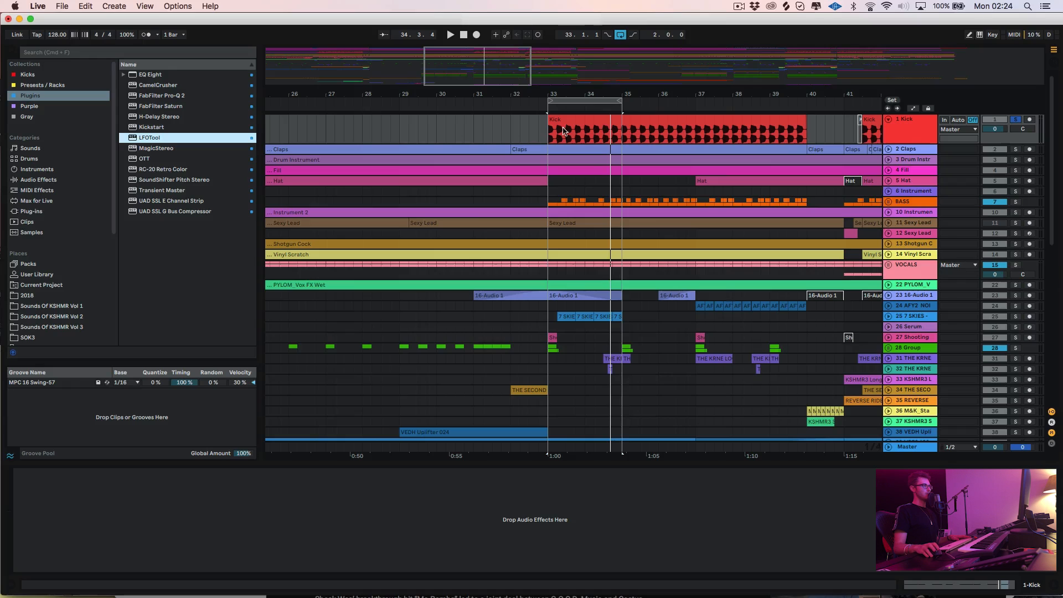
{"action": "key", "text": "Return"}
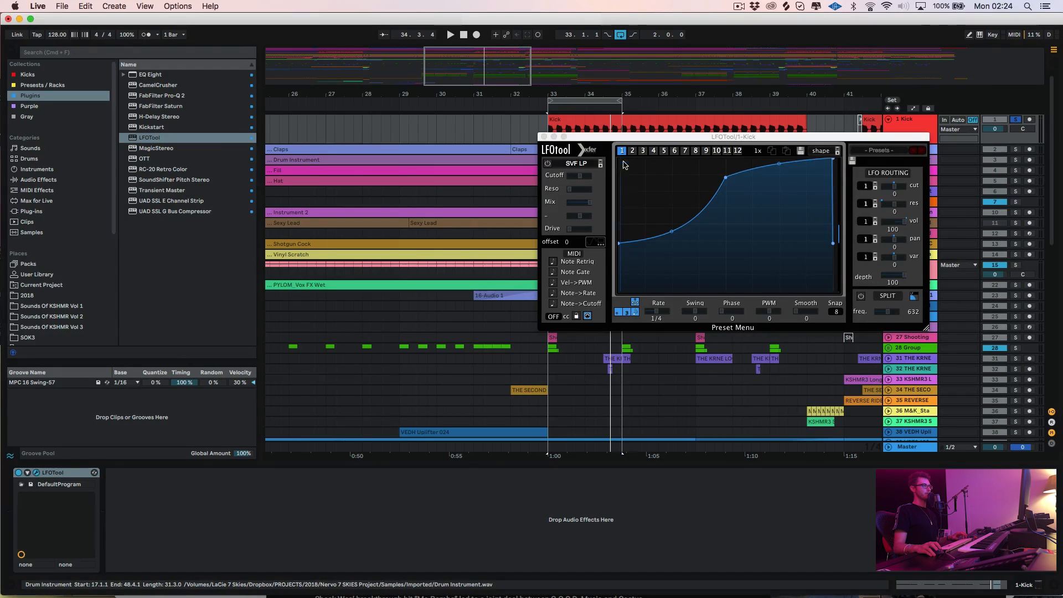
{"action": "left_click_drag", "start_coordinate": [623, 161], "coordinate": [835, 156]}
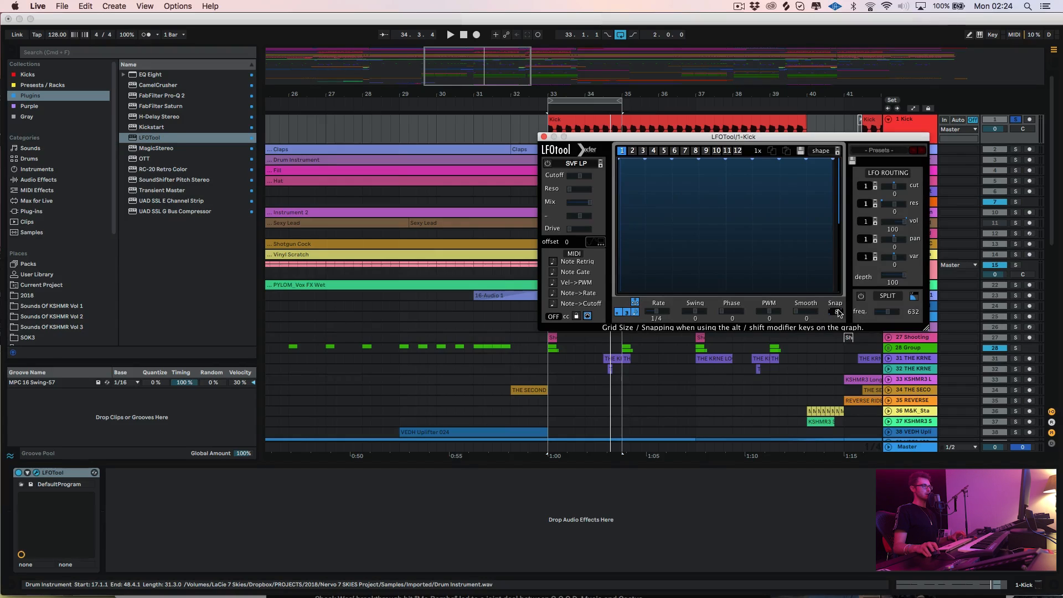
Set Snap to 8 on the Kick's LFOTool and draw a vertical drop at mid-cycle with the second half at zero.
{"action": "left_click_drag", "start_coordinate": [836, 327], "coordinate": [825, 432]}
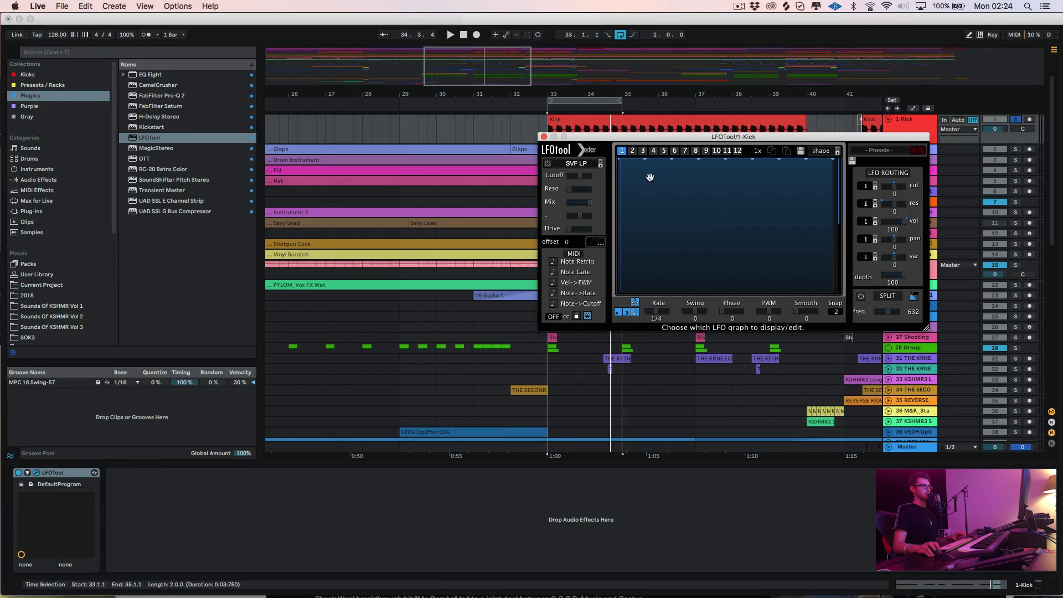
{"action": "left_click_drag", "start_coordinate": [835, 312], "coordinate": [841, 220]}
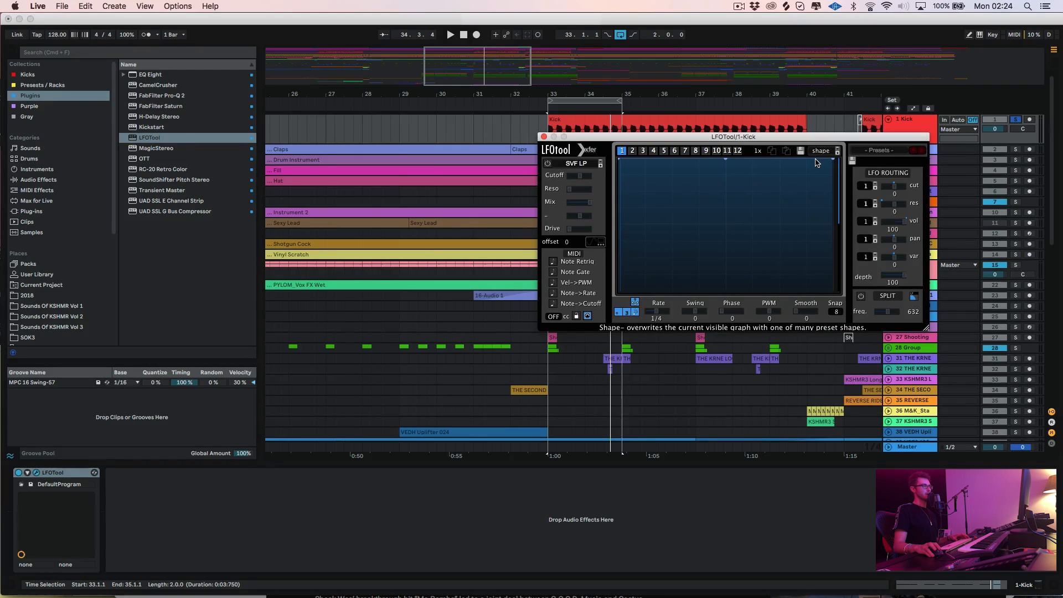
{"action": "left_click_drag", "start_coordinate": [813, 161], "coordinate": [721, 329]}
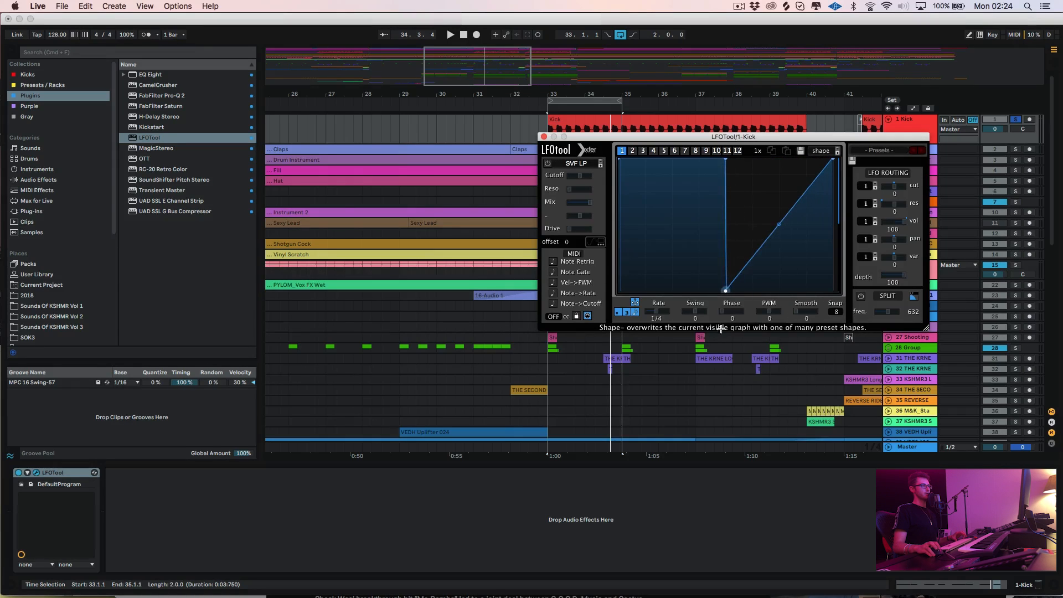
{"action": "double_click", "coordinate": [799, 200]}
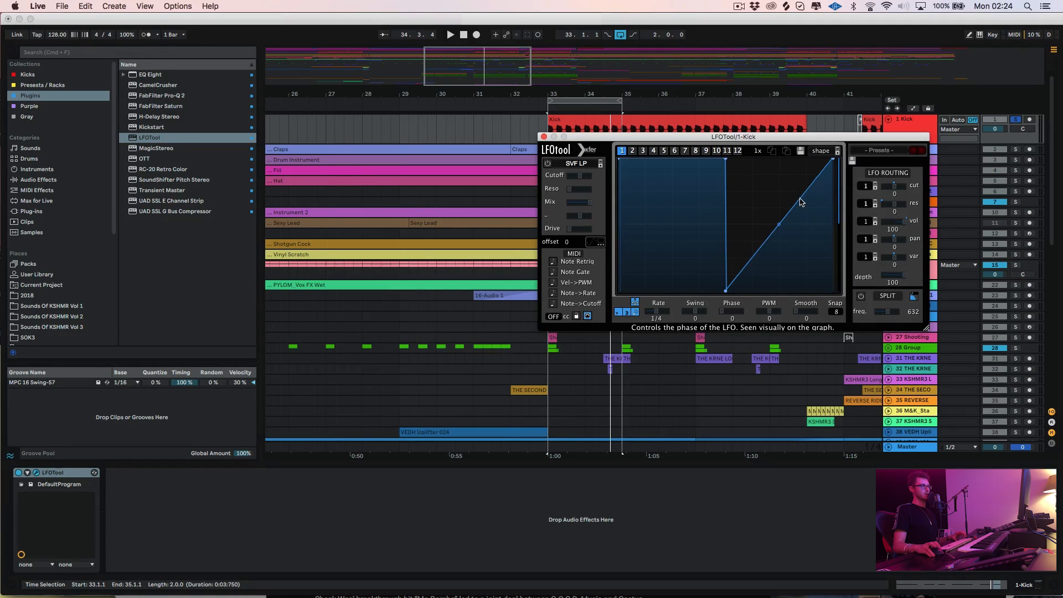
{"action": "left_click_drag", "start_coordinate": [800, 200], "coordinate": [833, 291]}
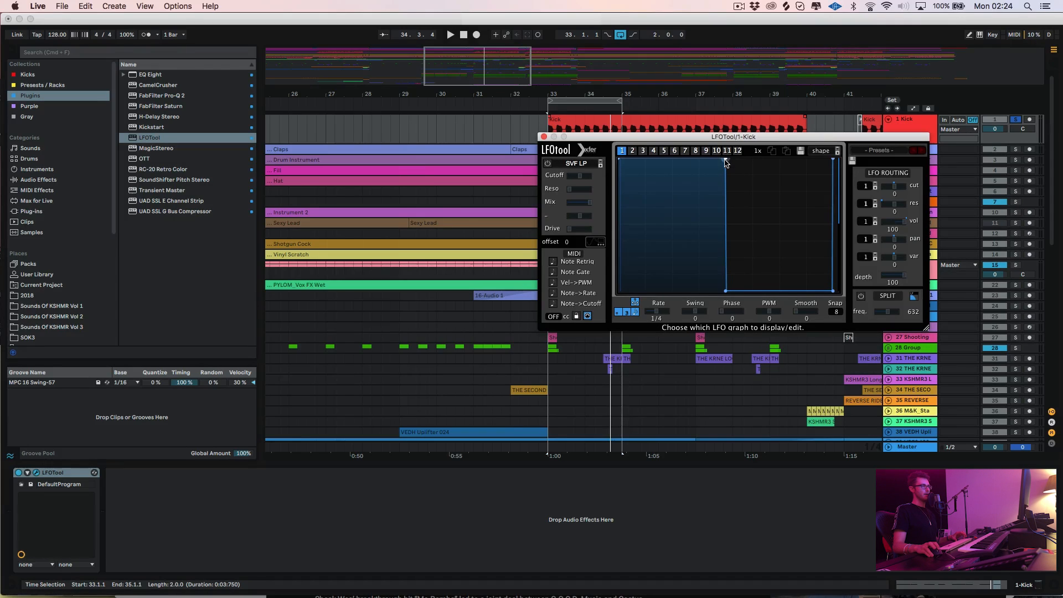
Slope the drop by moving its upper point slightly before mid-cycle and its lower point past it, and bend the segment into a concave curve.
{"action": "left_click_drag", "start_coordinate": [726, 165], "coordinate": [701, 160]}
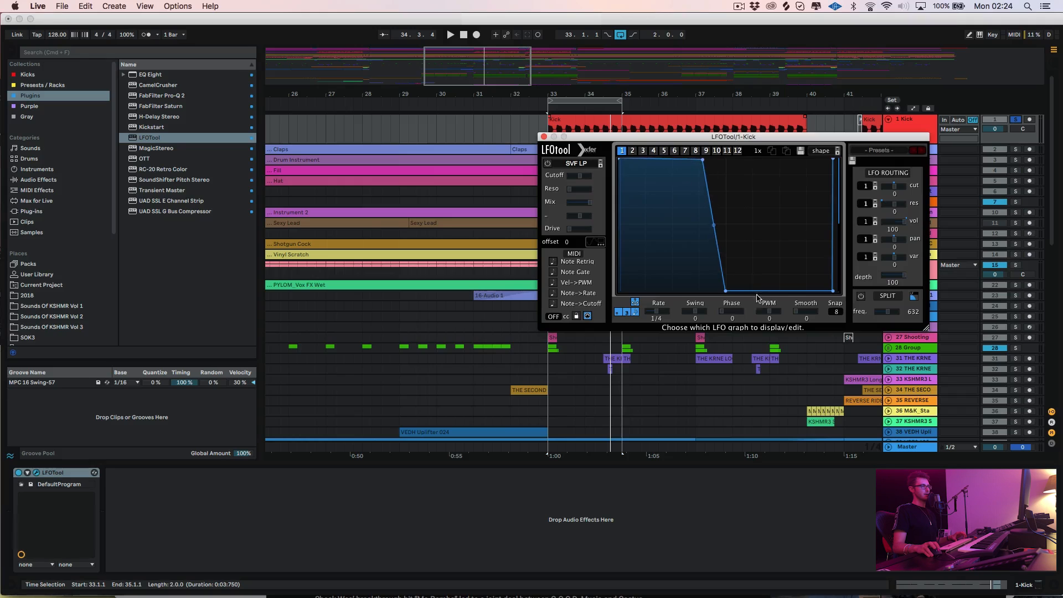
{"action": "left_click_drag", "start_coordinate": [725, 290], "coordinate": [749, 298]}
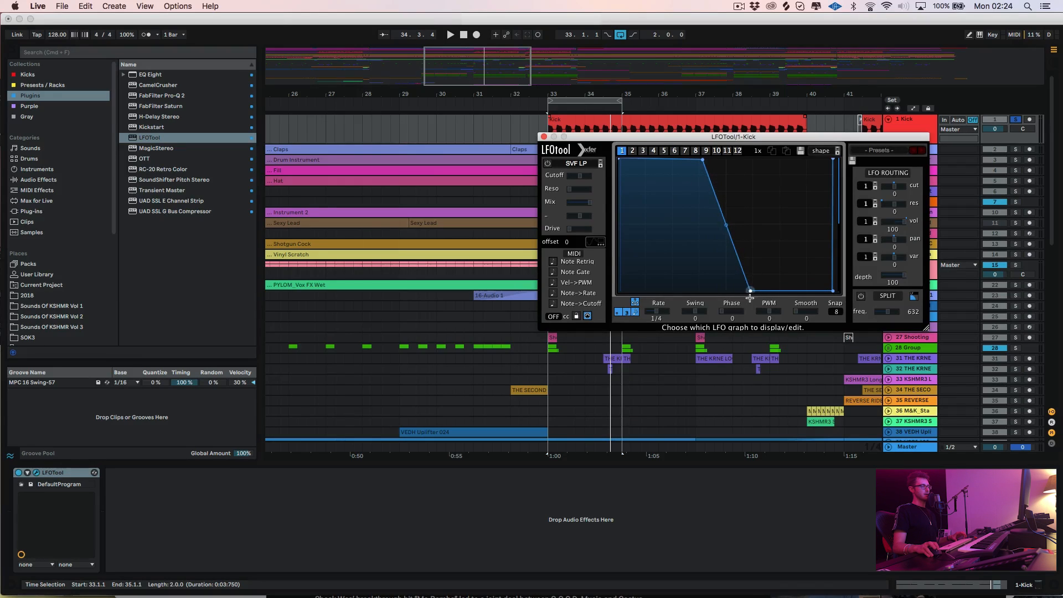
{"action": "left_click_drag", "start_coordinate": [722, 240], "coordinate": [720, 238]}
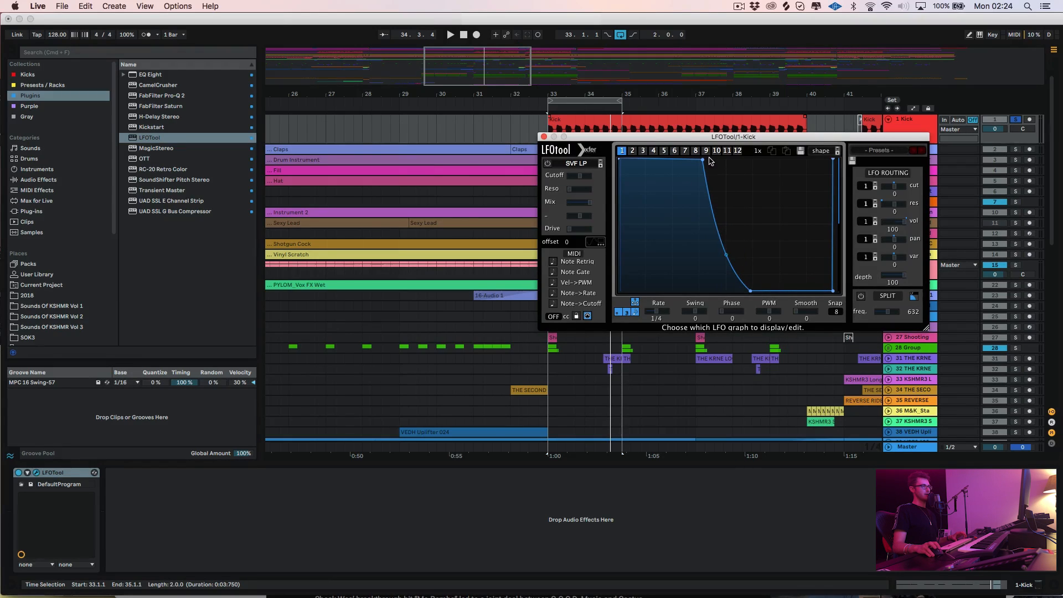
{"action": "left_click_drag", "start_coordinate": [704, 159], "coordinate": [713, 156]}
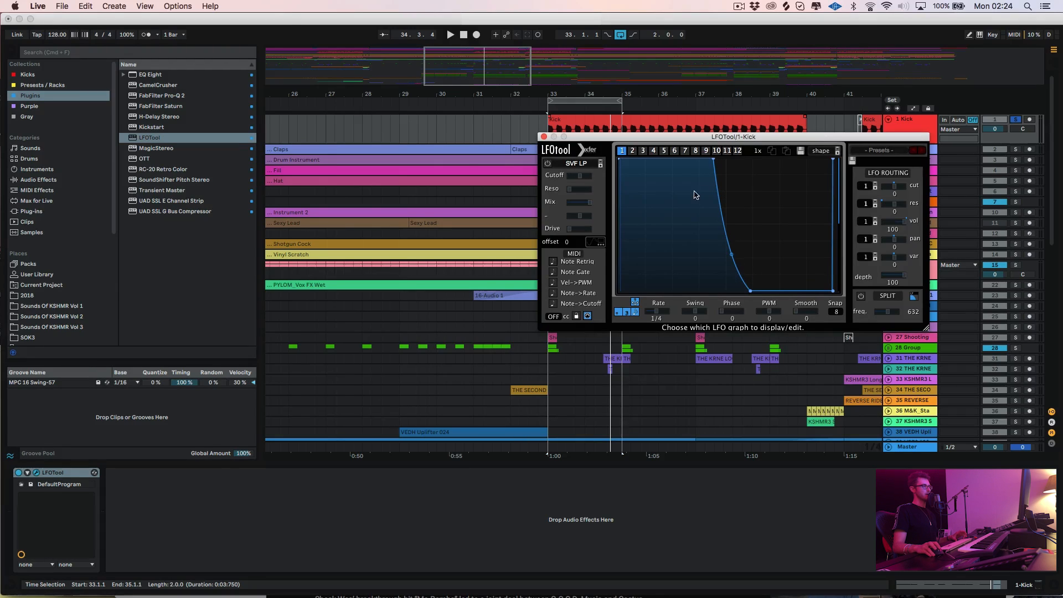
Lower the drop's upper point to about half level near mid-cycle, round the segments on both sides, and audition the kick.
{"action": "left_click_drag", "start_coordinate": [714, 159], "coordinate": [715, 180]}
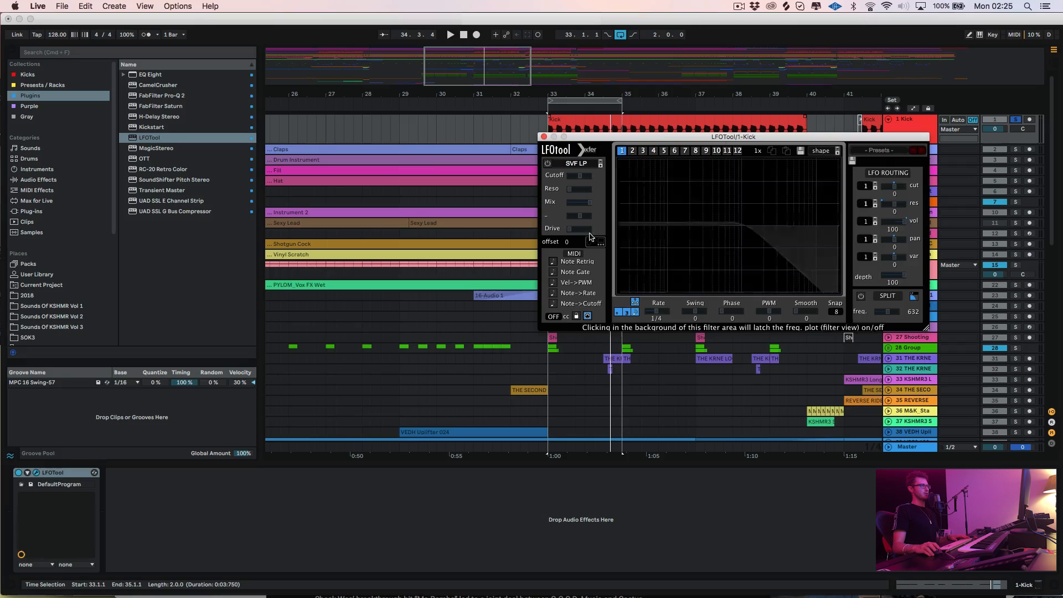
{"action": "left_click_drag", "start_coordinate": [665, 172], "coordinate": [708, 192]}
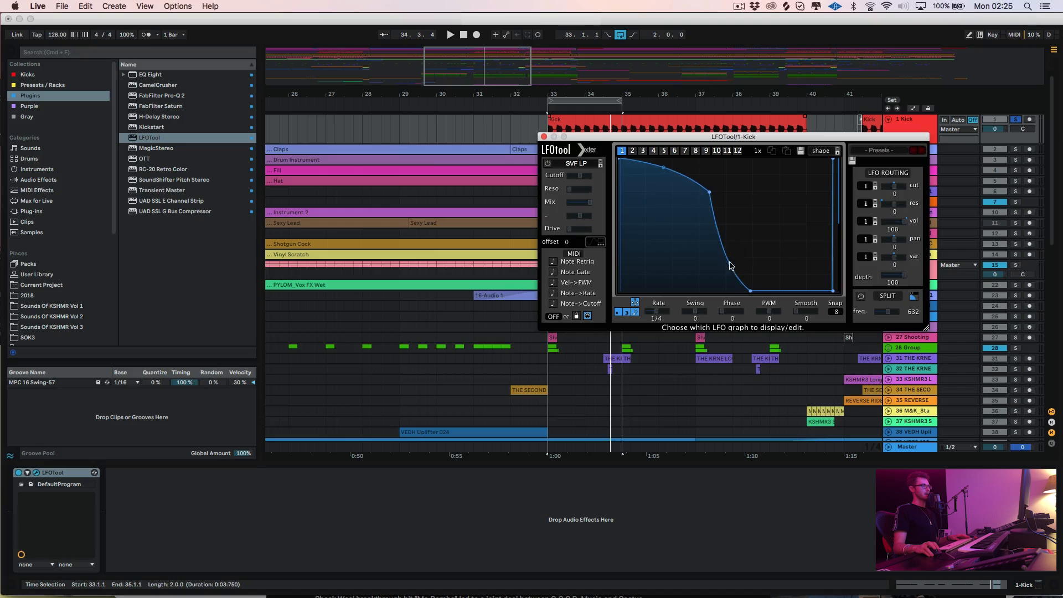
{"action": "left_click_drag", "start_coordinate": [741, 248], "coordinate": [740, 242]}
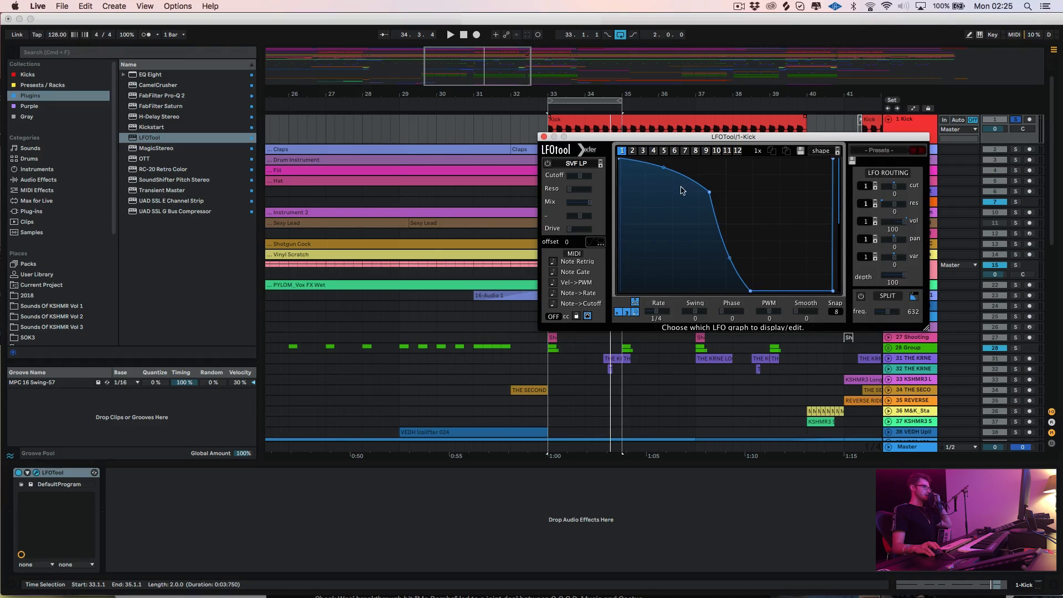
{"action": "left_click_drag", "start_coordinate": [664, 167], "coordinate": [664, 162]}
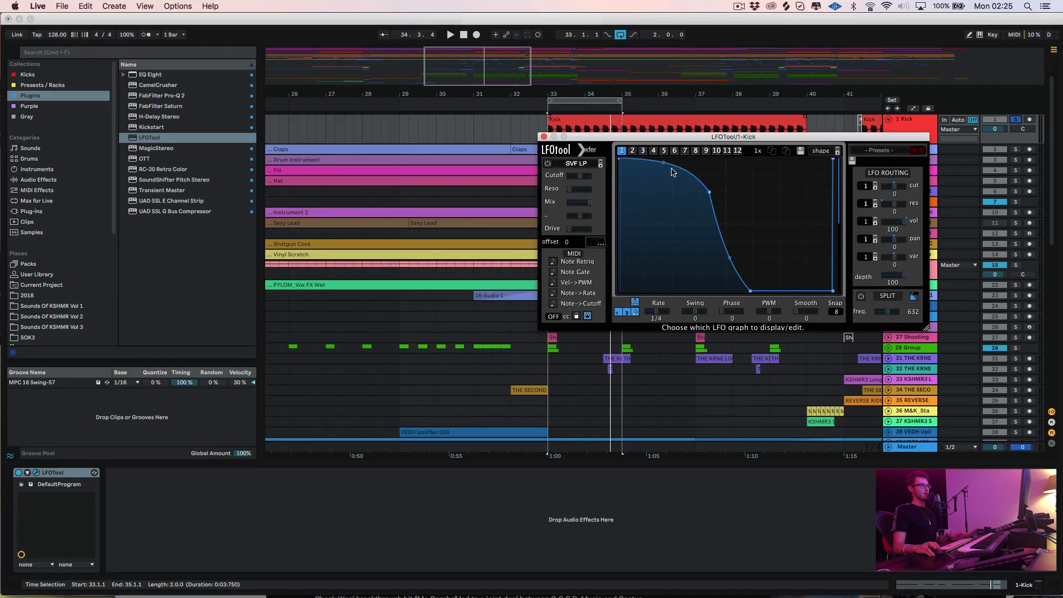
{"action": "left_click_drag", "start_coordinate": [729, 259], "coordinate": [729, 271]}
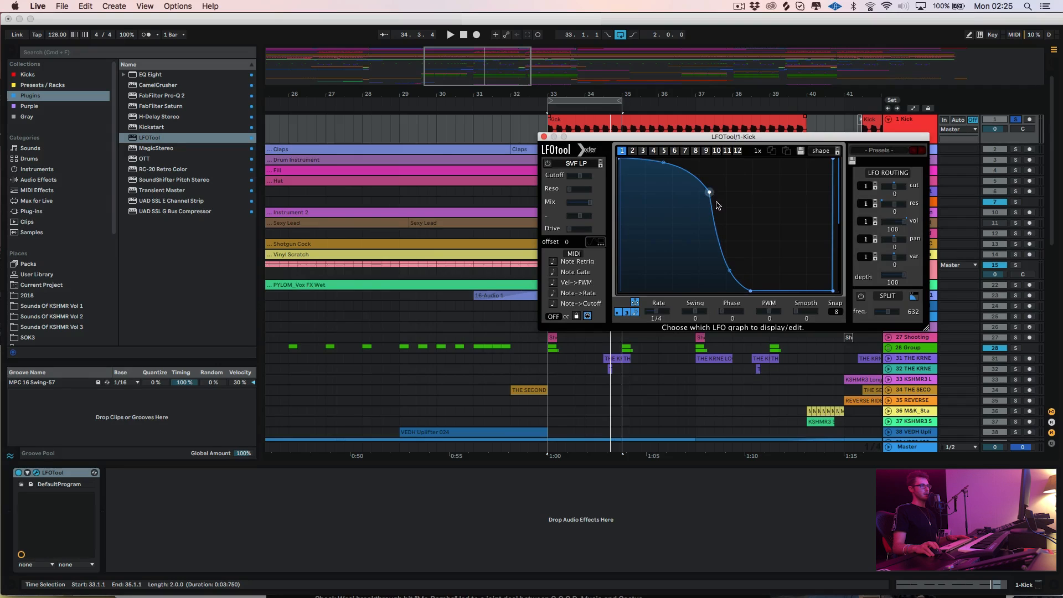
{"action": "left_click_drag", "start_coordinate": [721, 213], "coordinate": [723, 221]}
{"action": "key", "text": "space"}
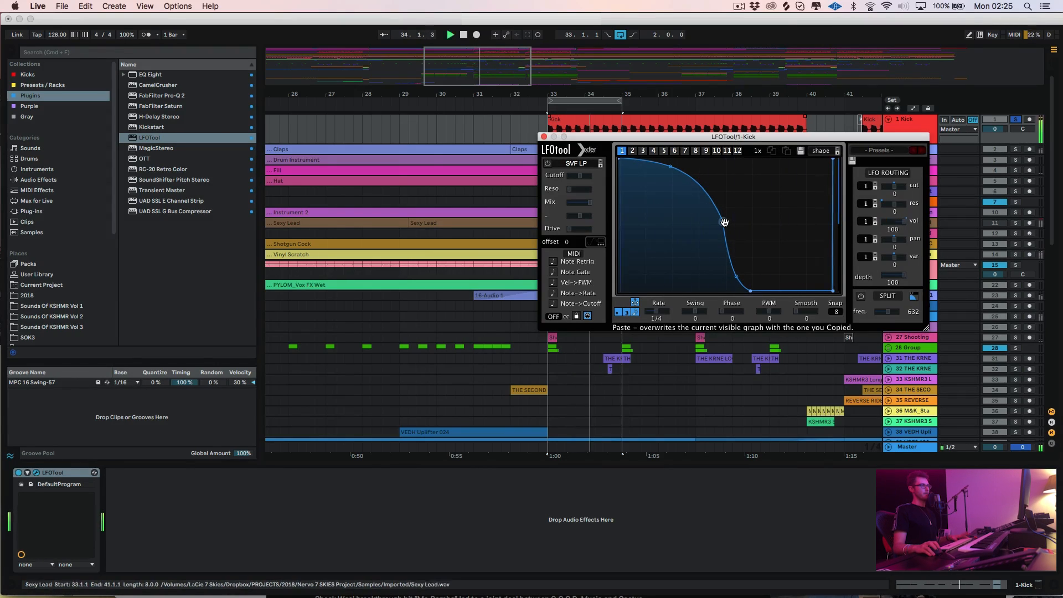
Pull the half-level point back to about a quarter of the cycle, and audition the kick with LFOTool active and bypassed.
{"action": "left_click_drag", "start_coordinate": [724, 222], "coordinate": [673, 224]}
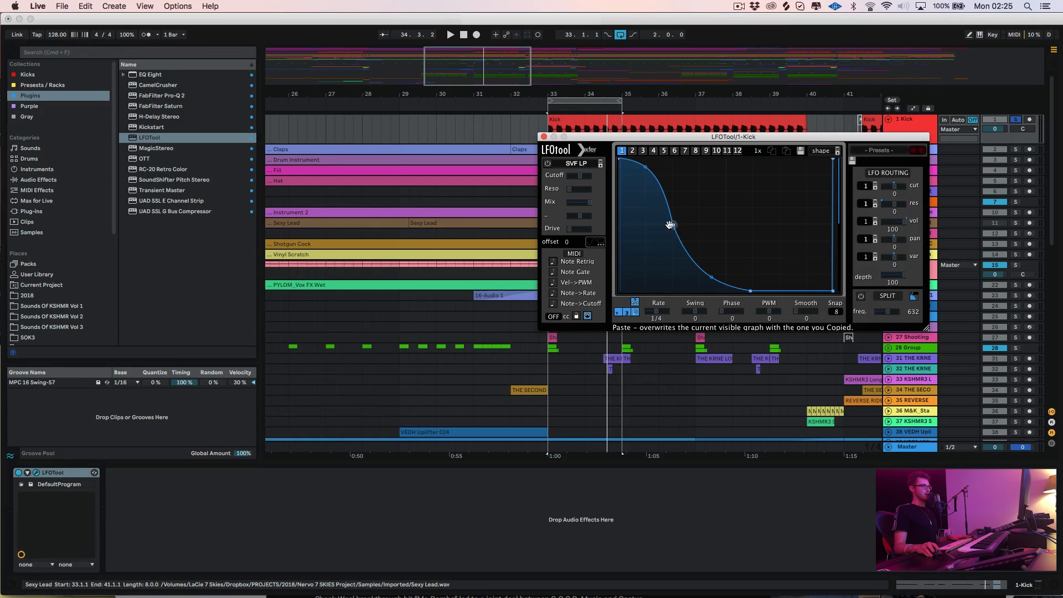
{"action": "left_click_drag", "start_coordinate": [670, 225], "coordinate": [669, 224]}
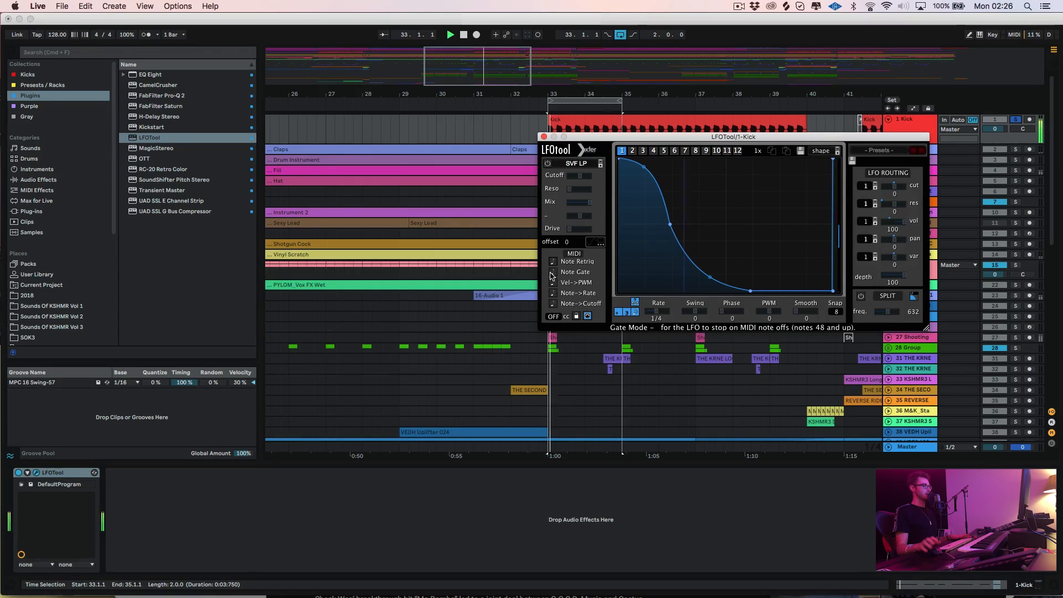
{"action": "key", "text": "space"}
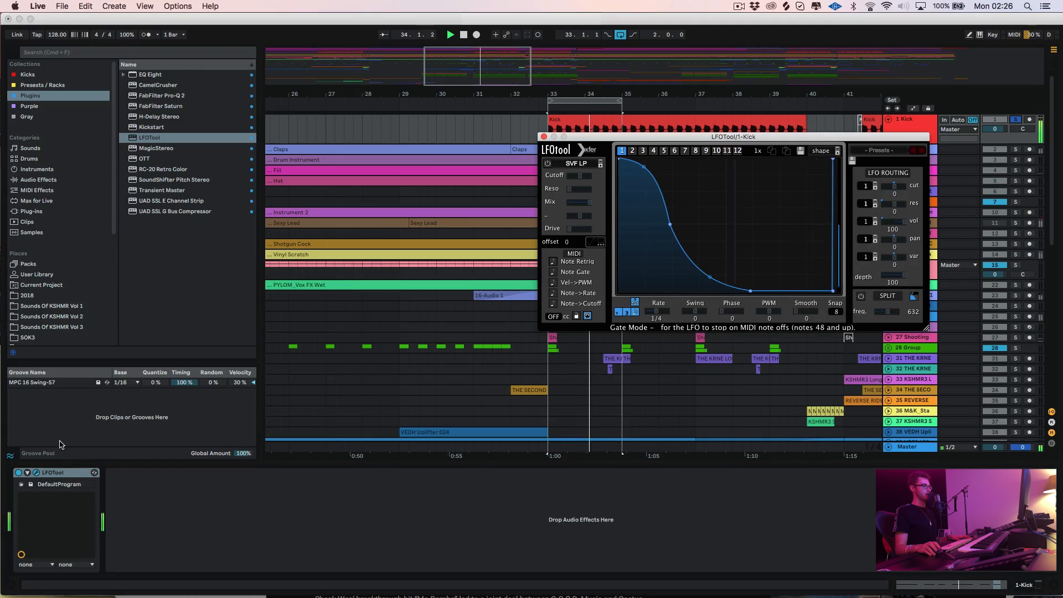
{"action": "key", "text": "space"}
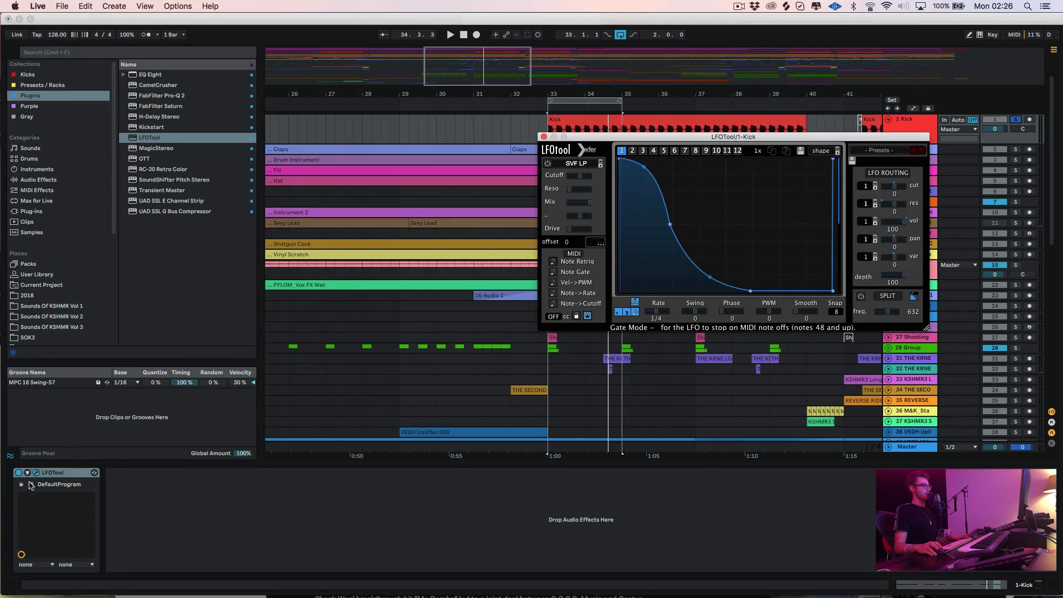
{"action": "left_click", "coordinate": [21, 474]}
{"action": "key", "text": "space"}
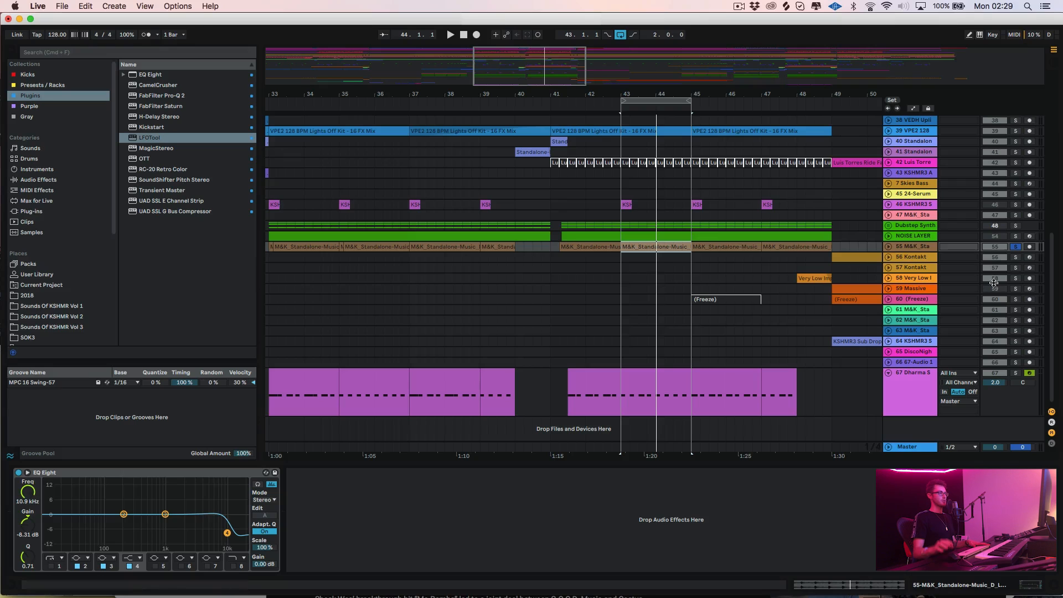
Load LFOTool after EQ Eight on the hi-hat loop track and draw its graph at zero for the first half and full for the second.
{"action": "key", "text": "space"}
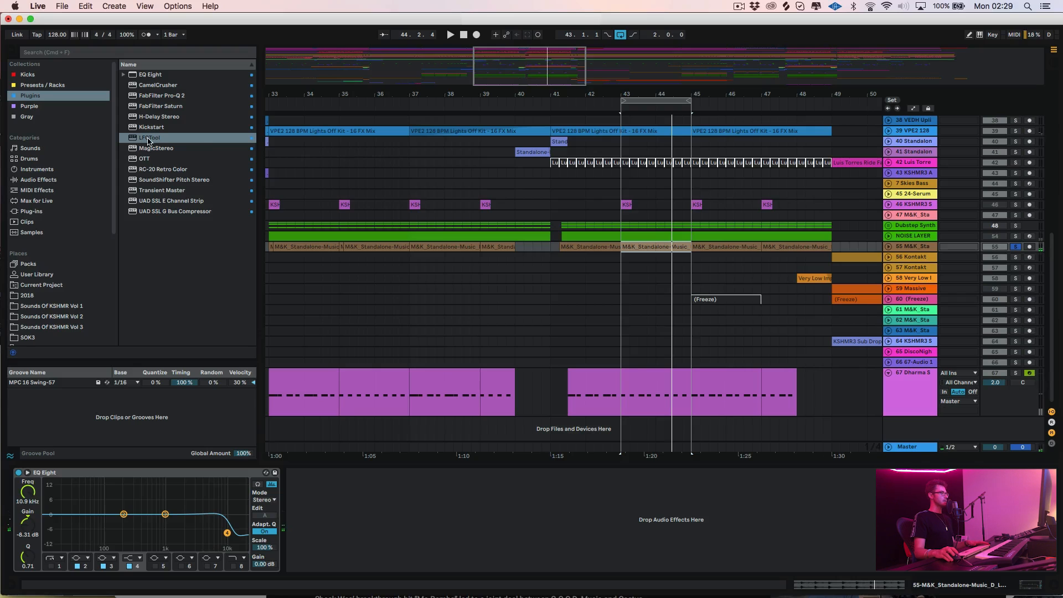
{"action": "left_click_drag", "start_coordinate": [150, 138], "coordinate": [348, 512]}
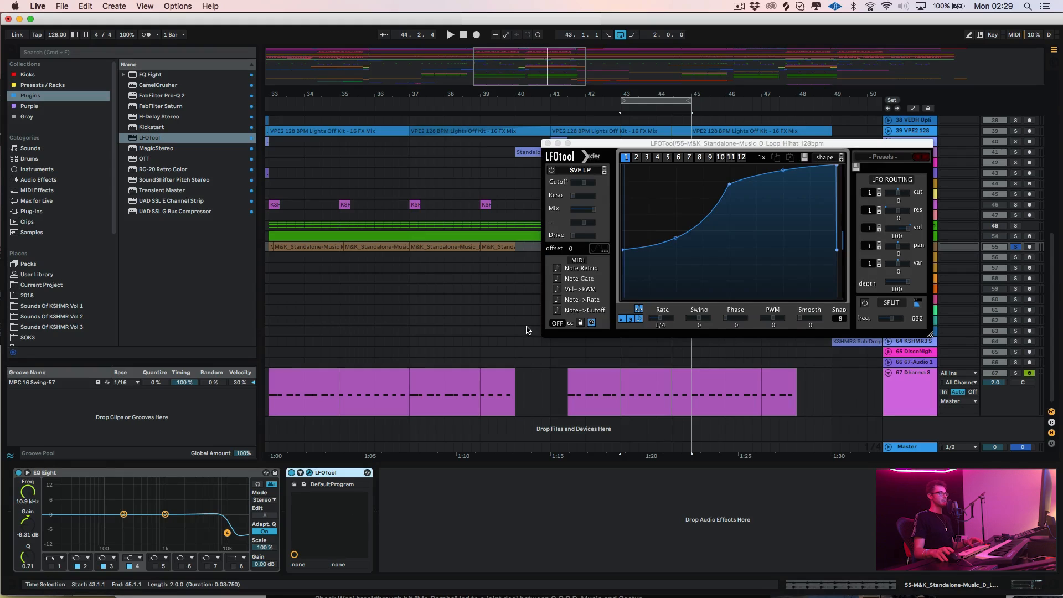
{"action": "left_click", "coordinate": [657, 159]}
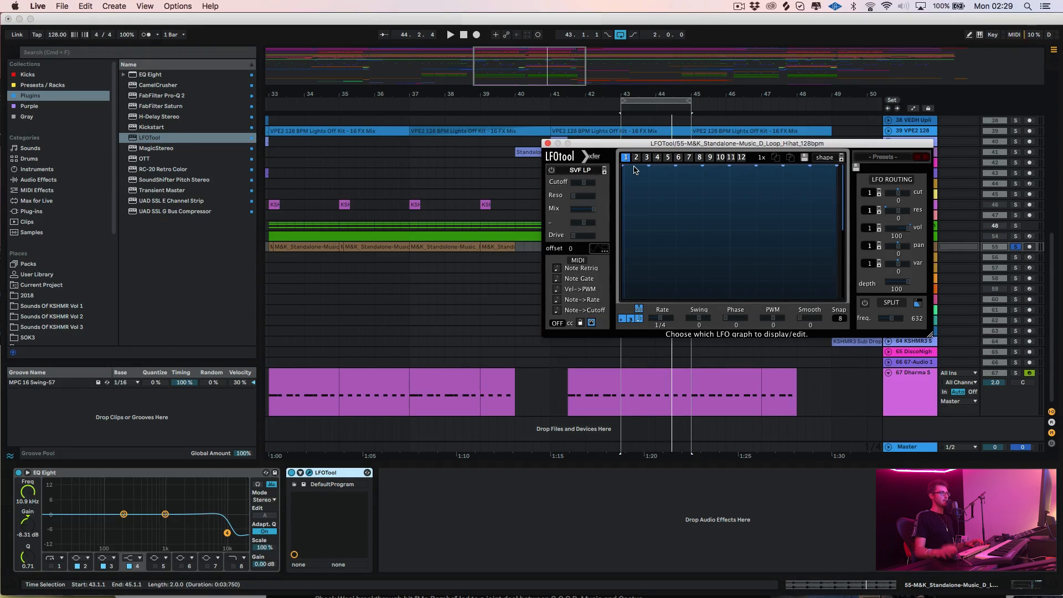
{"action": "mouse_move", "coordinate": [634, 170]}
{"action": "left_mouse_down"}
{"action": "mouse_move", "coordinate": [630, 294]}
{"action": "mouse_move", "coordinate": [721, 310]}
{"action": "left_mouse_up"}
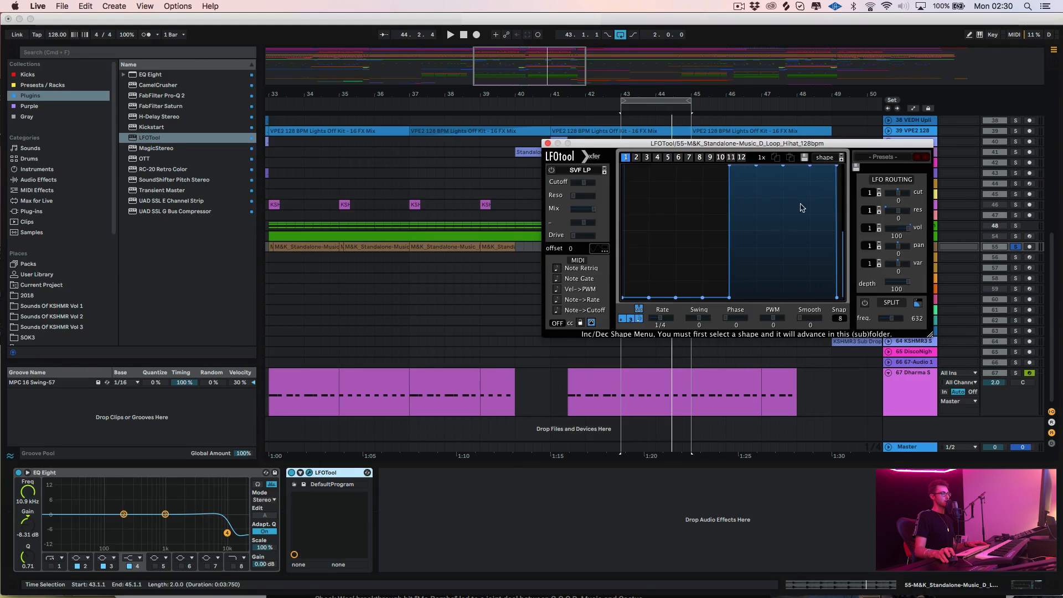
Overlay the waveform on the LFO graph, compare the hi-hat loop with LFOTool active and bypassed, and close the plugin window.
{"action": "left_click", "coordinate": [598, 252]}
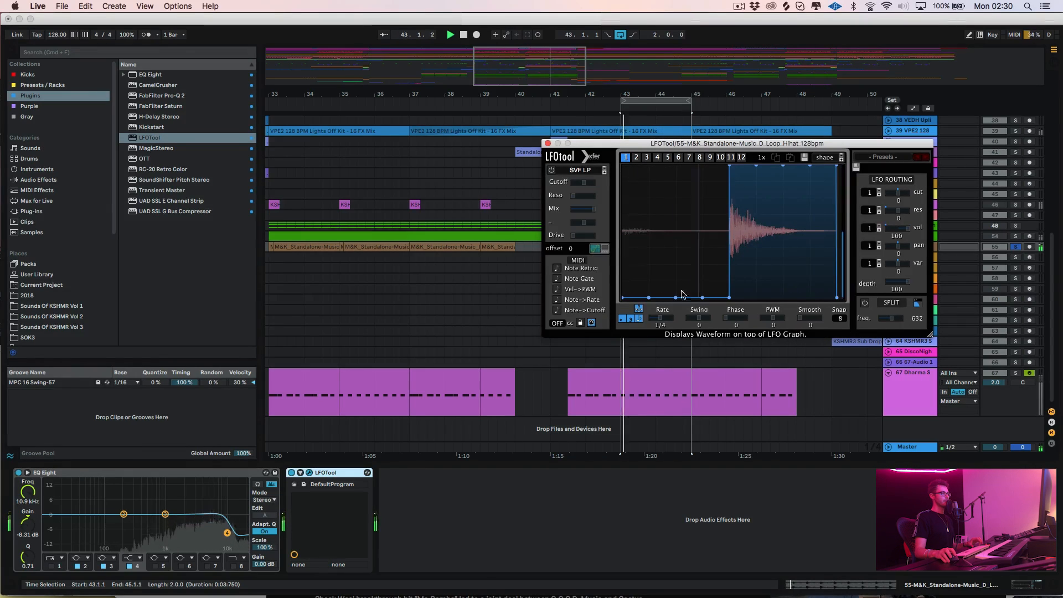
{"action": "left_click", "coordinate": [293, 474]}
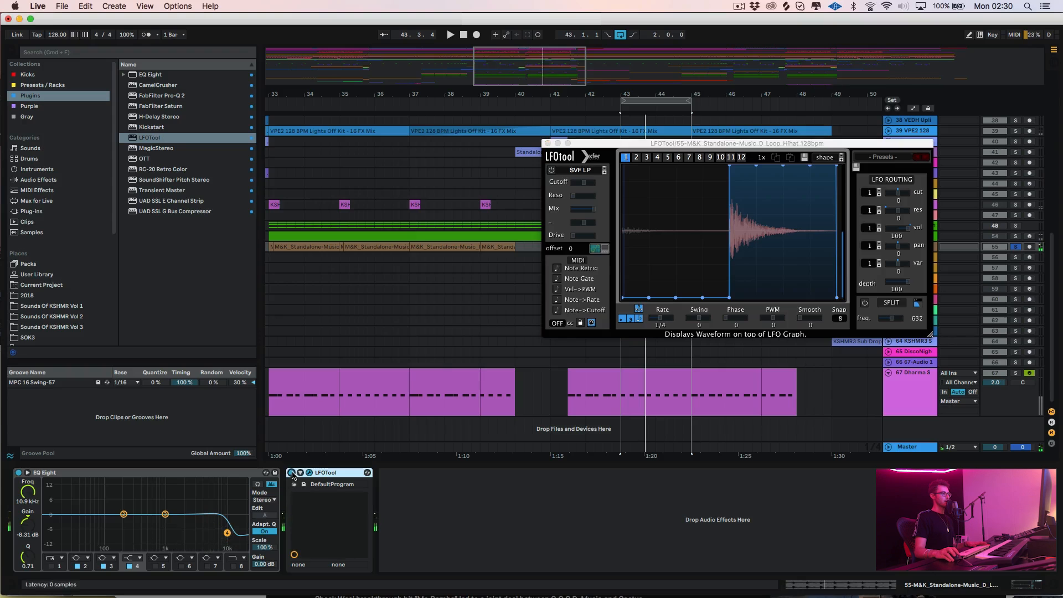
{"action": "left_click", "coordinate": [291, 473]}
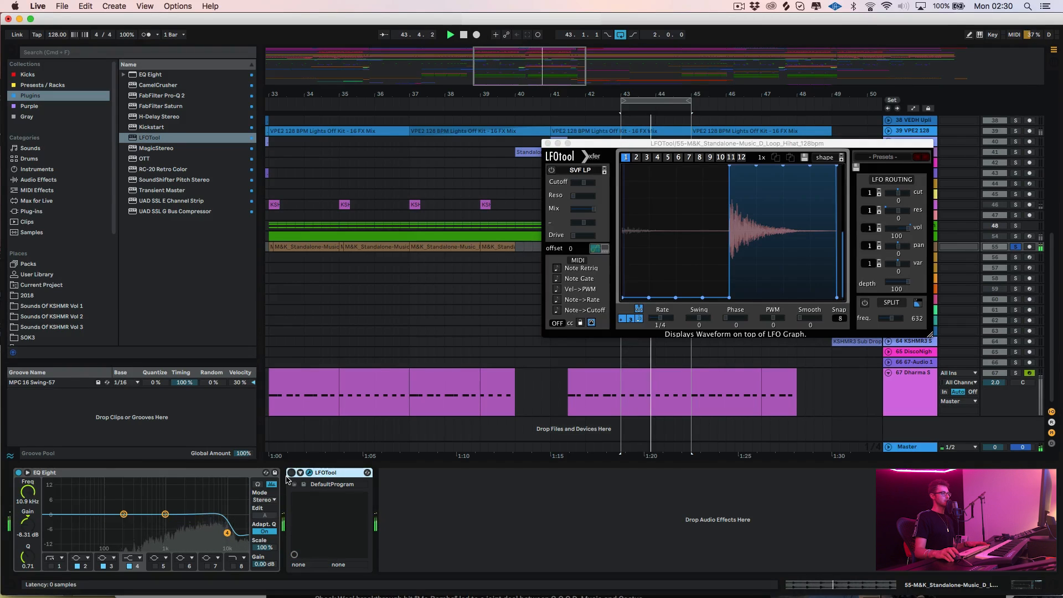
{"action": "key", "text": "space"}
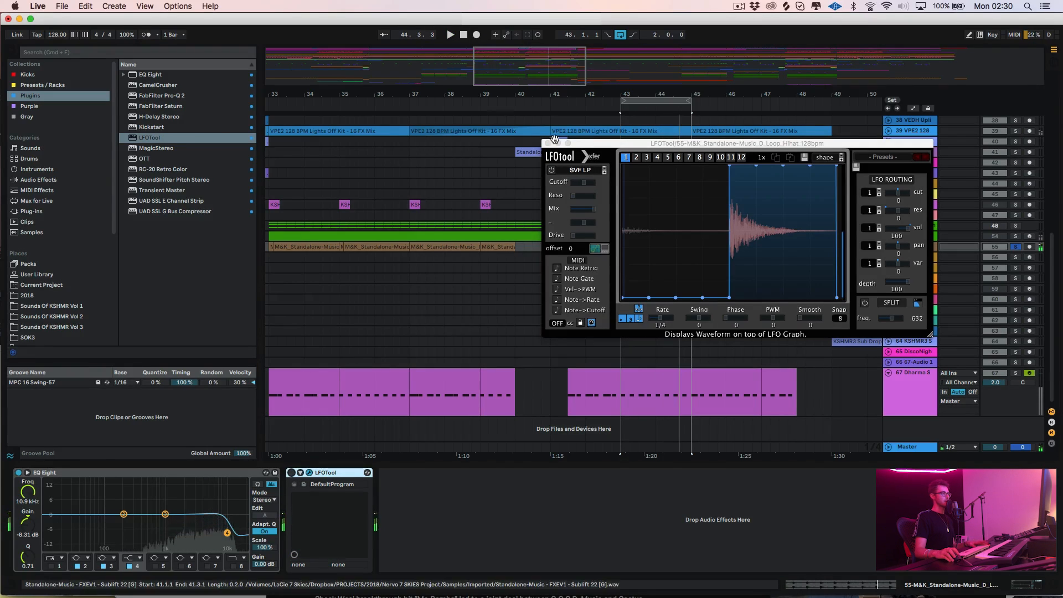
{"action": "left_click", "coordinate": [547, 143]}
Unfold and solo the 67-Audio 1 track, select its first clip at bar 21, and play it.
{"action": "left_click_drag", "start_coordinate": [476, 88], "coordinate": [446, 166]}
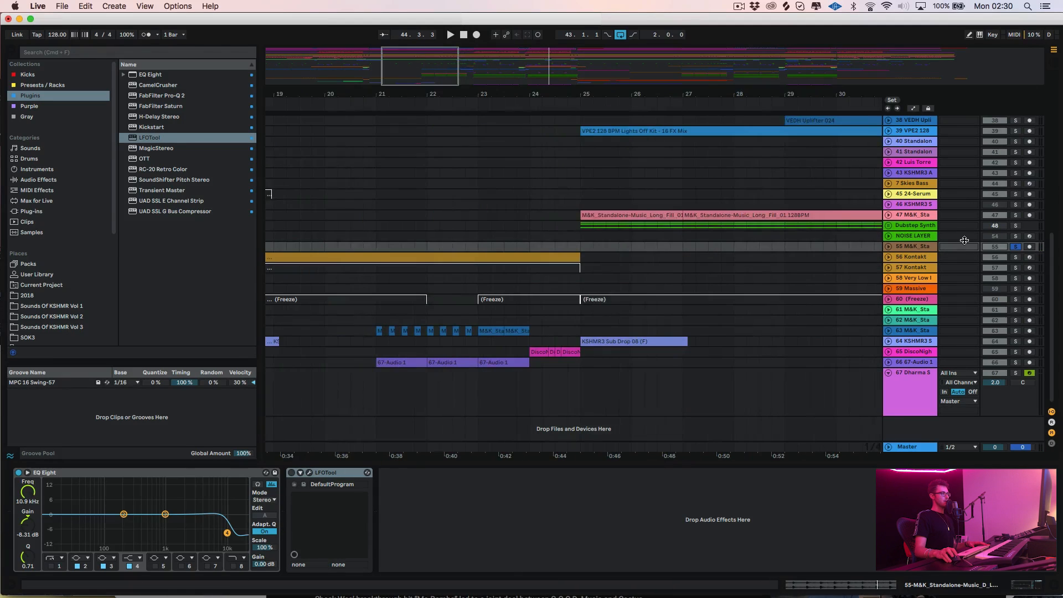
{"action": "left_click", "coordinate": [888, 362]}
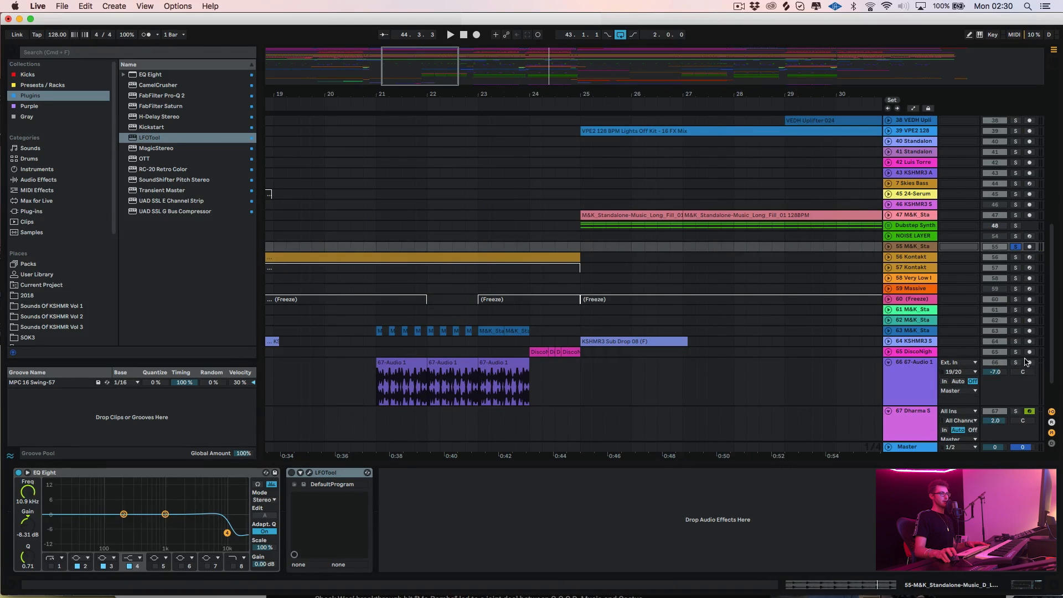
{"action": "left_click", "coordinate": [1016, 362]}
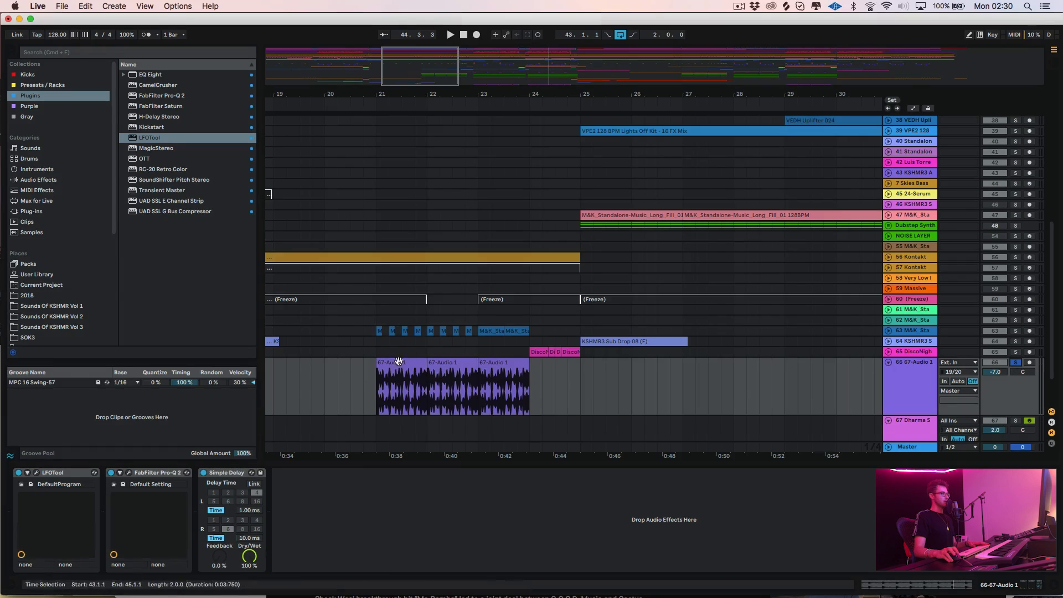
{"action": "left_click", "coordinate": [395, 363]}
{"action": "key", "text": "space"}
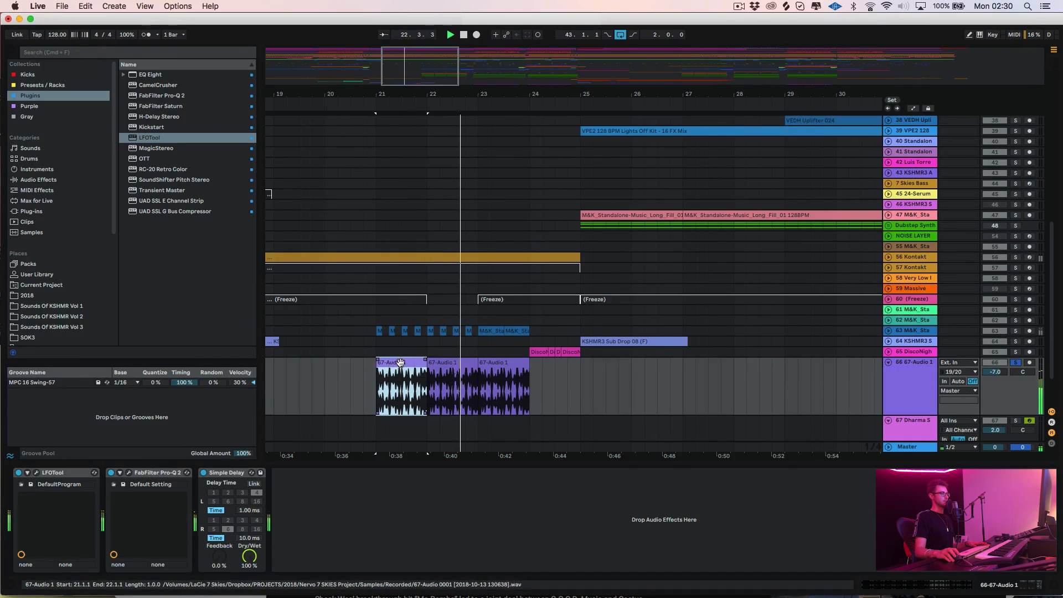
Bypass LFOTool on the 67-Audio 1 track and loop its first clip at bar 21 for audition.
{"action": "key", "text": "space"}
{"action": "left_click", "coordinate": [18, 472]}
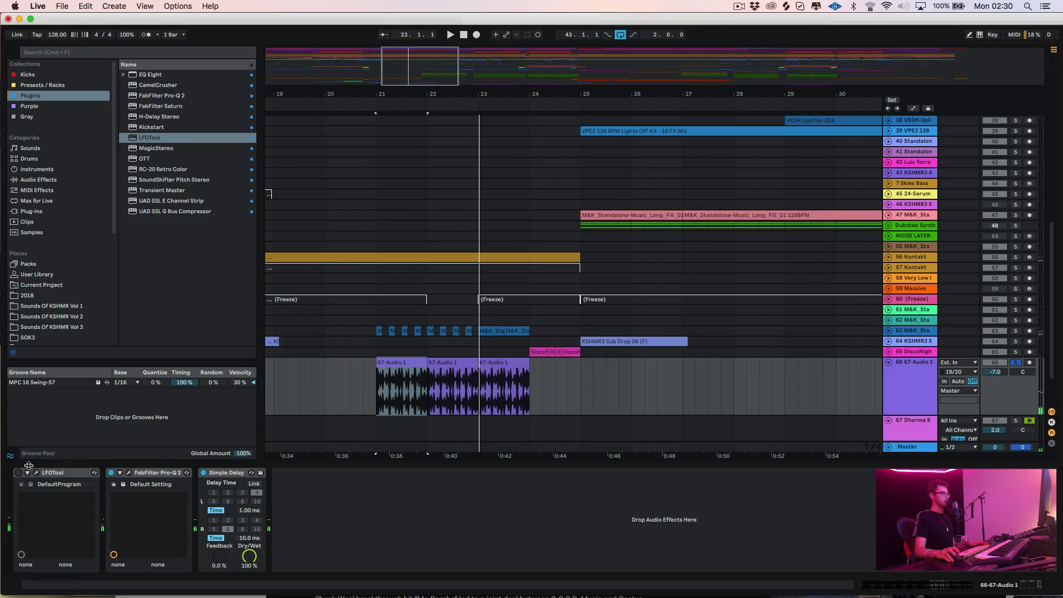
{"action": "left_click", "coordinate": [392, 362]}
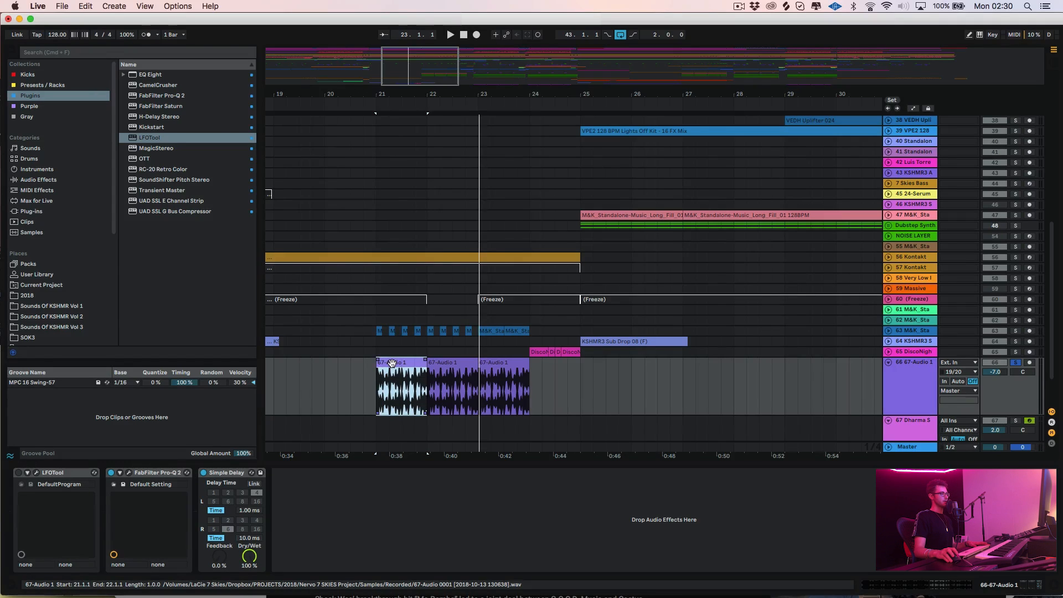
{"action": "key", "text": "space"}
{"action": "key", "text": "super+l"}
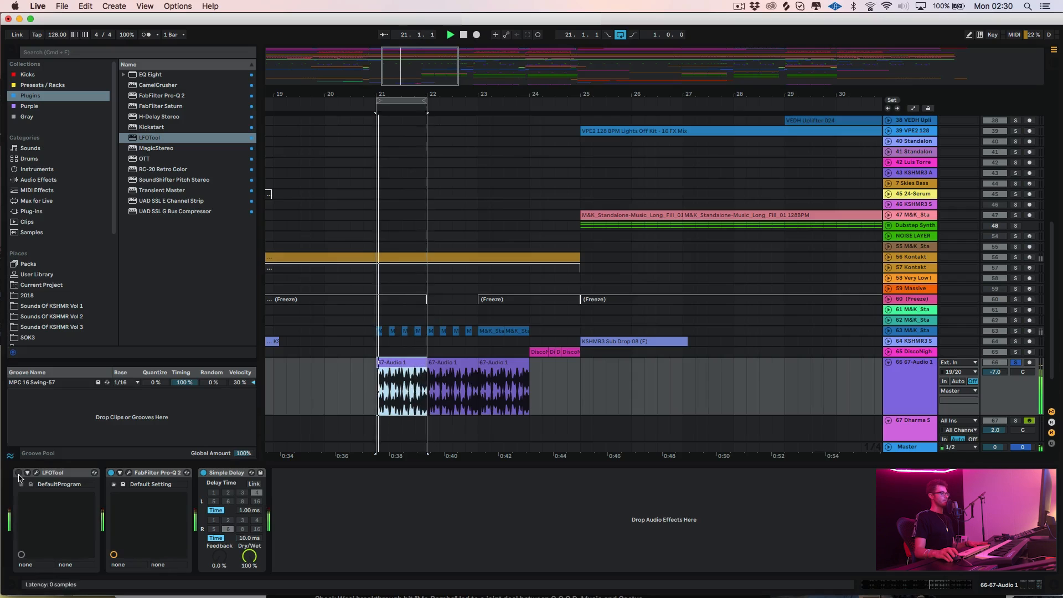
Reactivate LFOTool on the 67-Audio 1 track and audition the looped clip with its LFO graph open.
{"action": "left_click", "coordinate": [18, 472]}
{"action": "left_click", "coordinate": [36, 472]}
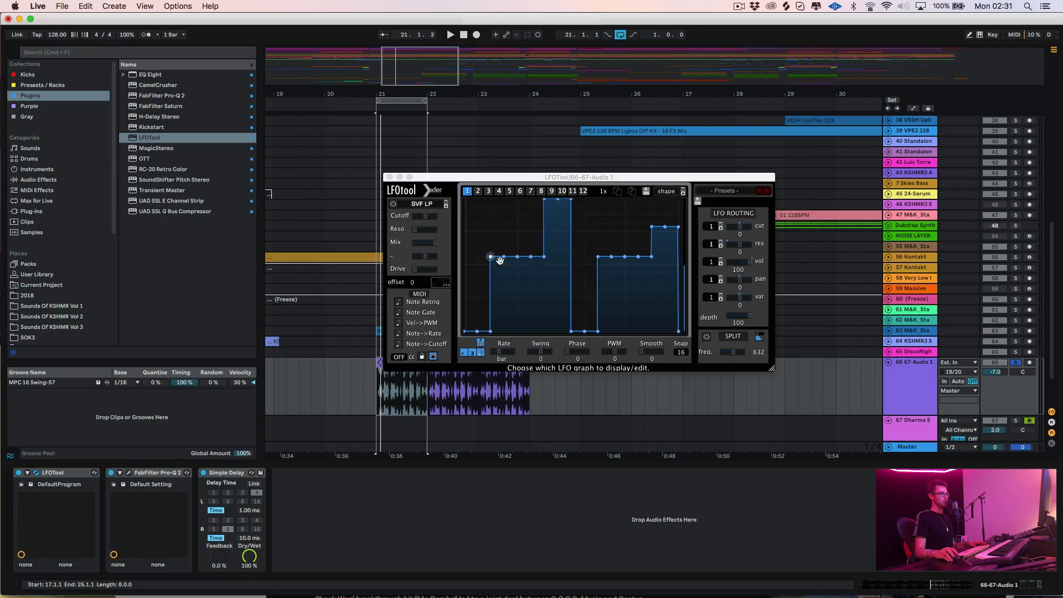
{"action": "left_click", "coordinate": [558, 204]}
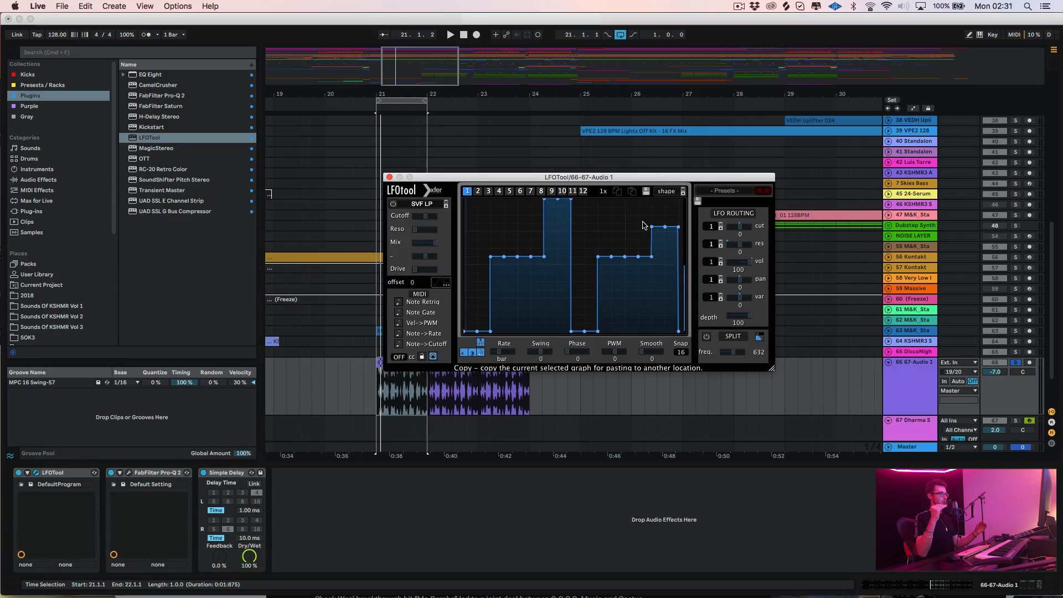
{"action": "key", "text": "space"}
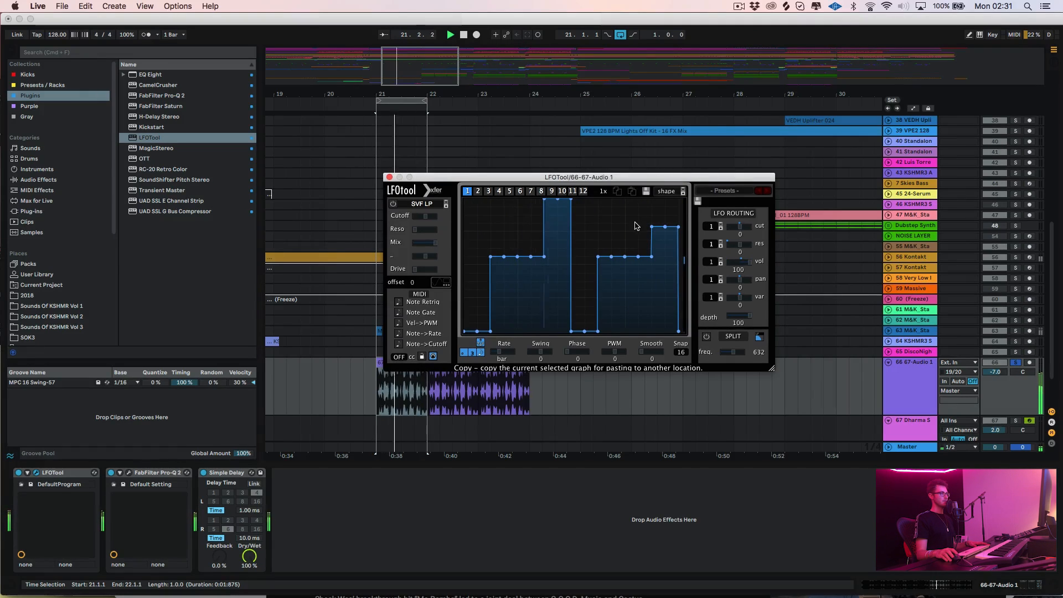
{"action": "key", "text": "space"}
Try raising the final raised block of the LFO graph to full level and audition the loop.
{"action": "left_click_drag", "start_coordinate": [652, 227], "coordinate": [673, 193]}
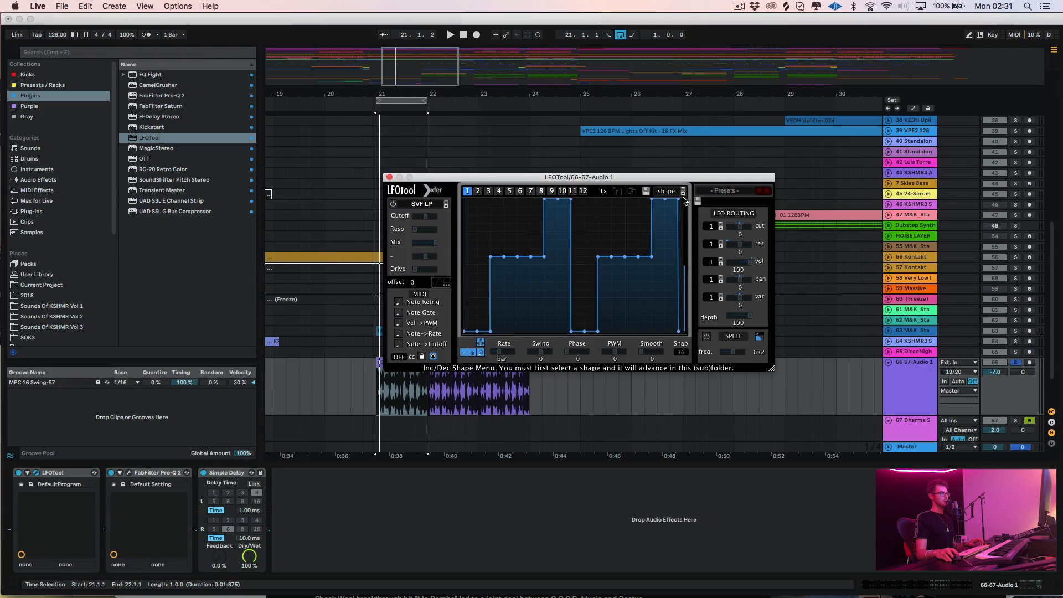
{"action": "key", "text": "space"}
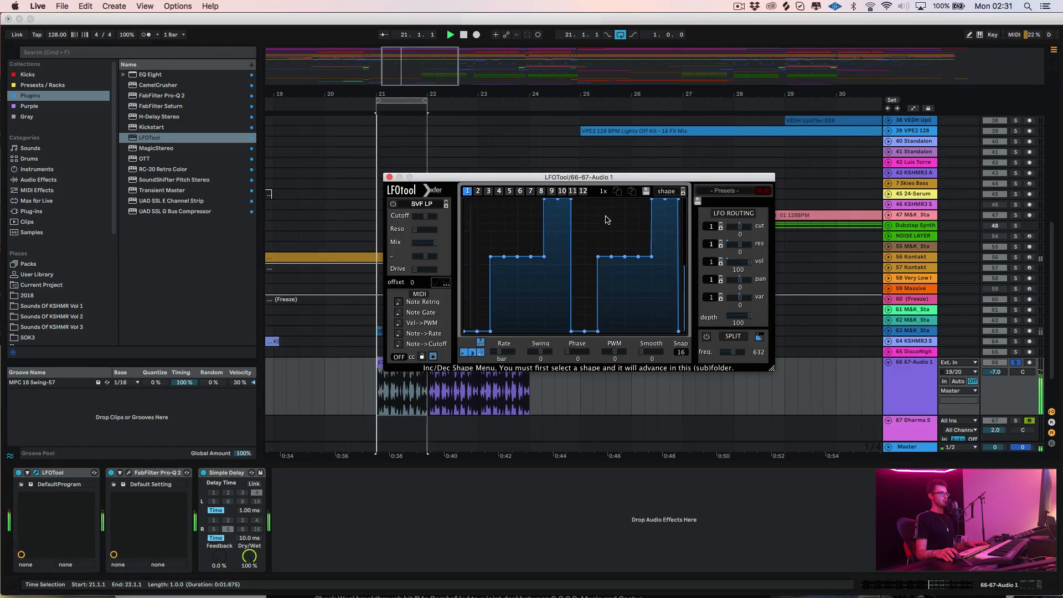
{"action": "key", "text": "space"}
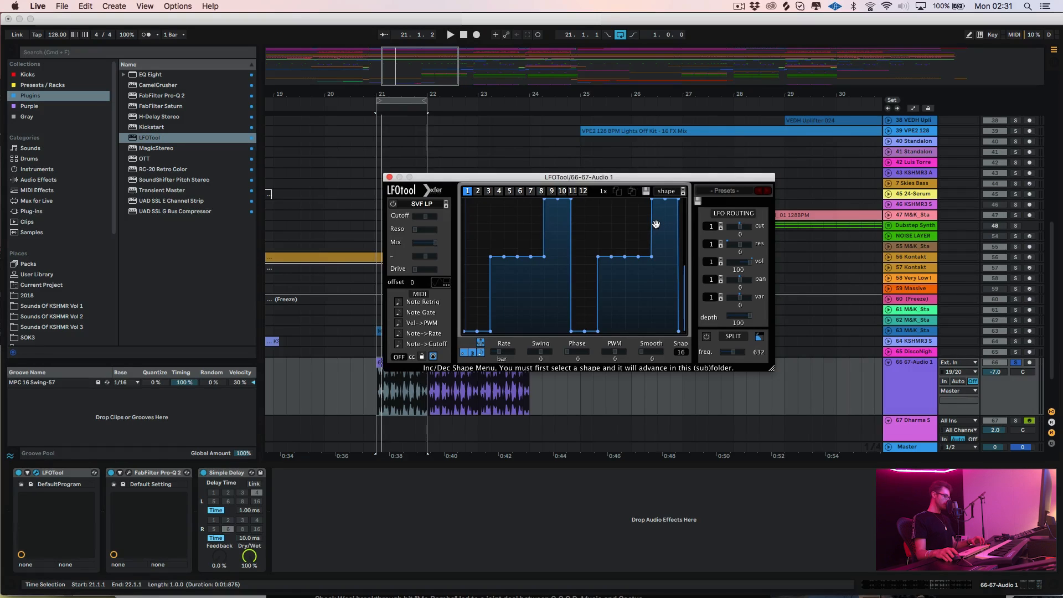
Lower the final block of the LFO graph to a flat level at about three quarters of full height.
{"action": "left_click_drag", "start_coordinate": [656, 200], "coordinate": [658, 220]}
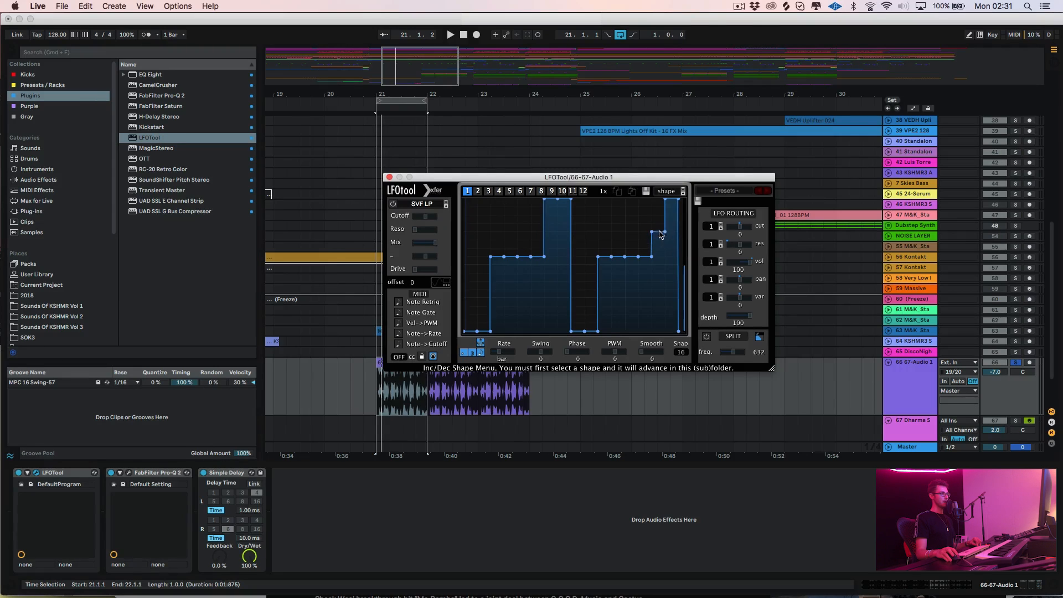
{"action": "left_click_drag", "start_coordinate": [659, 235], "coordinate": [662, 223]}
{"action": "left_click_drag", "start_coordinate": [658, 244], "coordinate": [657, 230]}
{"action": "left_click_drag", "start_coordinate": [660, 235], "coordinate": [668, 234]}
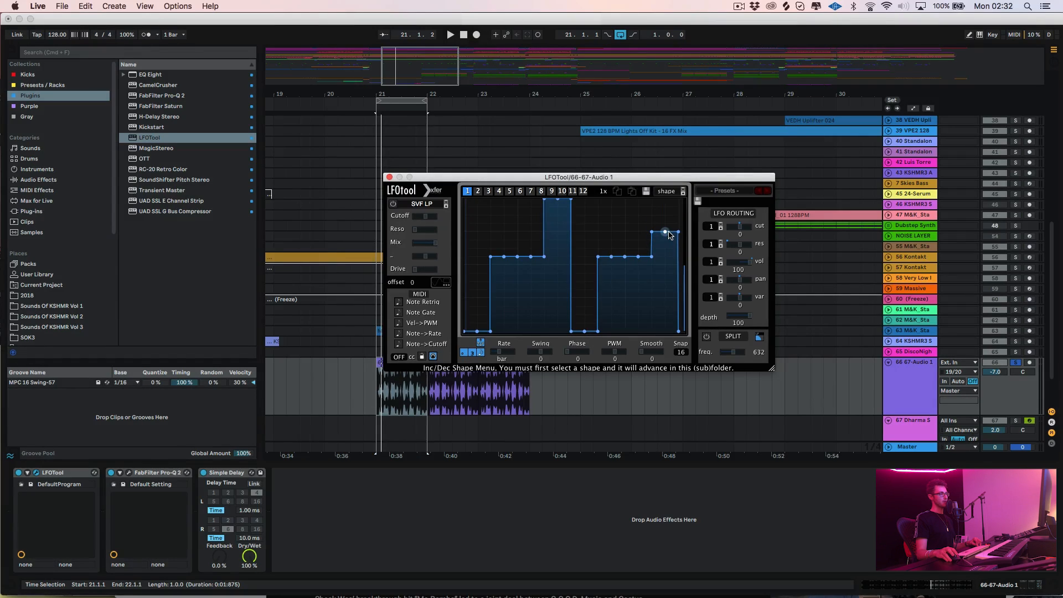